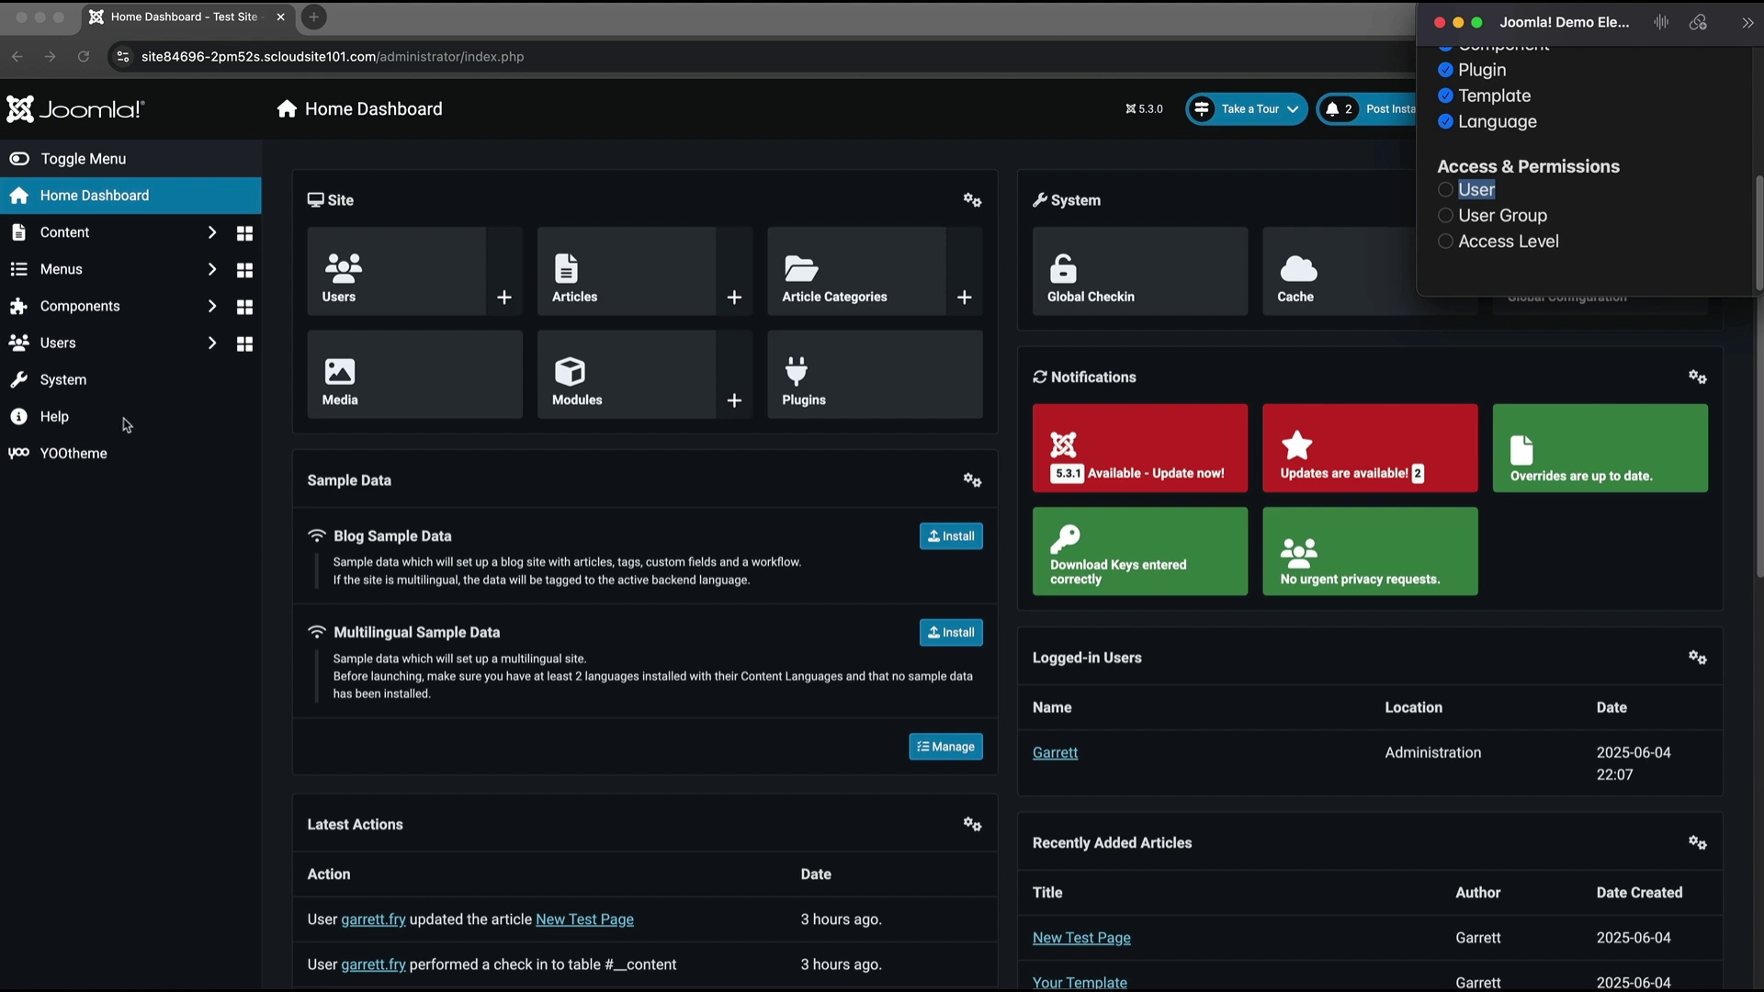
left_click(139, 635)
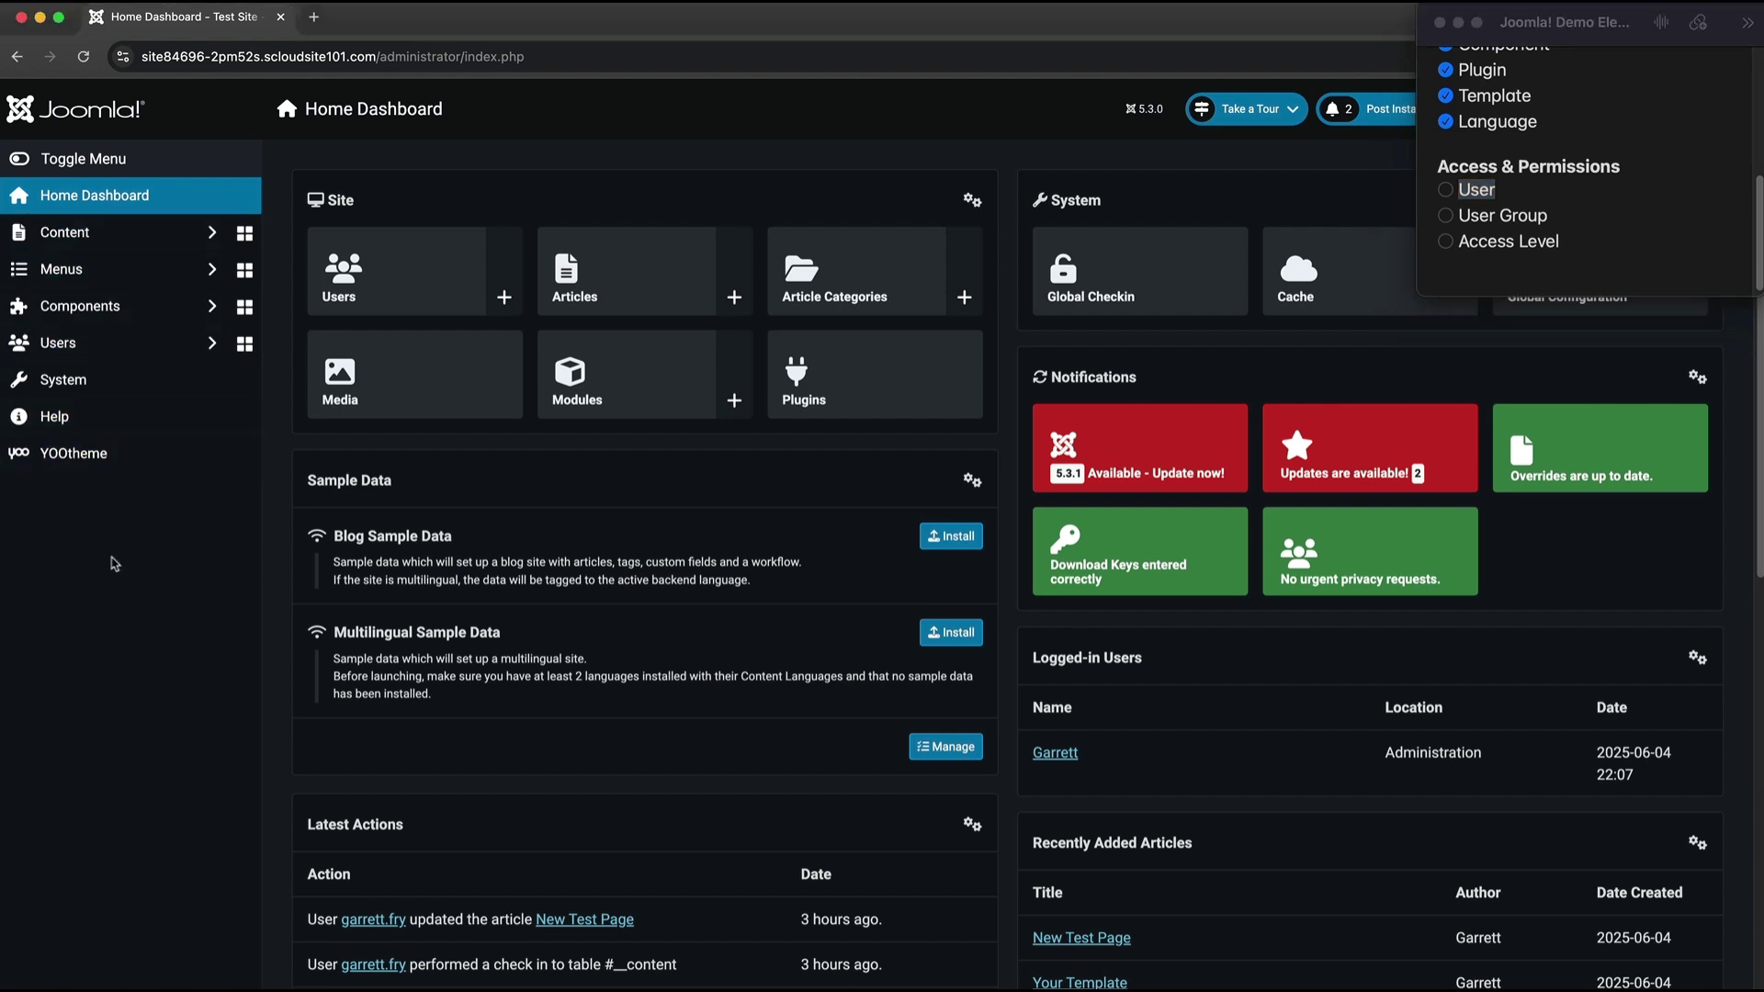
left_click(96, 347)
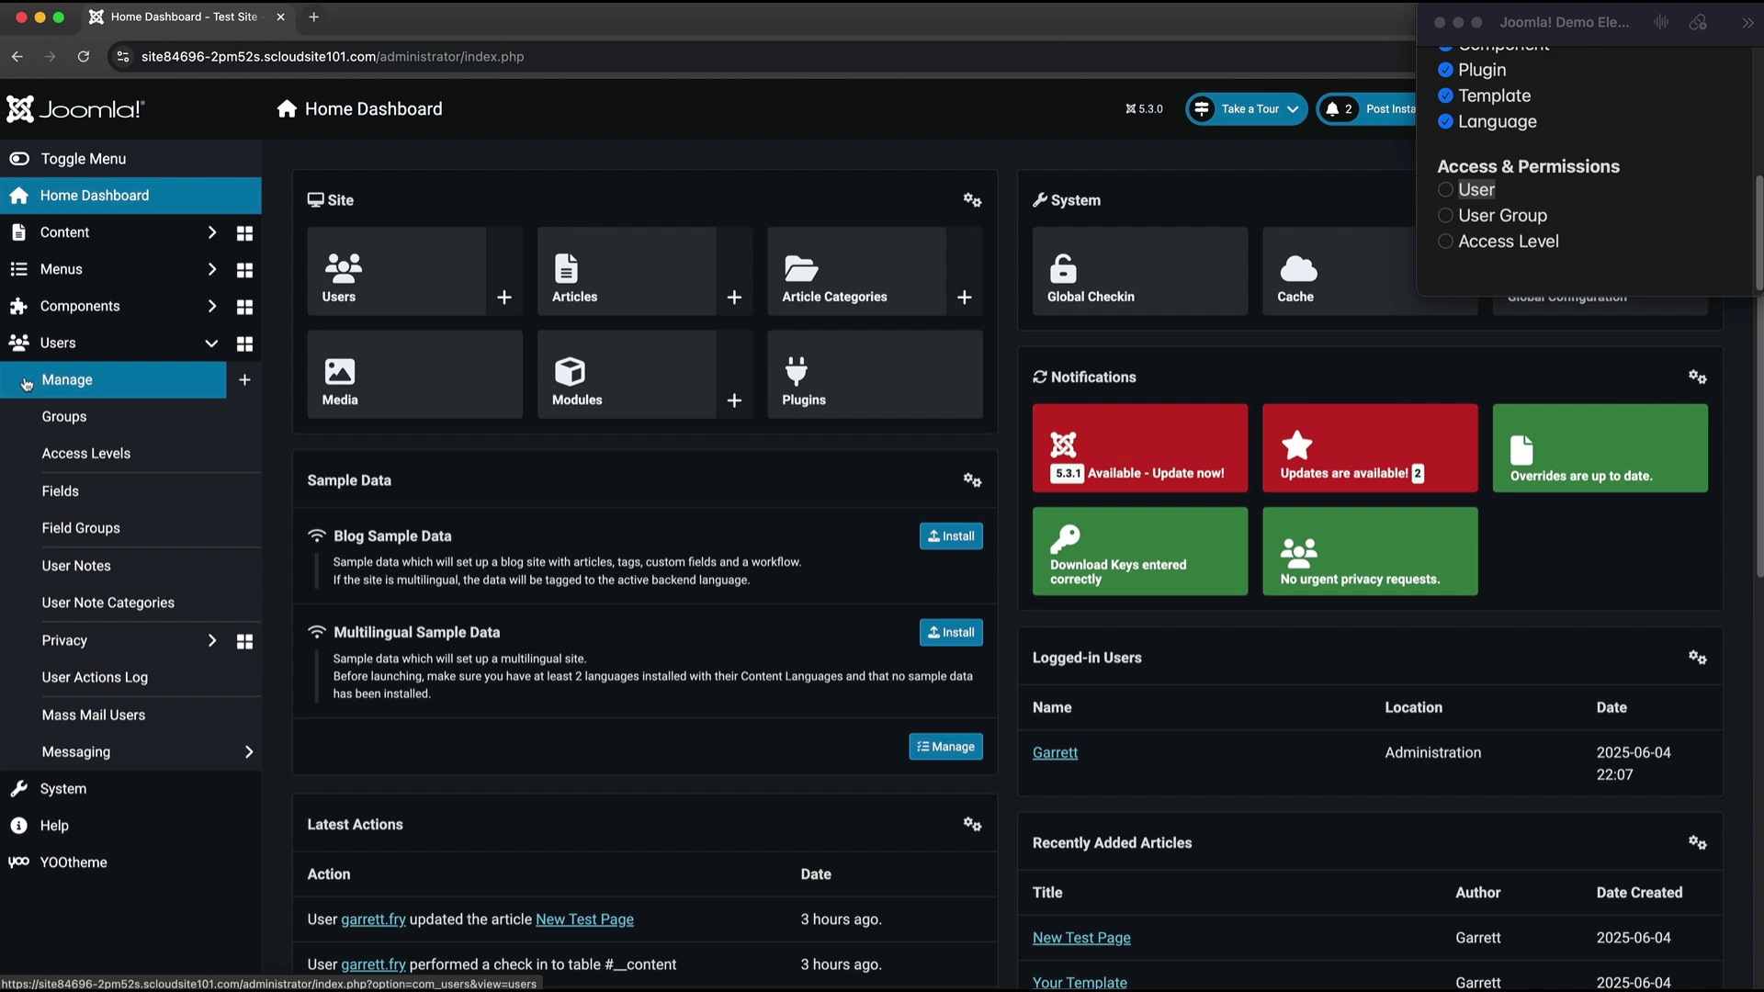
left_click(104, 387)
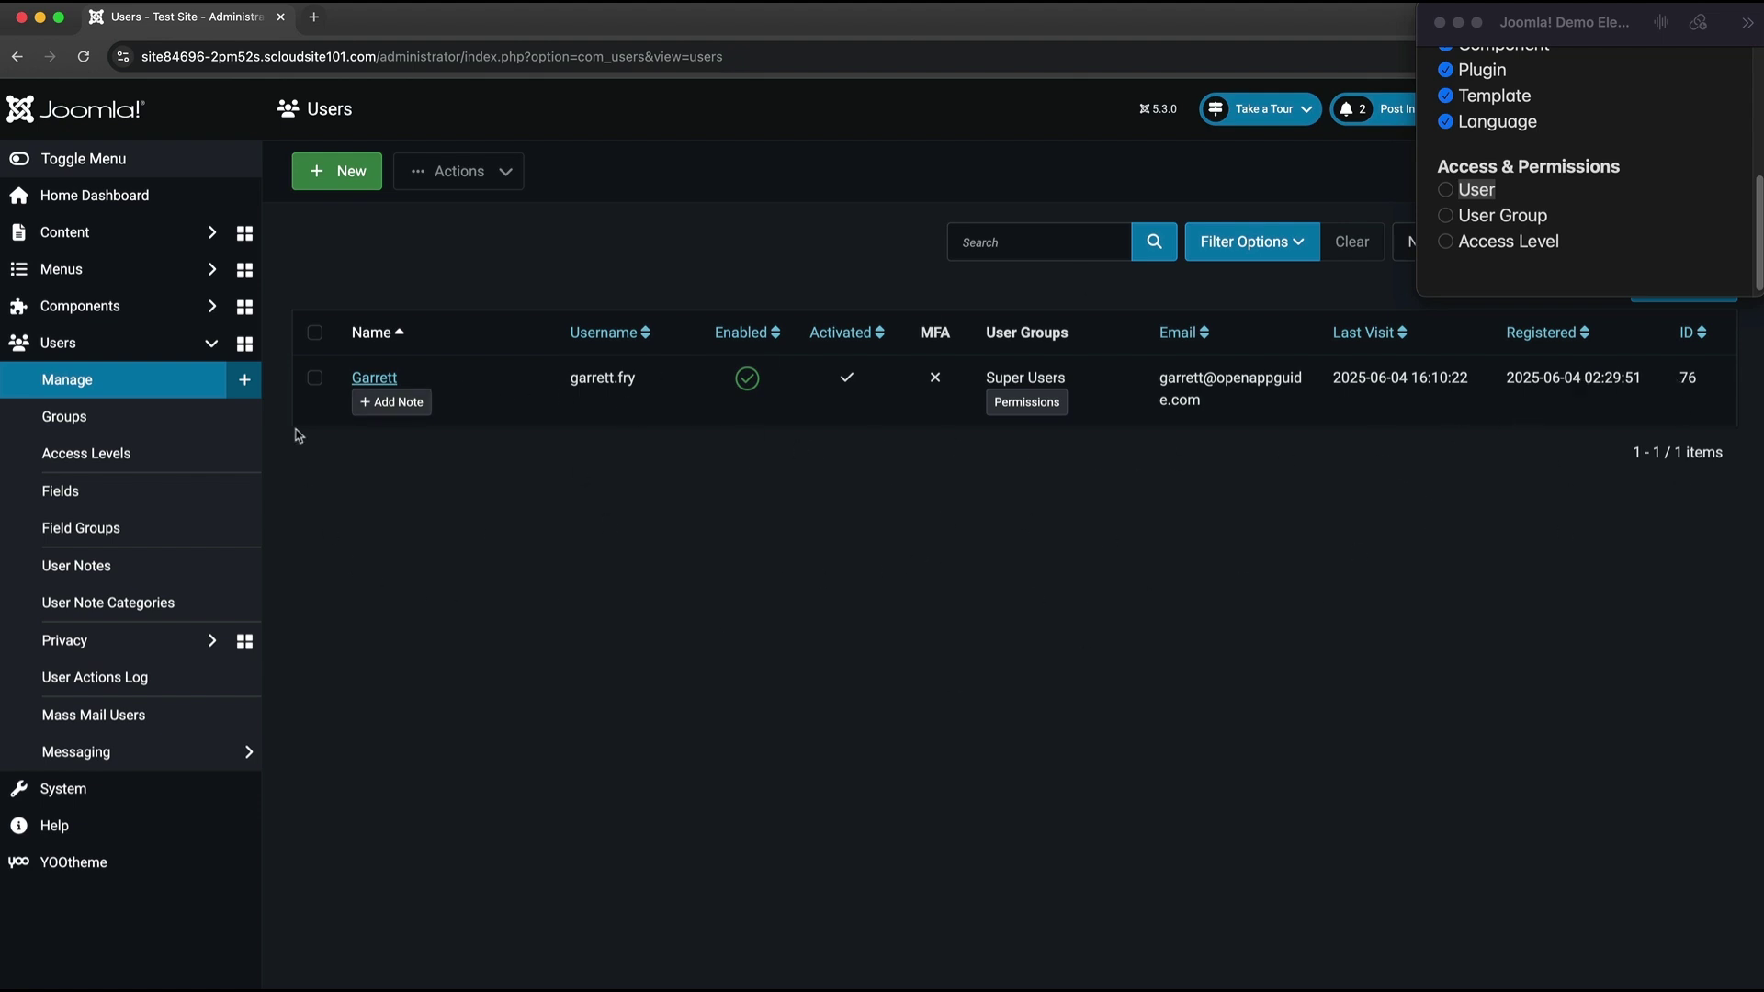
left_click(372, 378)
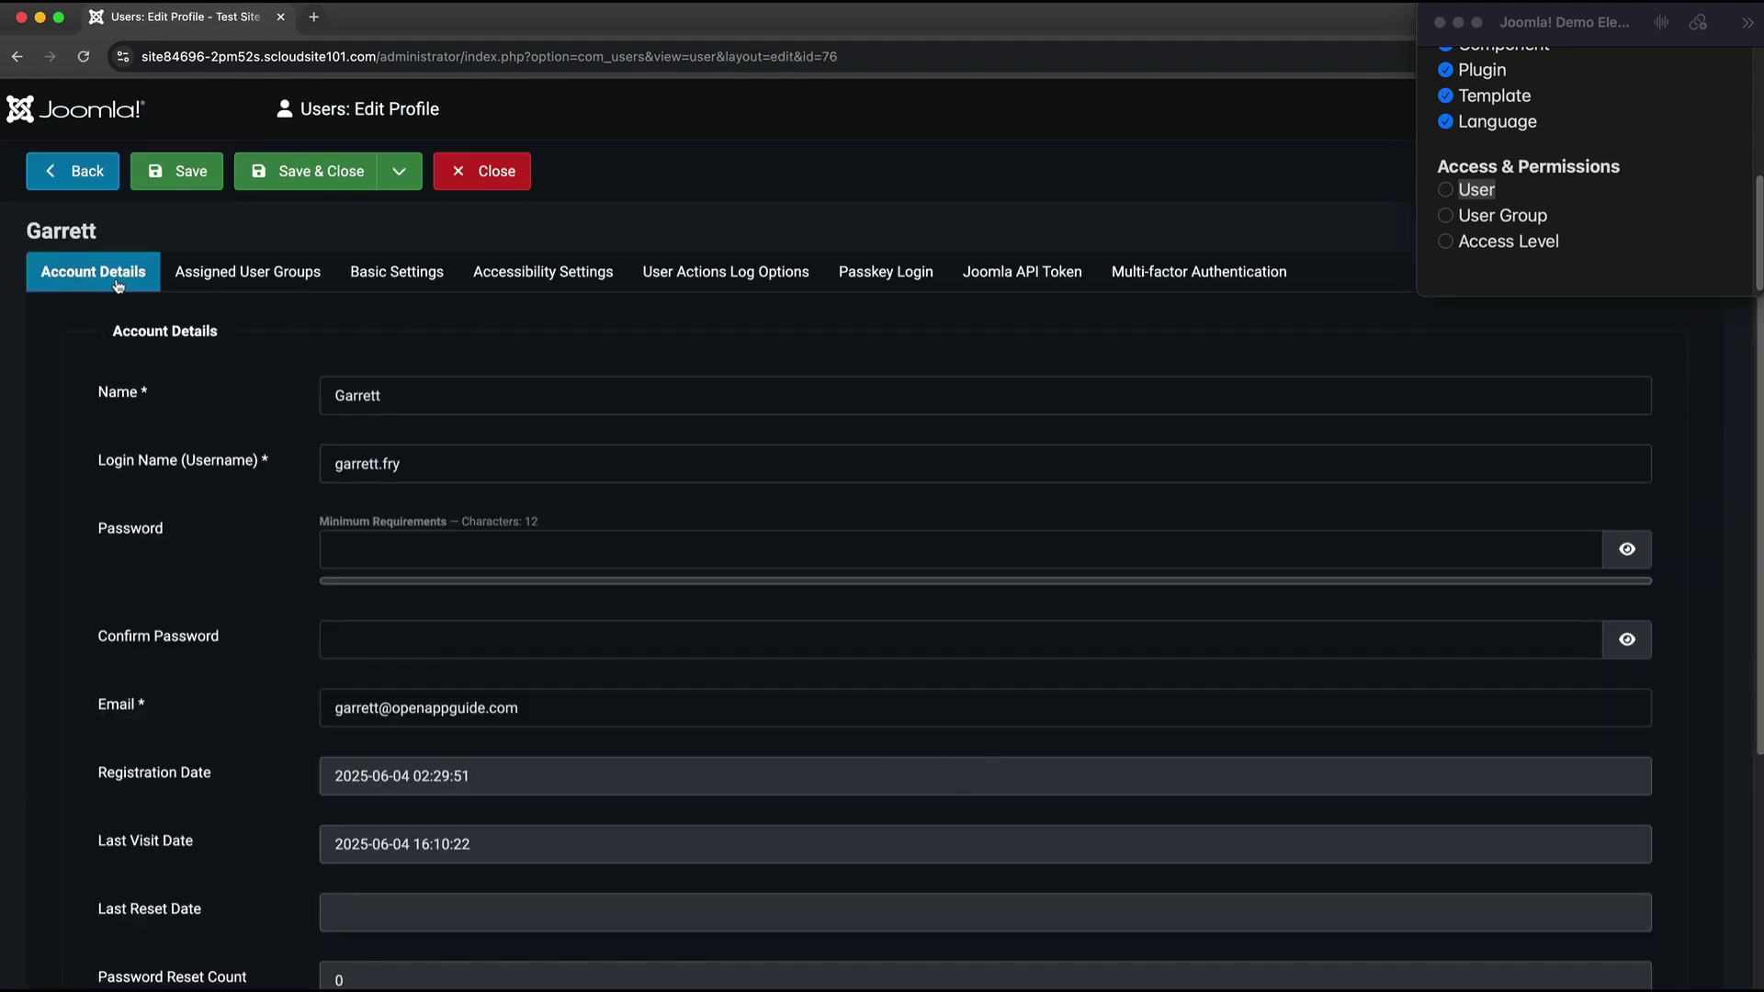
scroll(234, 368, "down", 1)
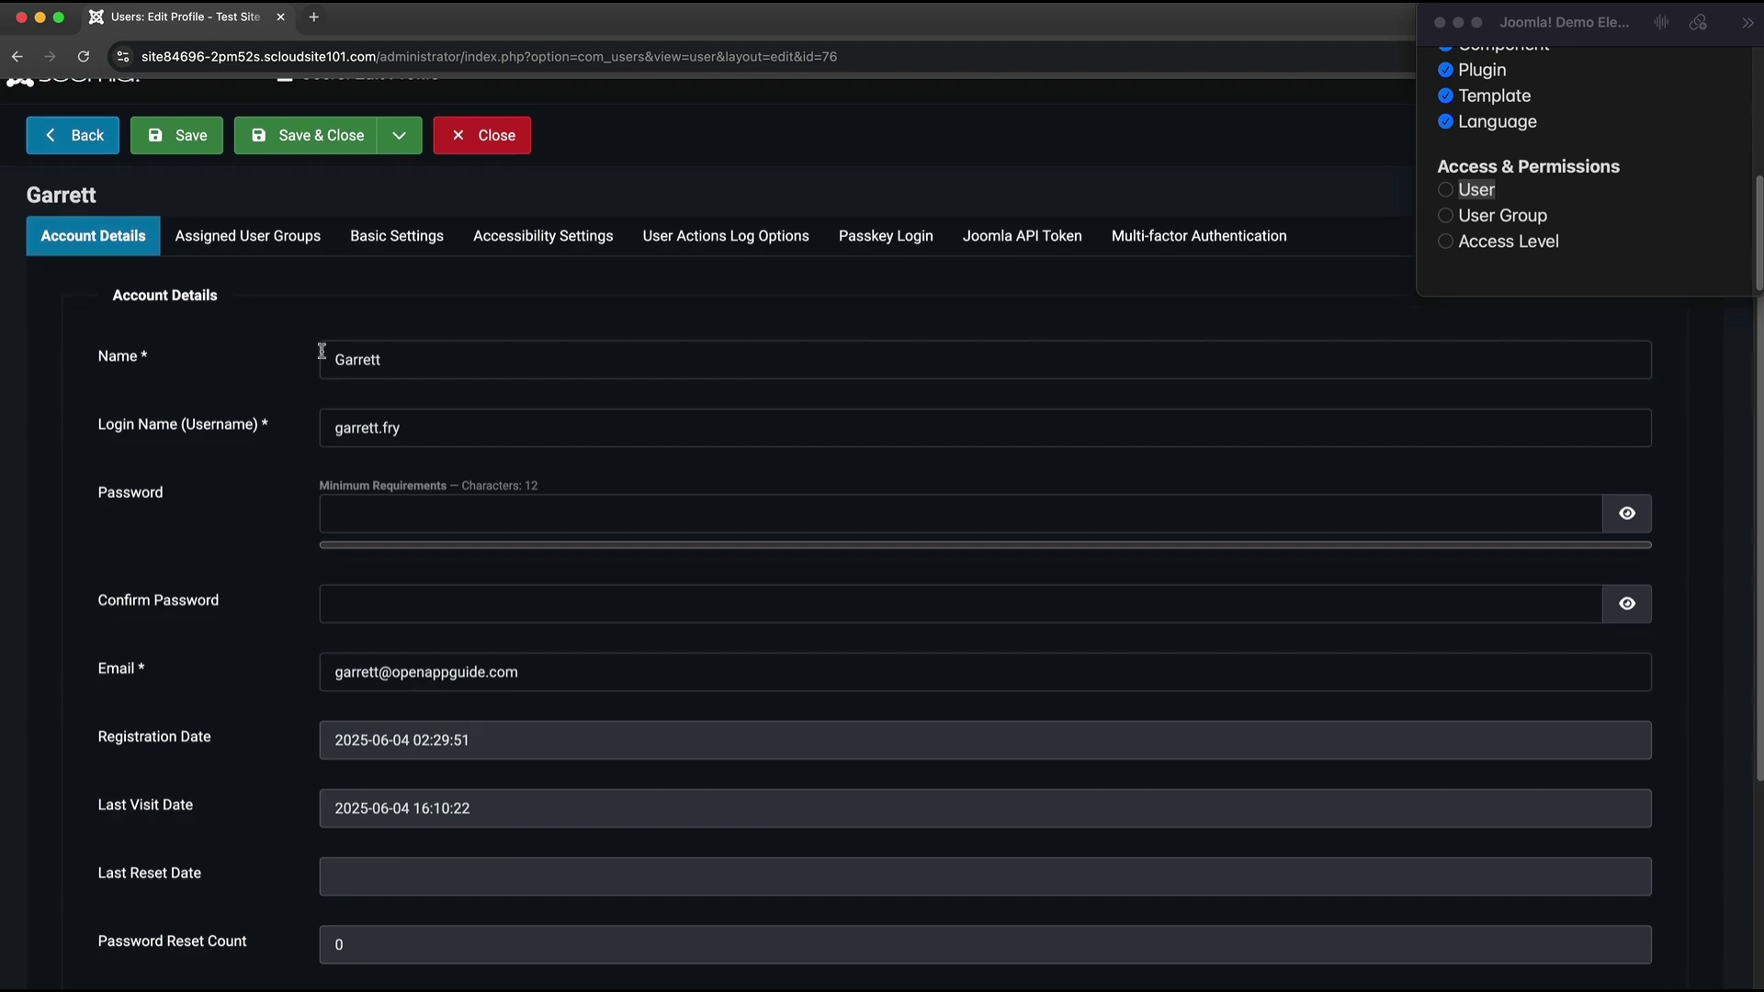
scroll(280, 492, "down", 4)
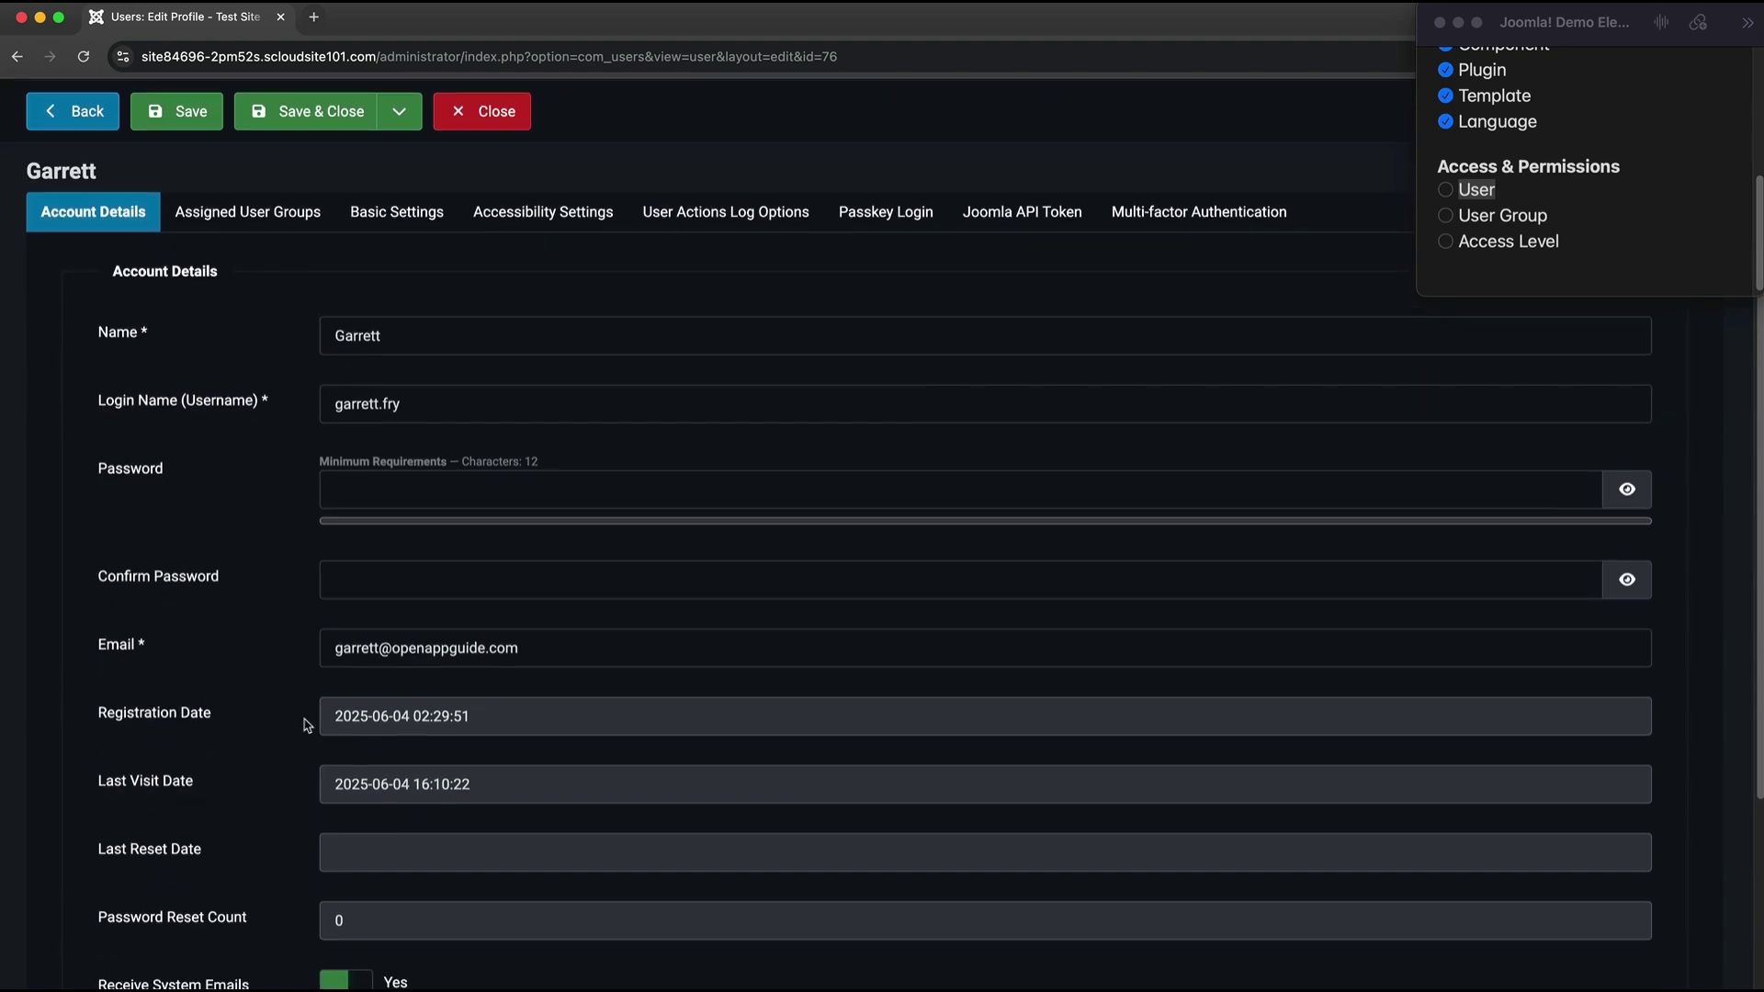
scroll(248, 819, "up", 5)
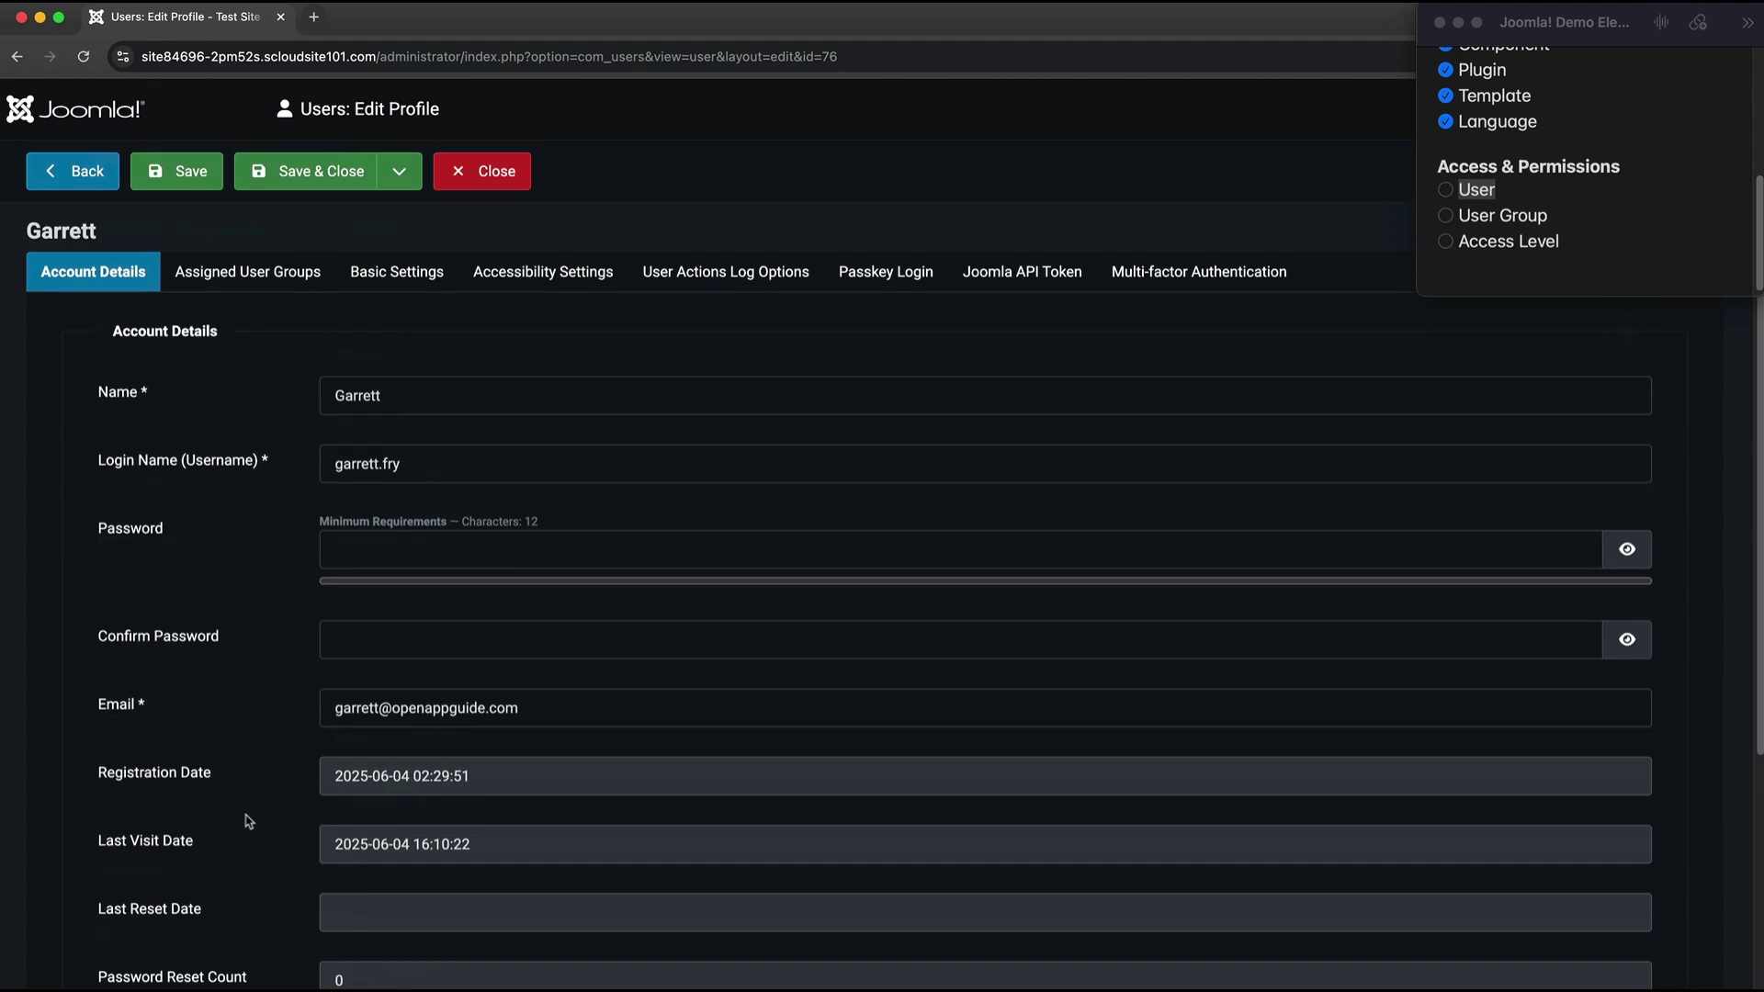
left_click(248, 279)
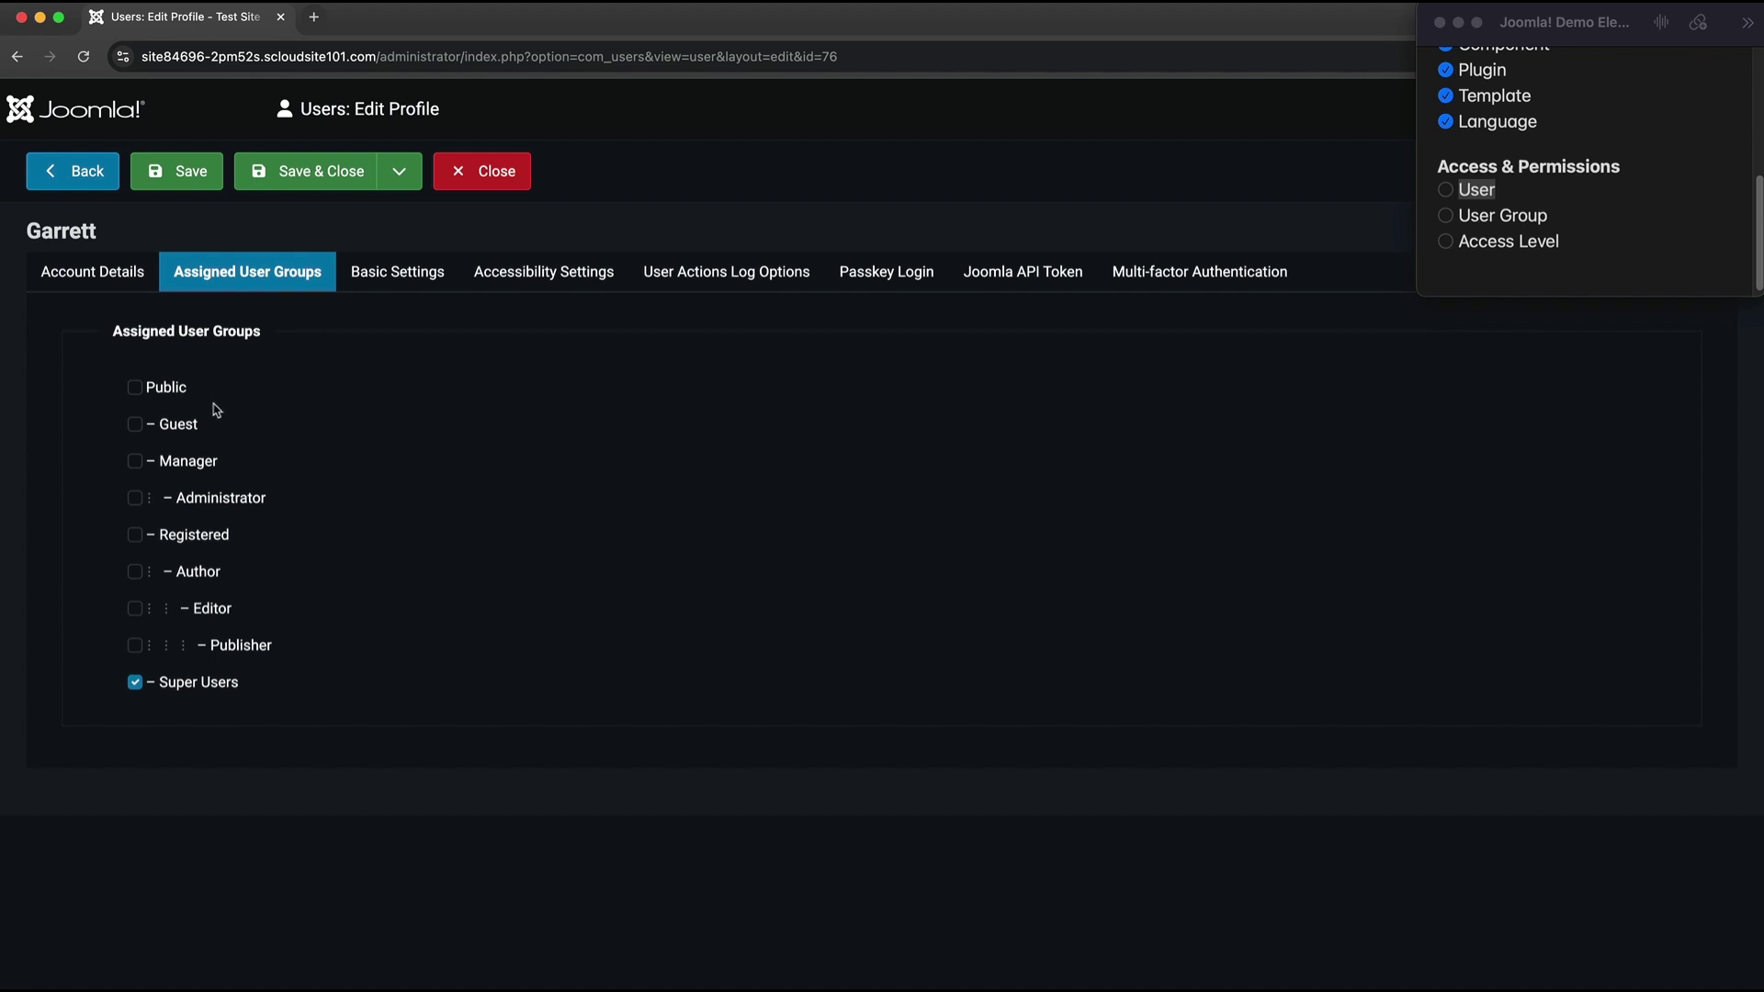
left_click(496, 174)
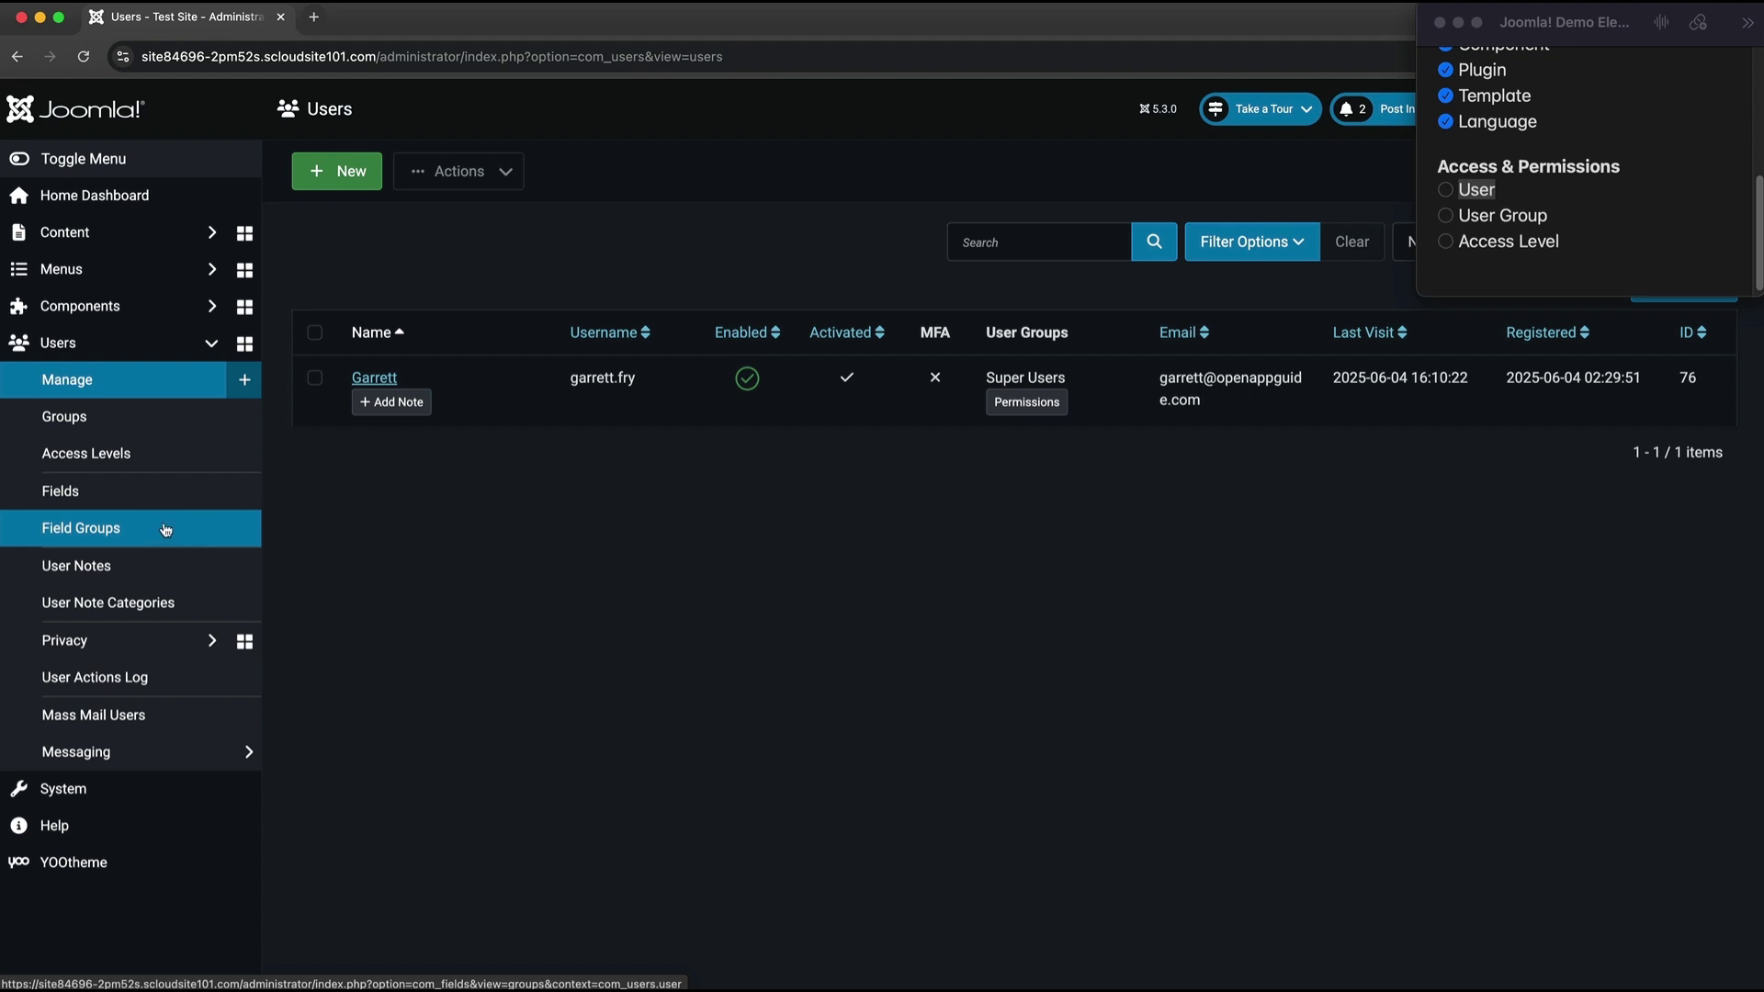
Create and save a custom user field of type Text Area (textarea) titled "Bio".
left_click(70, 497)
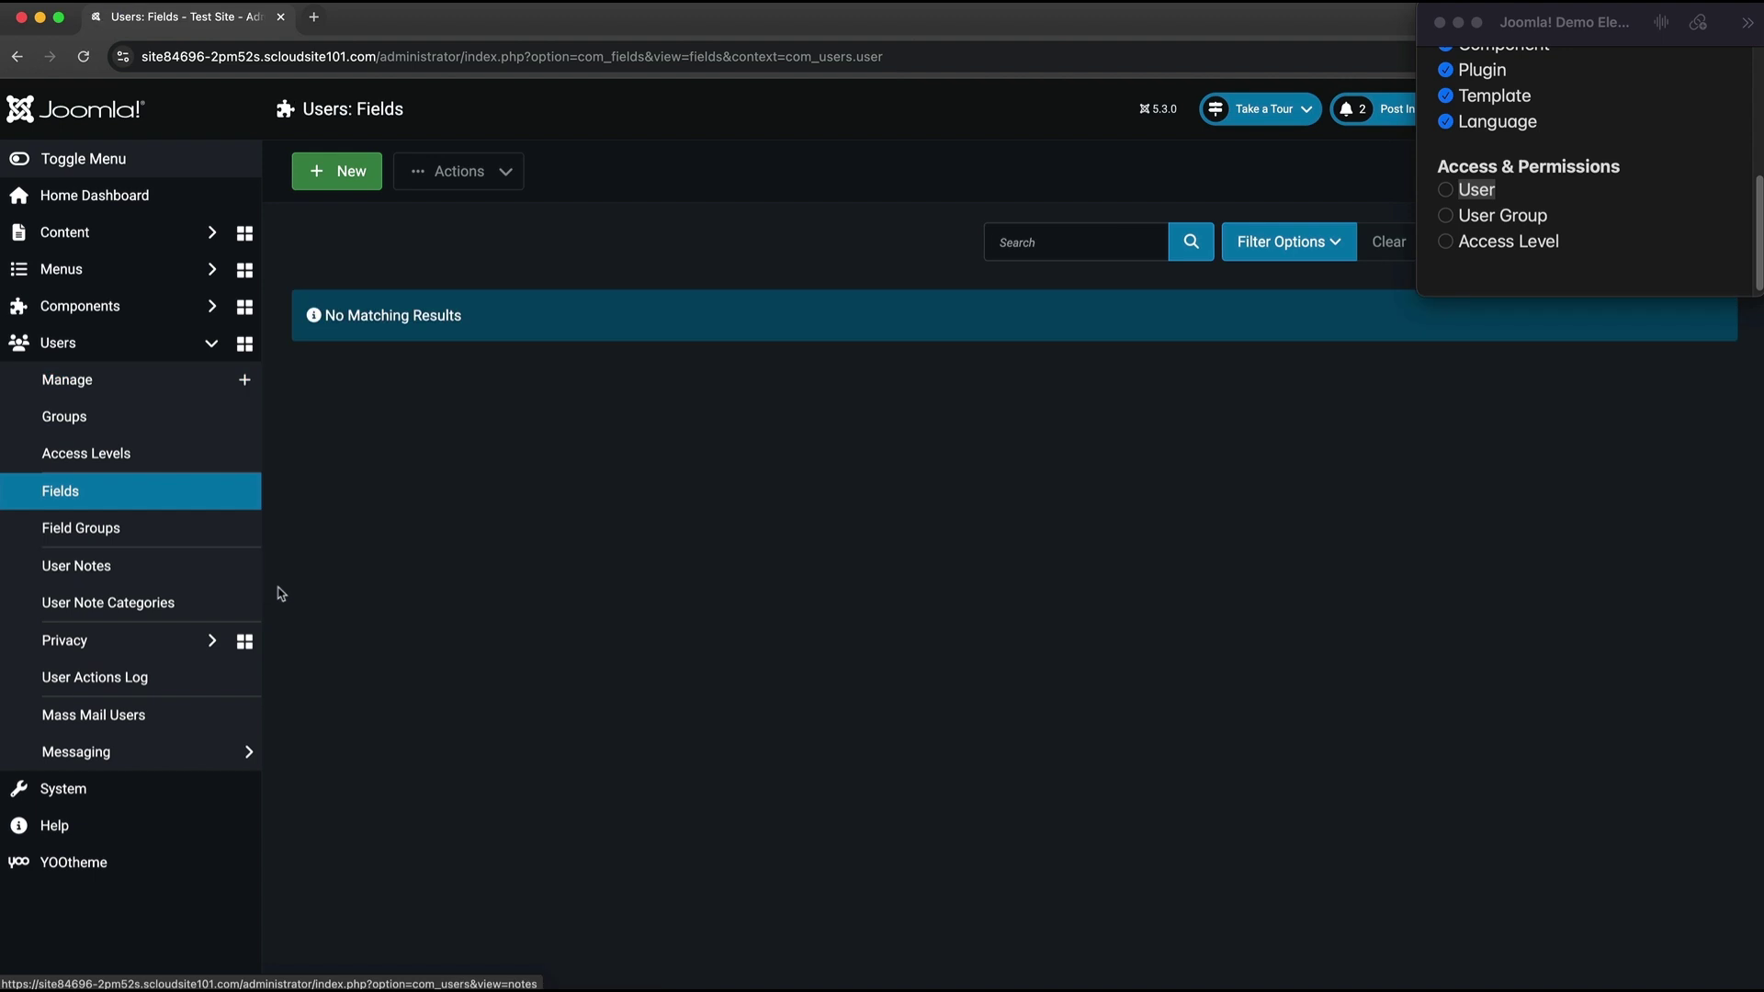
left_click(342, 189)
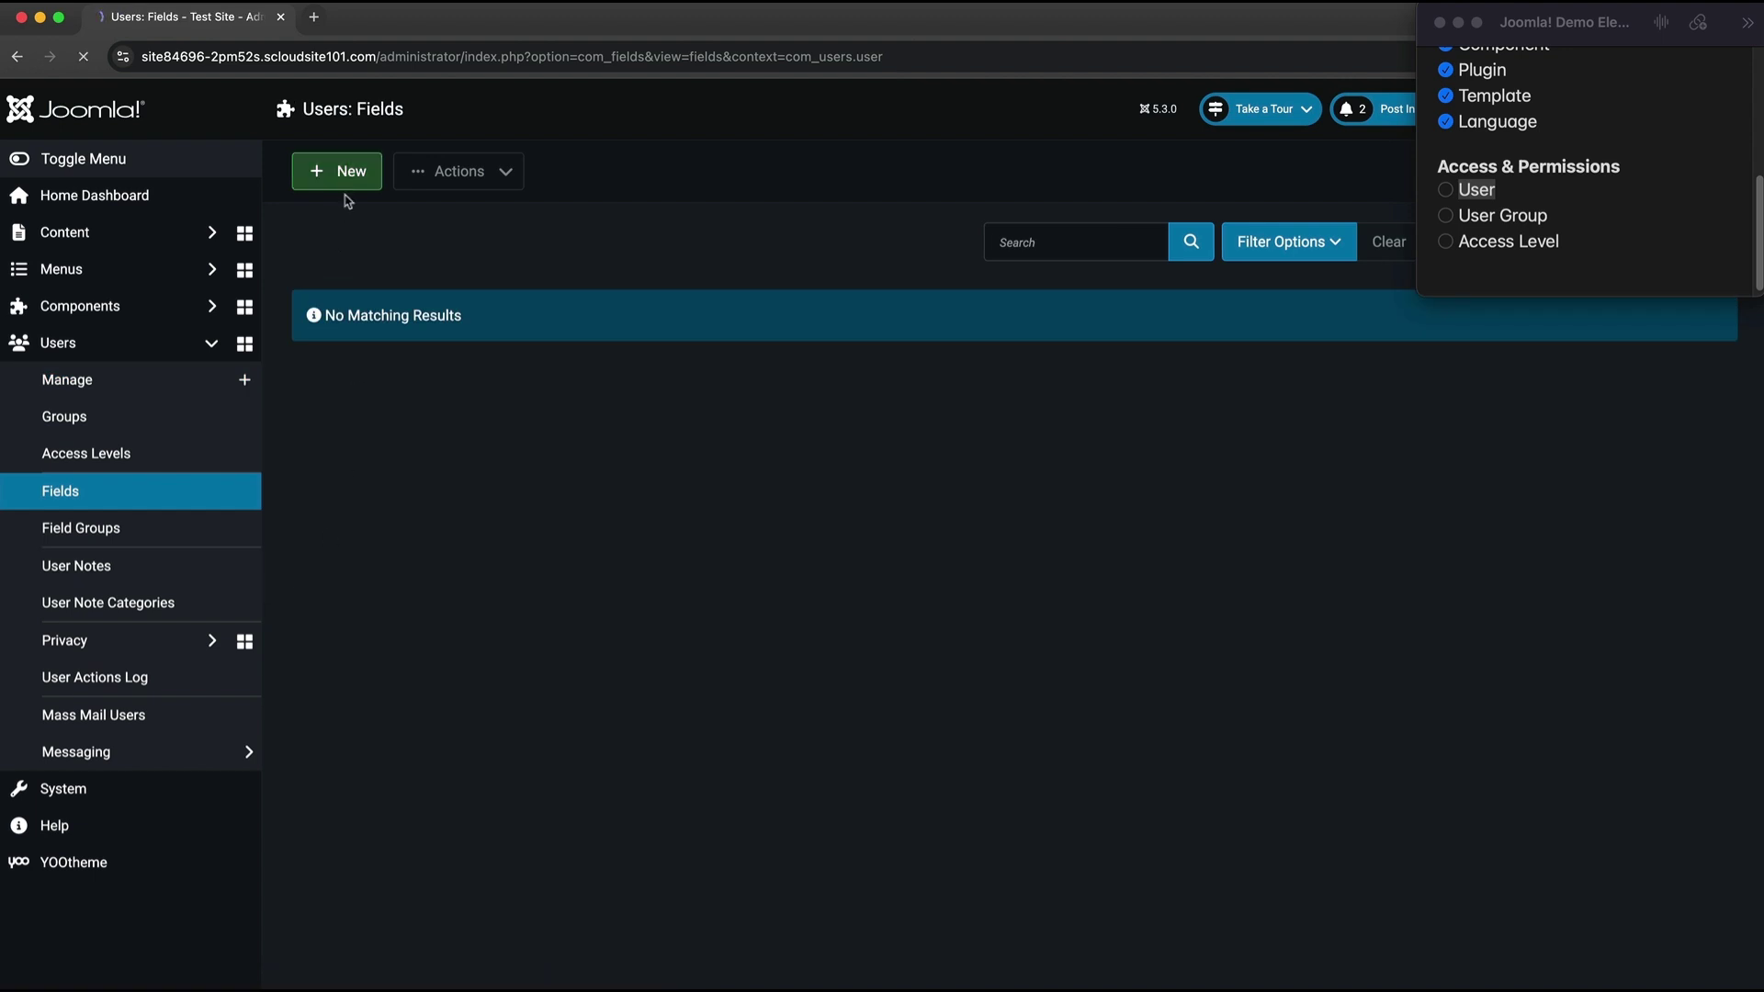
left_click(354, 401)
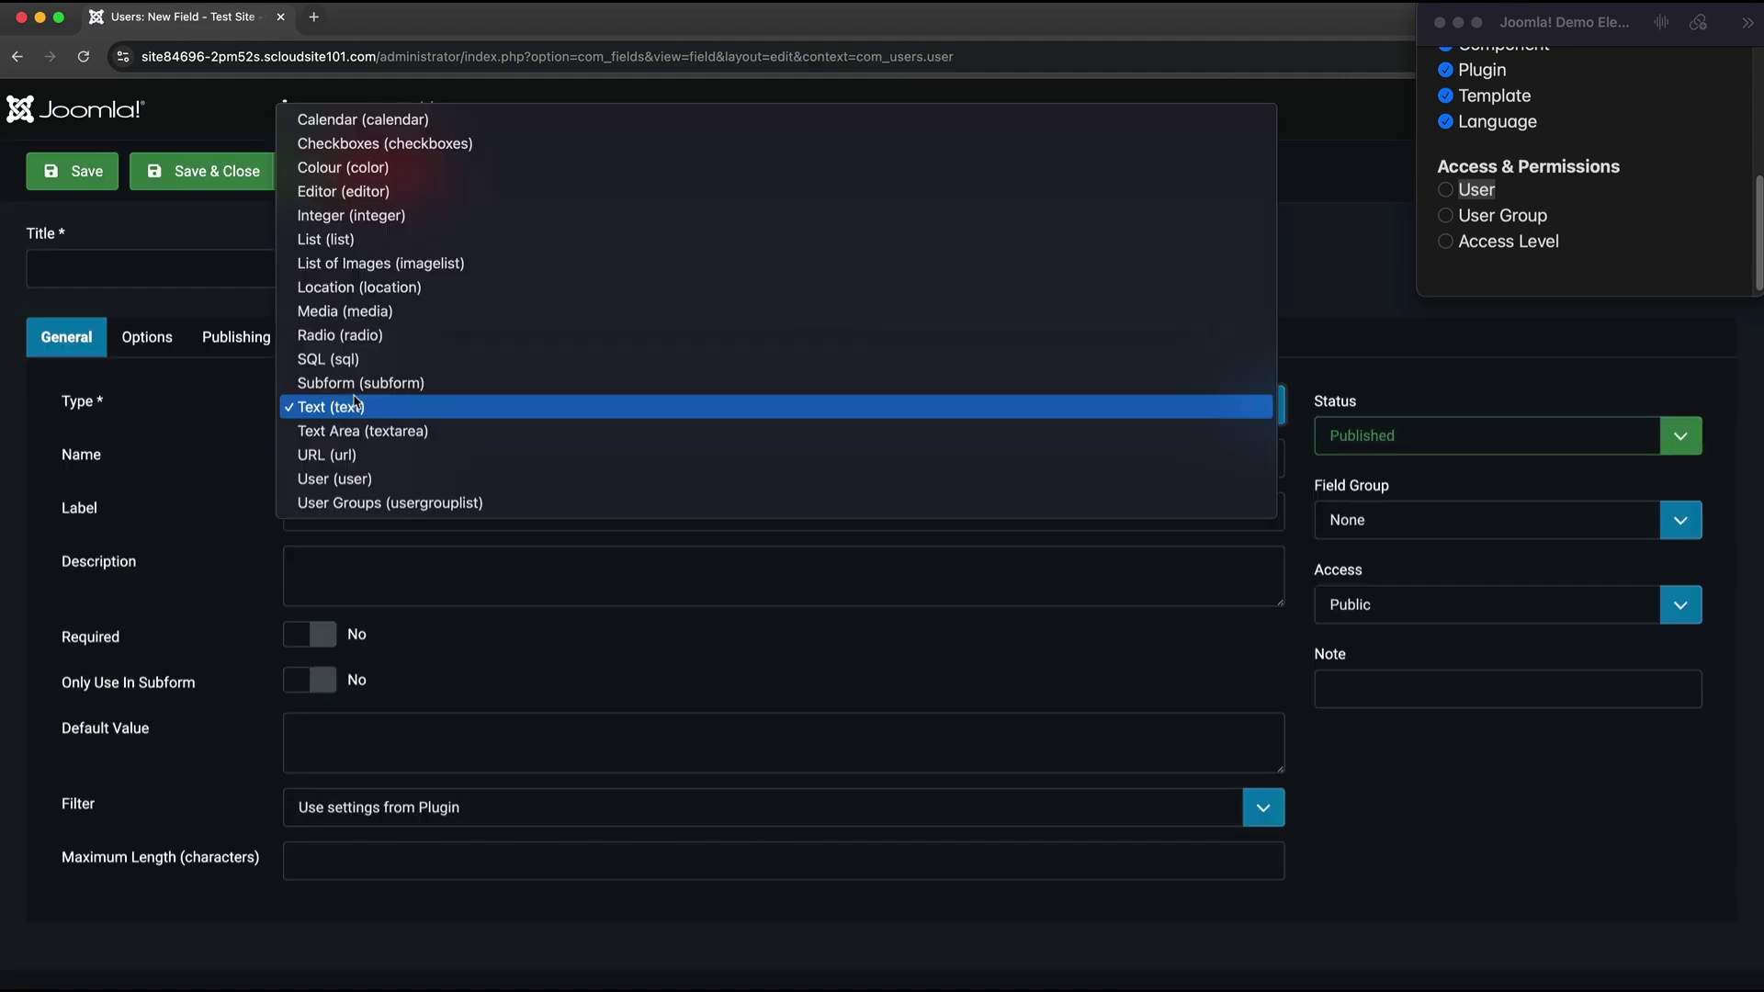
left_click(393, 431)
left_click(156, 264)
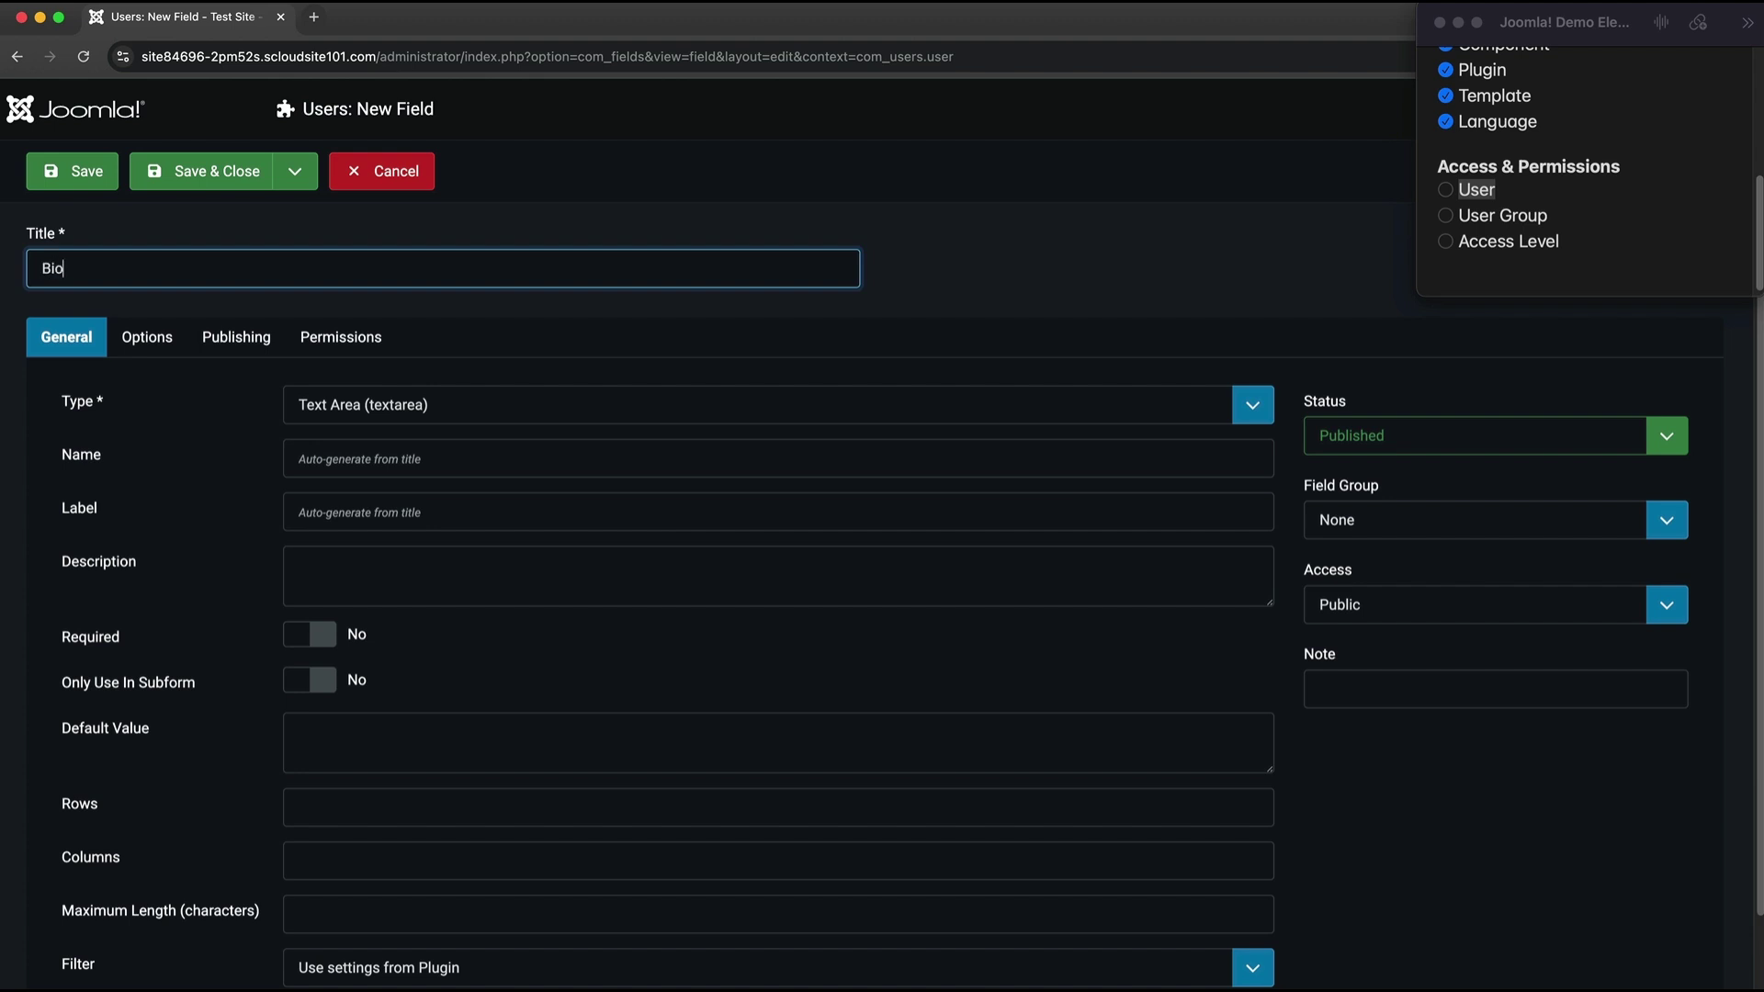
left_click(230, 179)
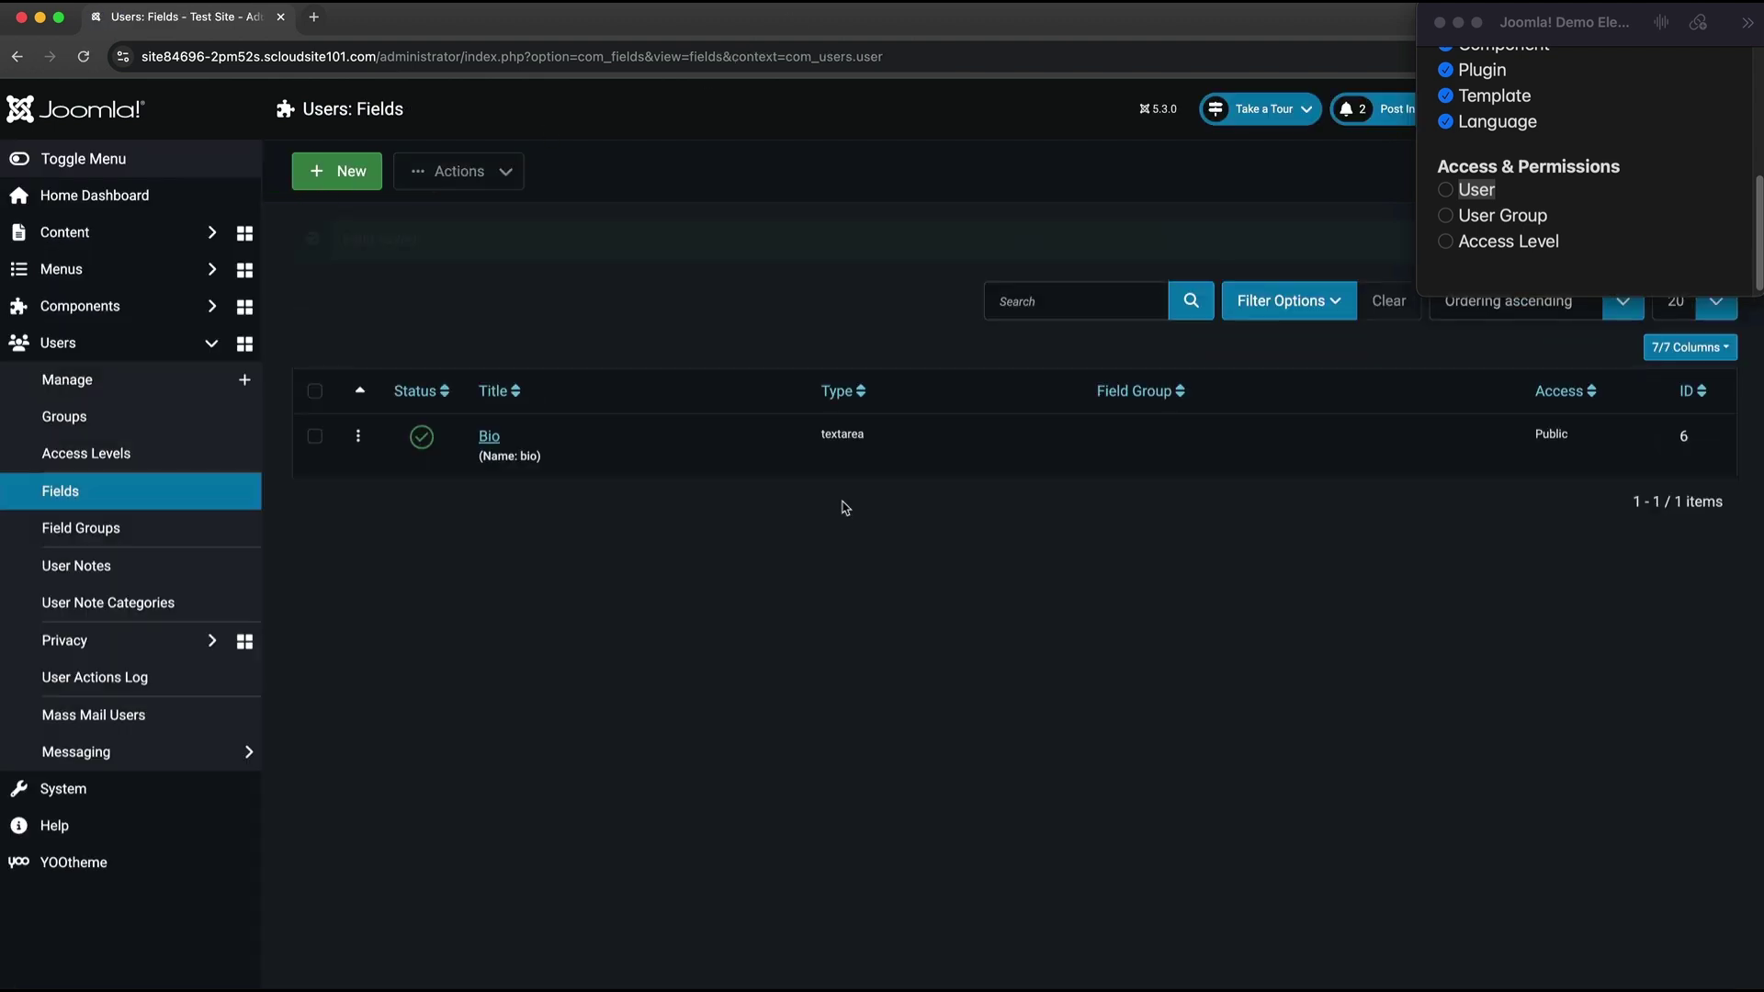
Create and save a user field group titled "Bio Tab".
left_click(112, 532)
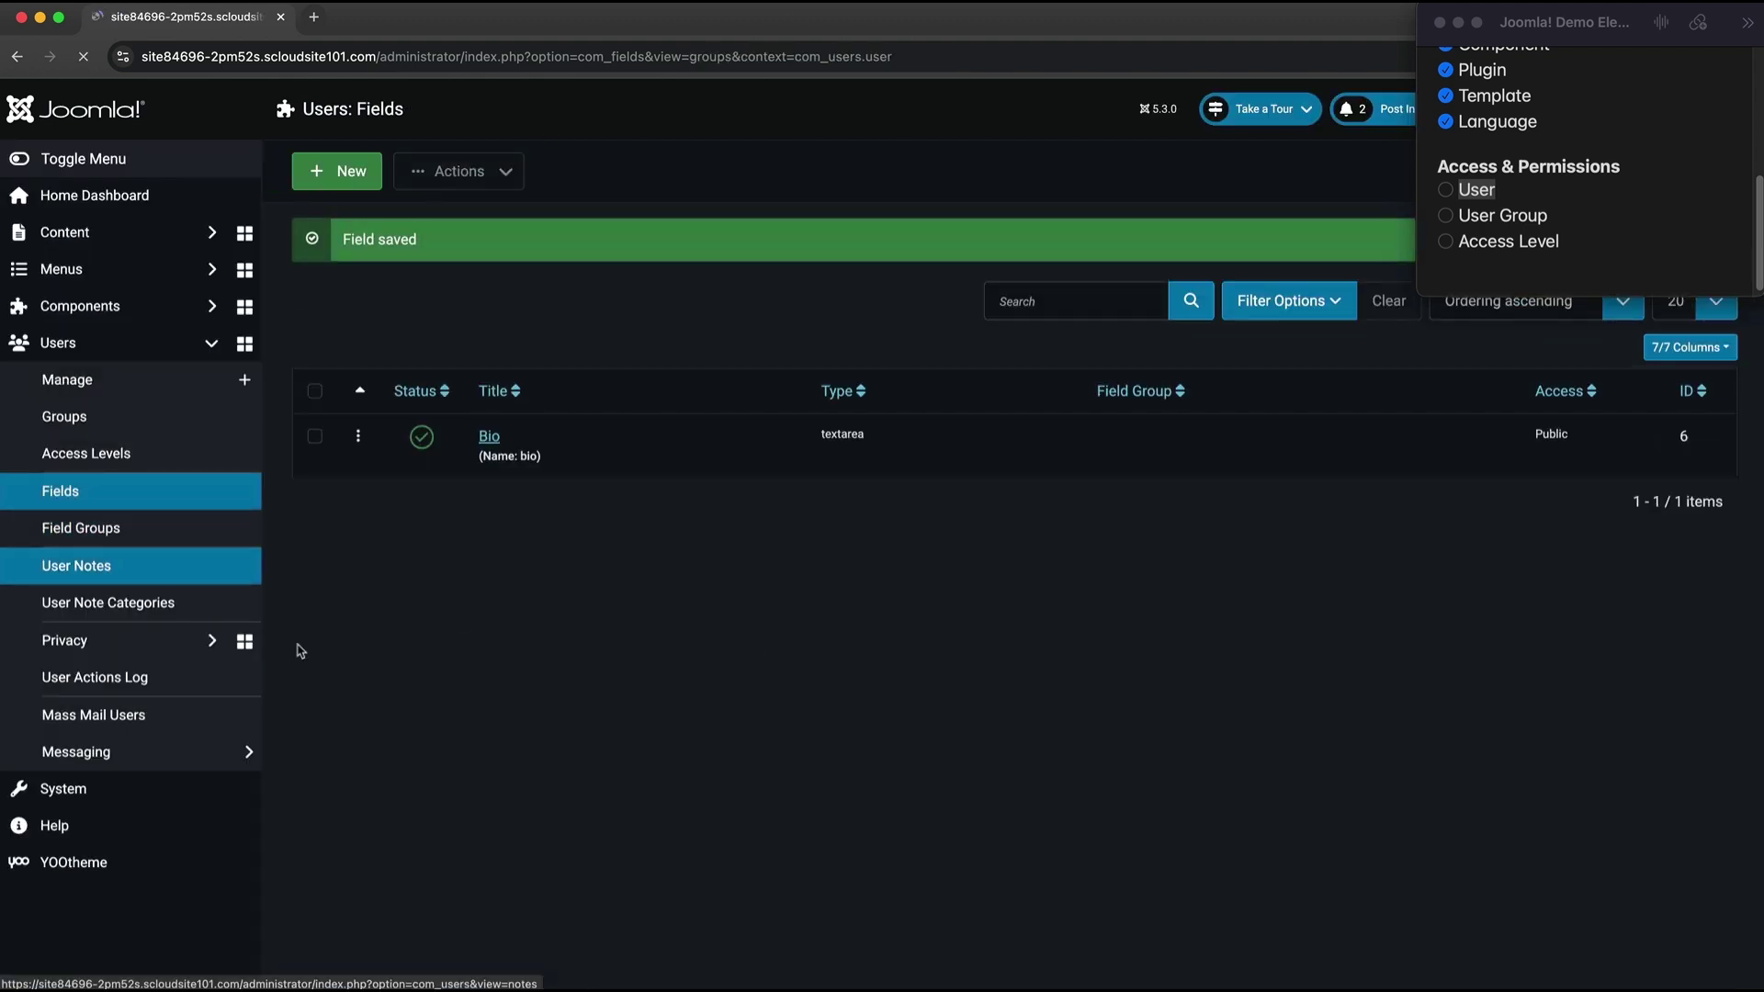
left_click(355, 184)
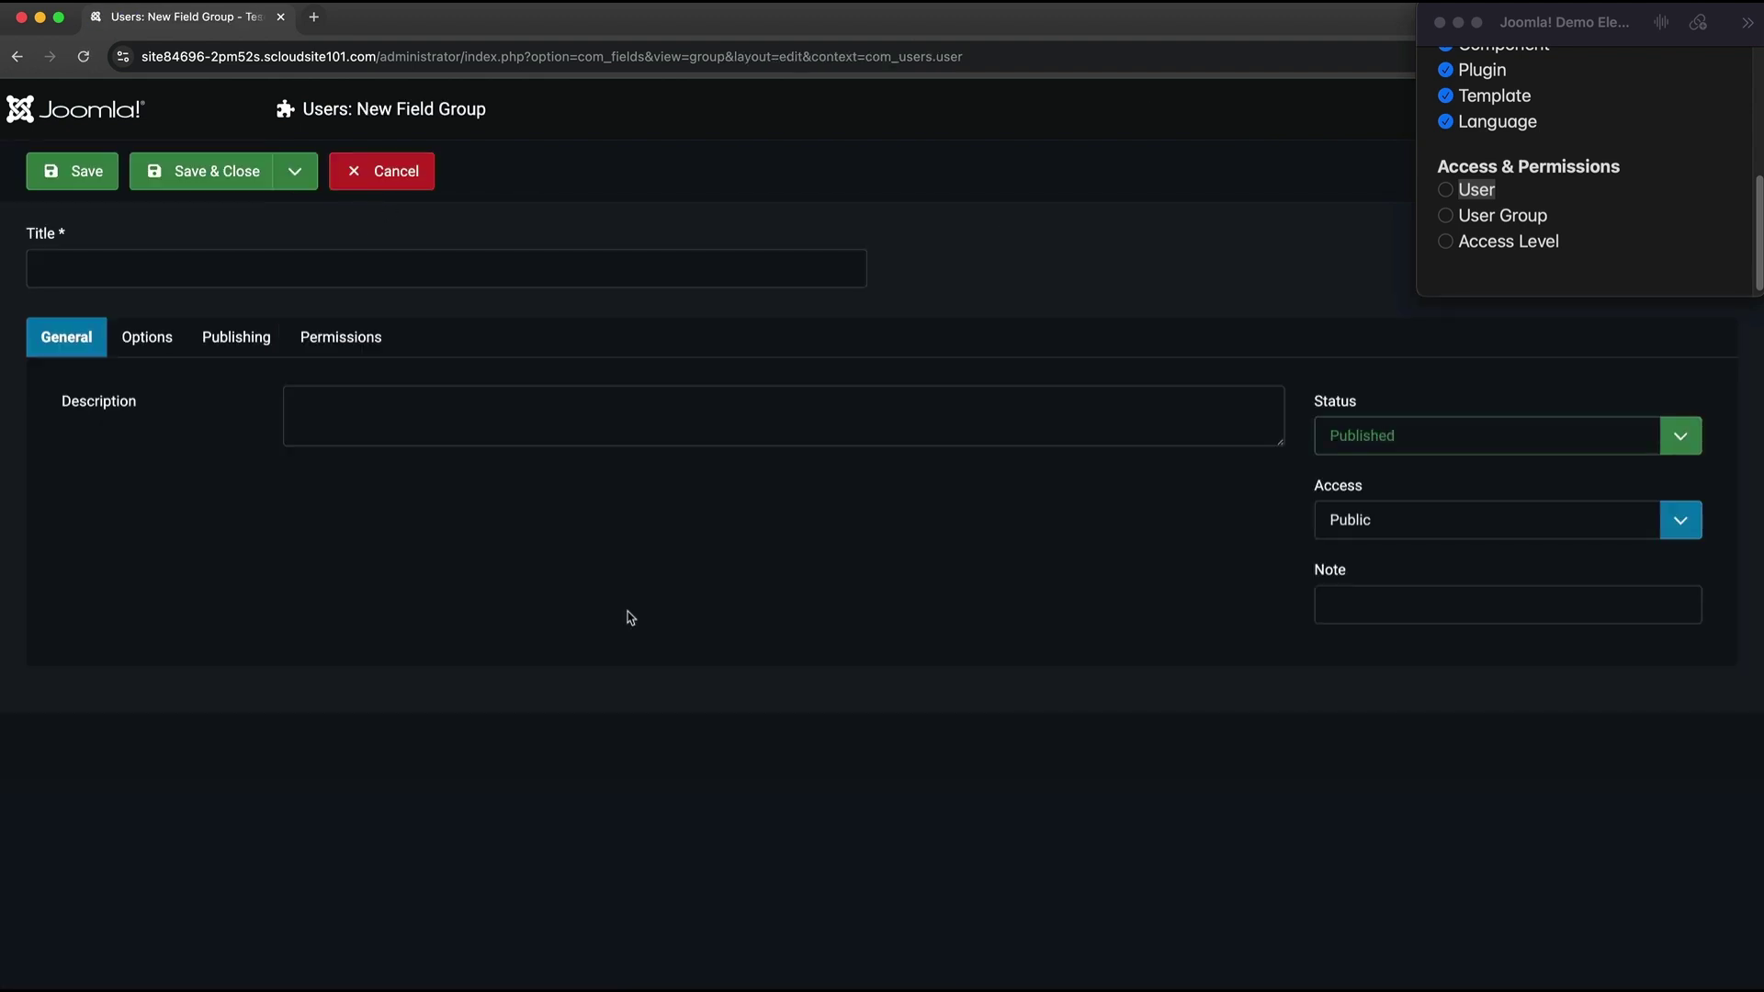
left_click(189, 261)
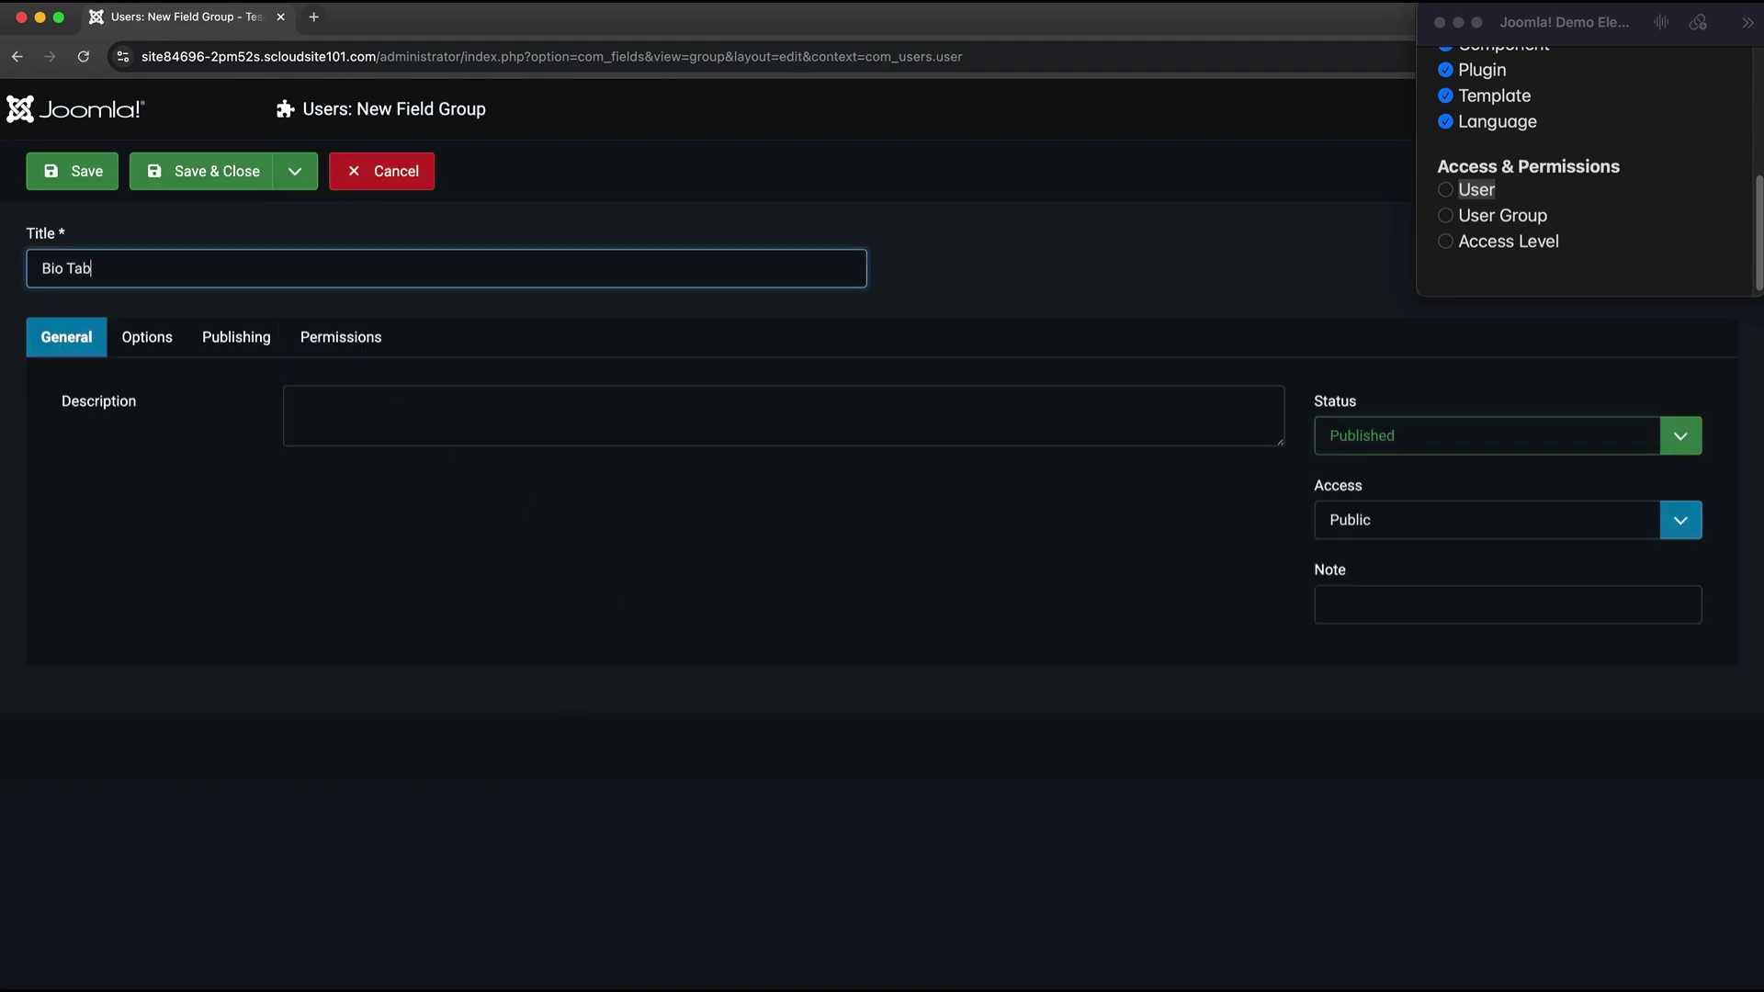
left_click(169, 180)
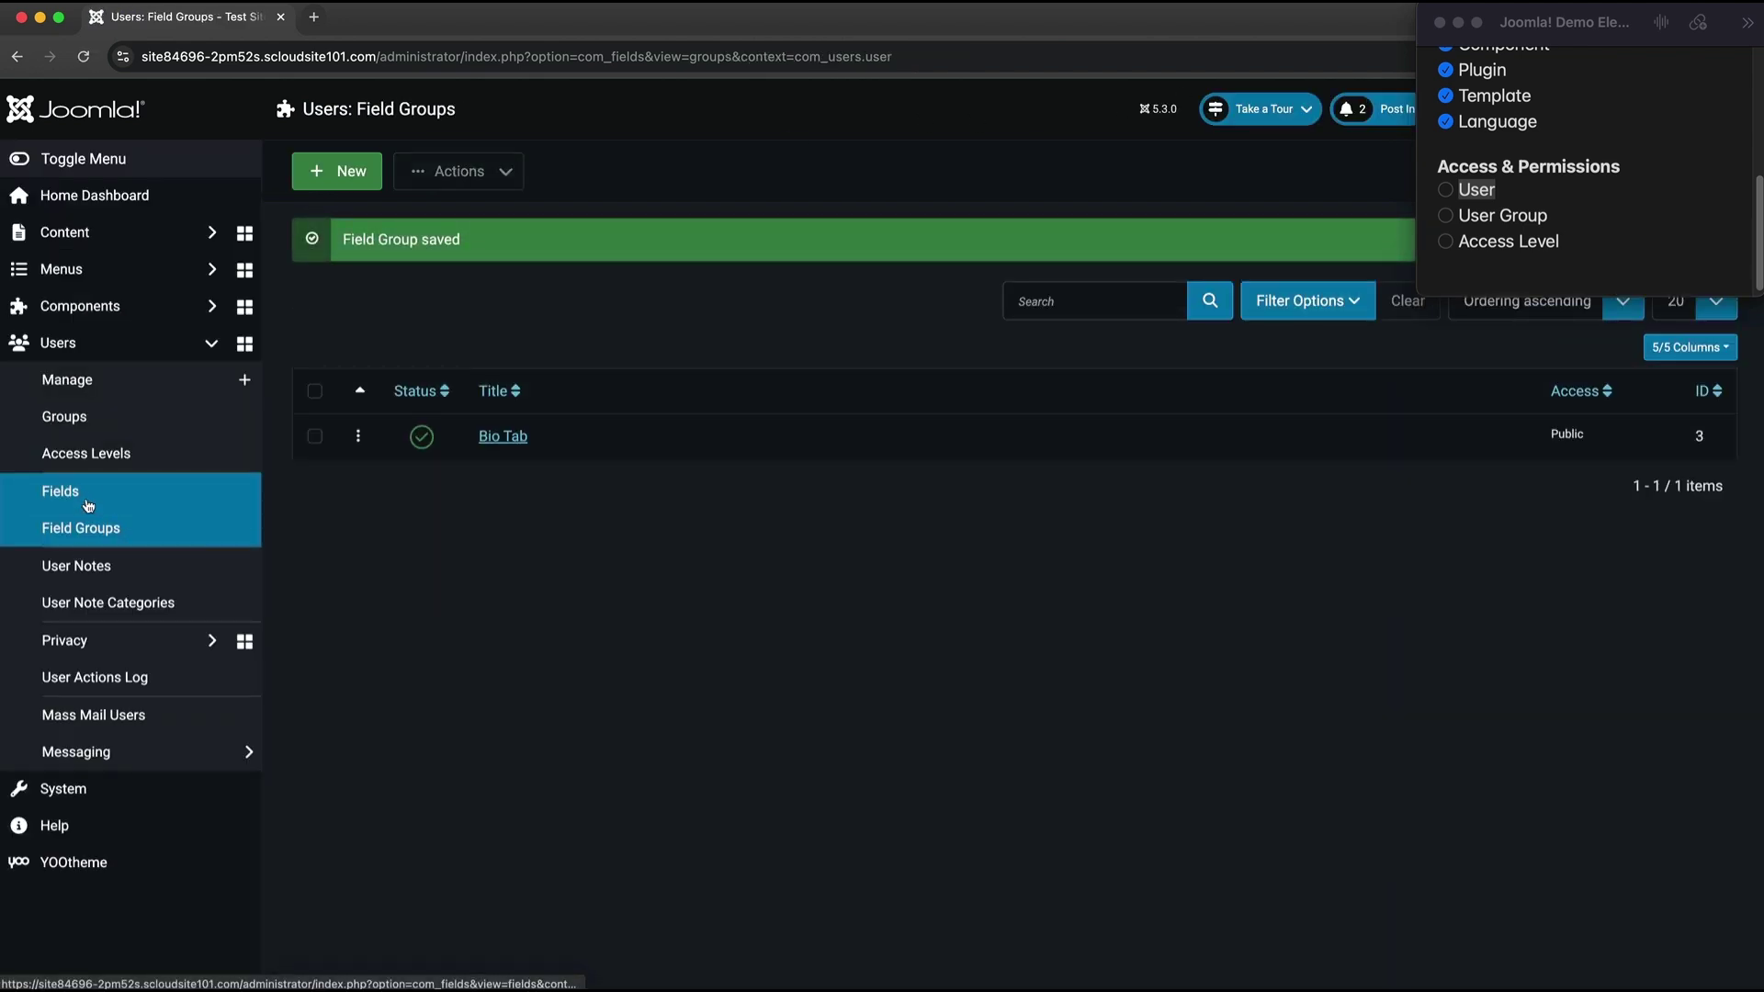
Assign the Bio user field to the Bio Tab field group and save the field.
left_click(88, 506)
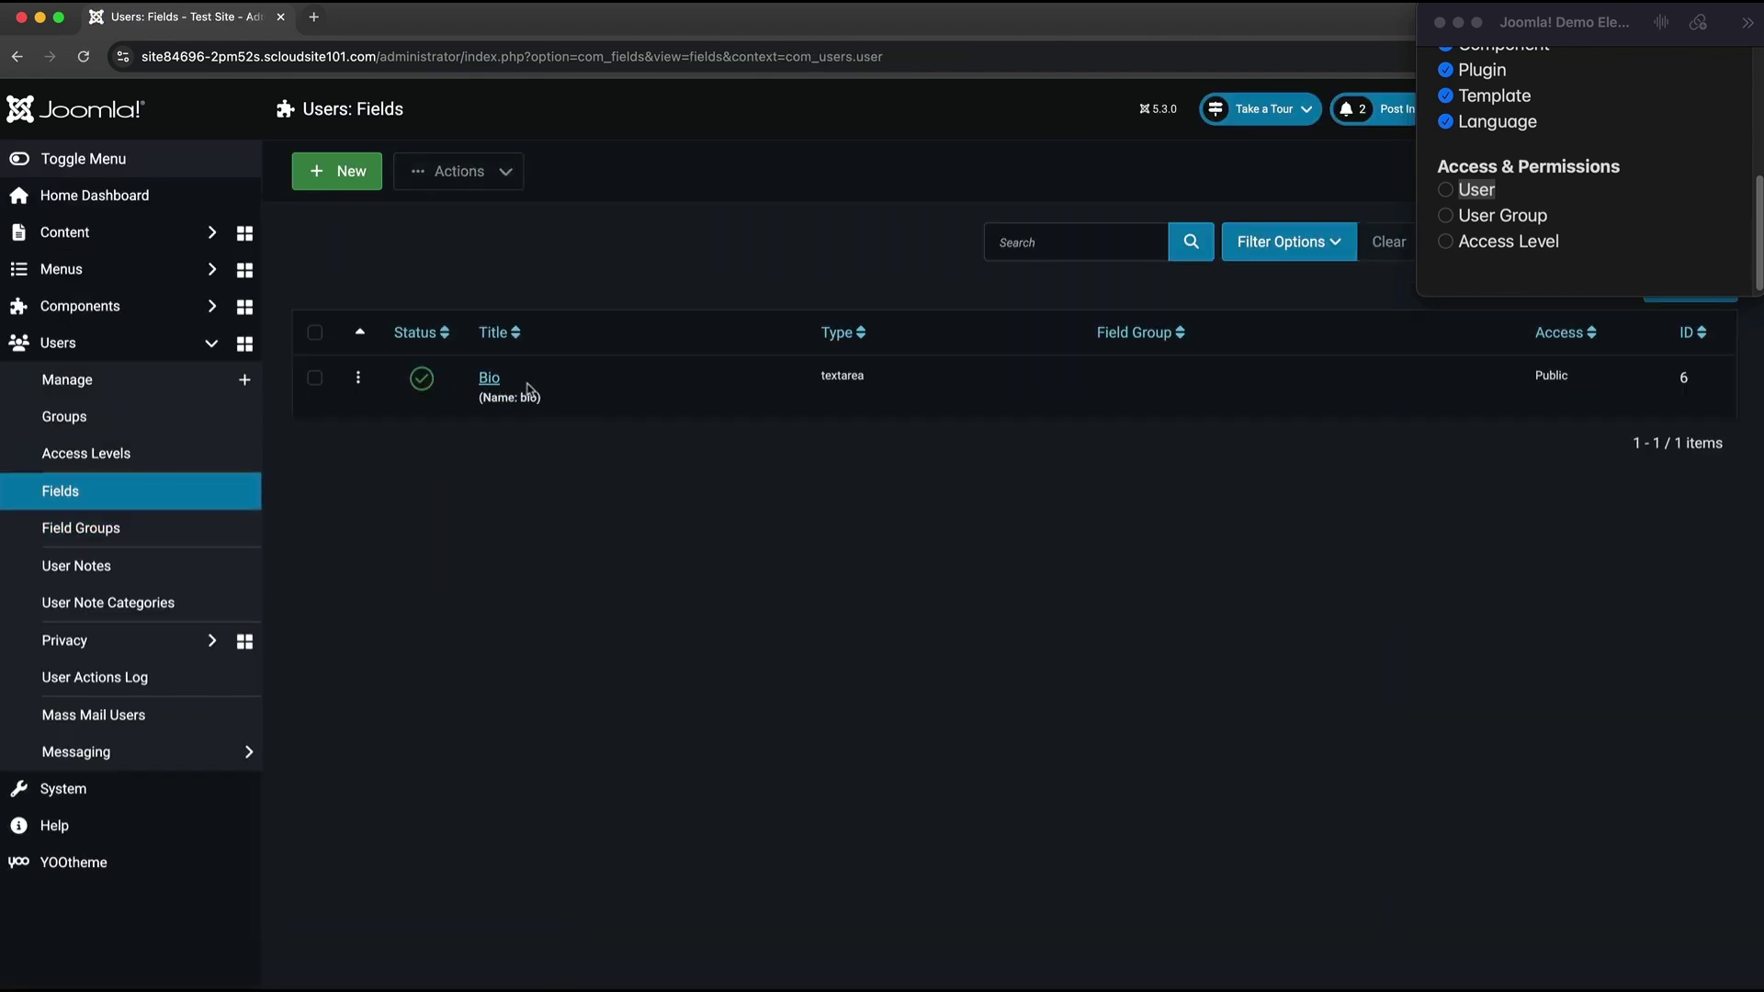
left_click(487, 378)
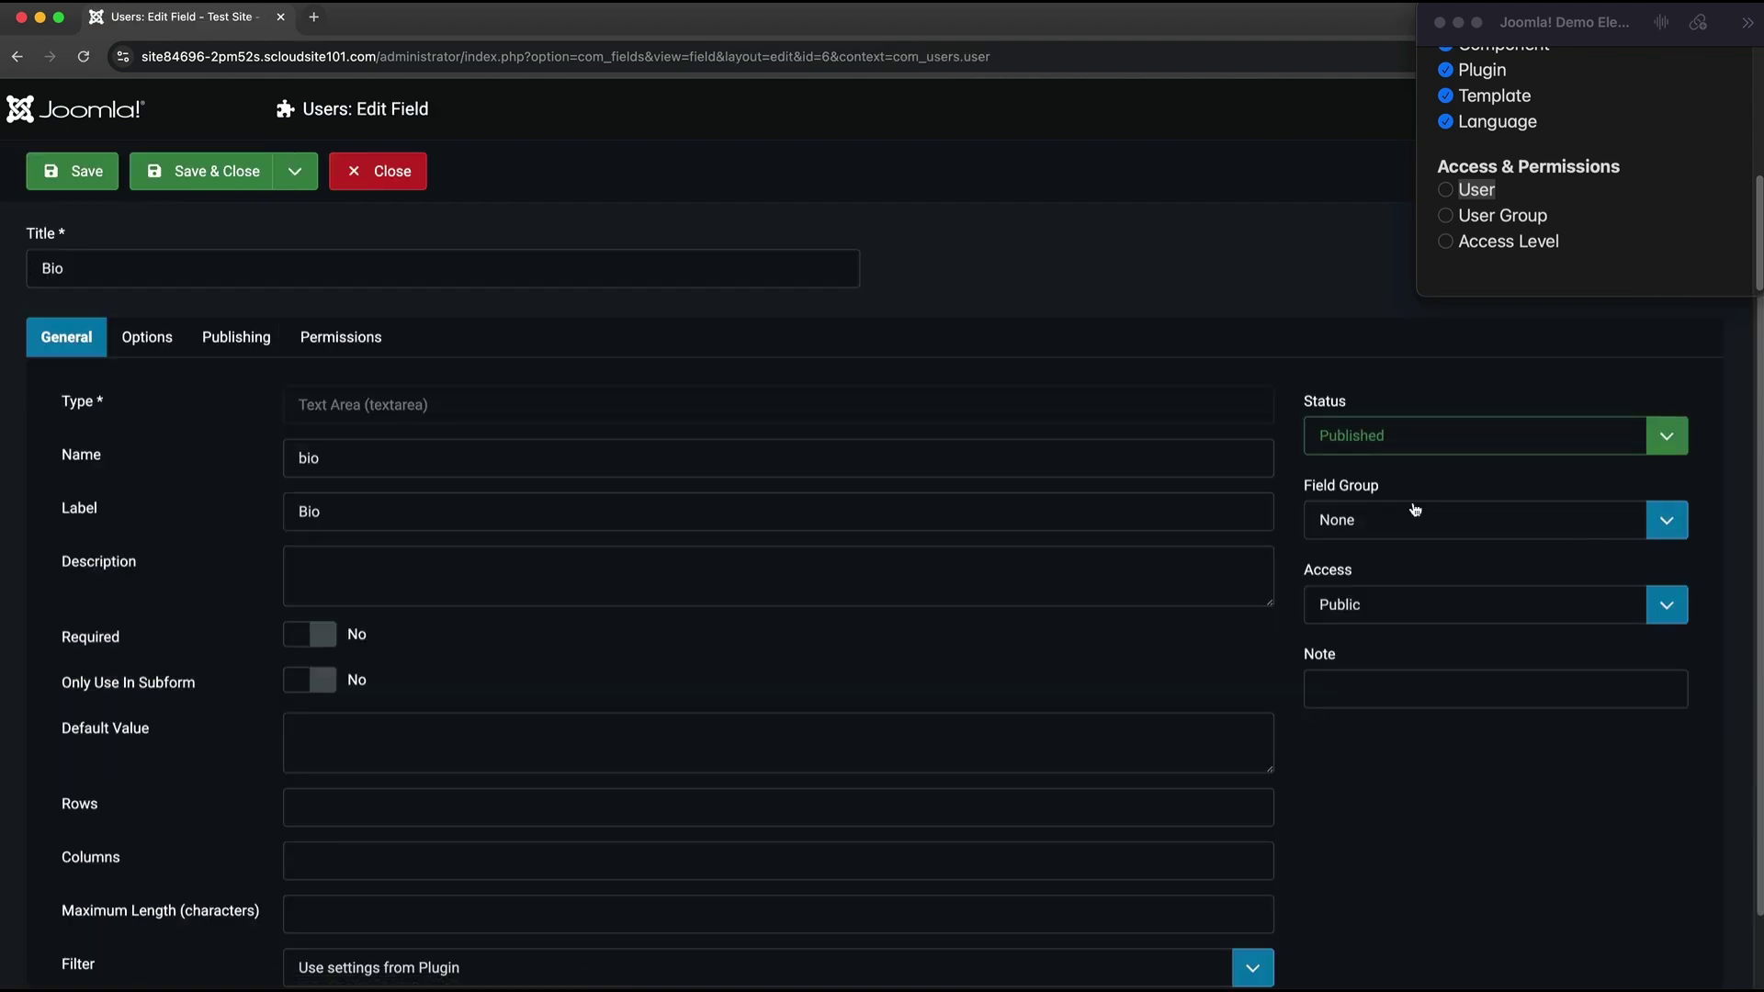
left_click(1415, 510)
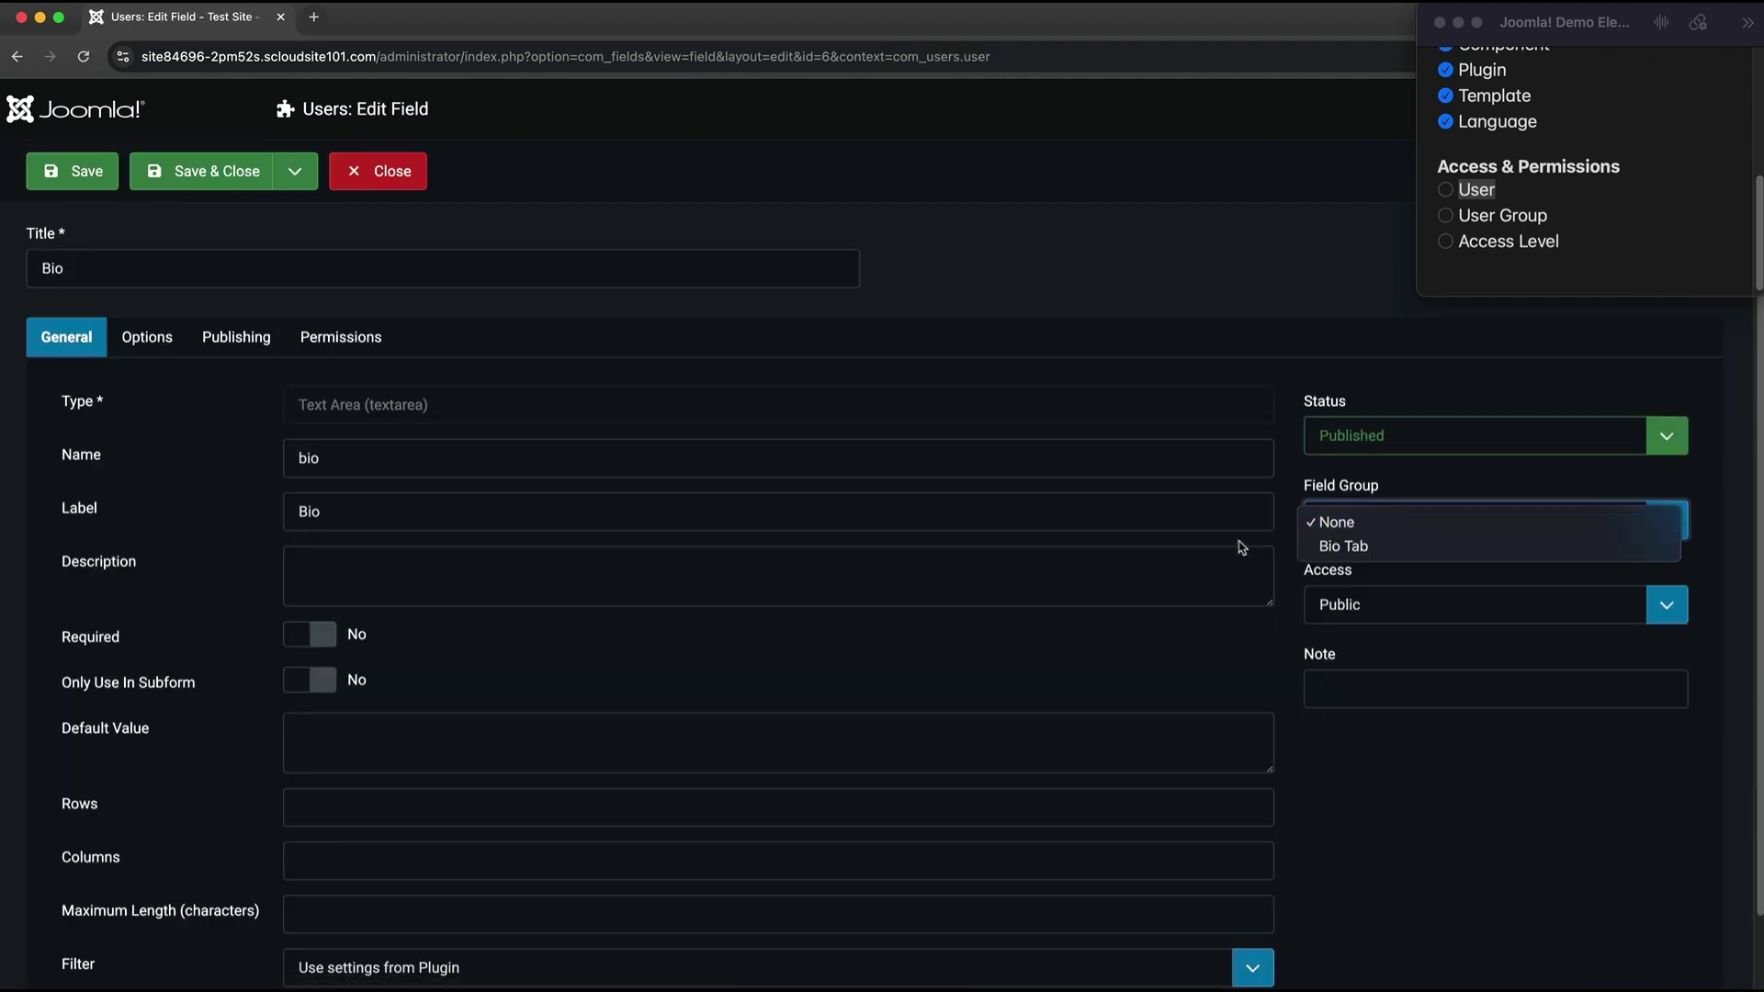
left_click(1350, 548)
left_click(184, 175)
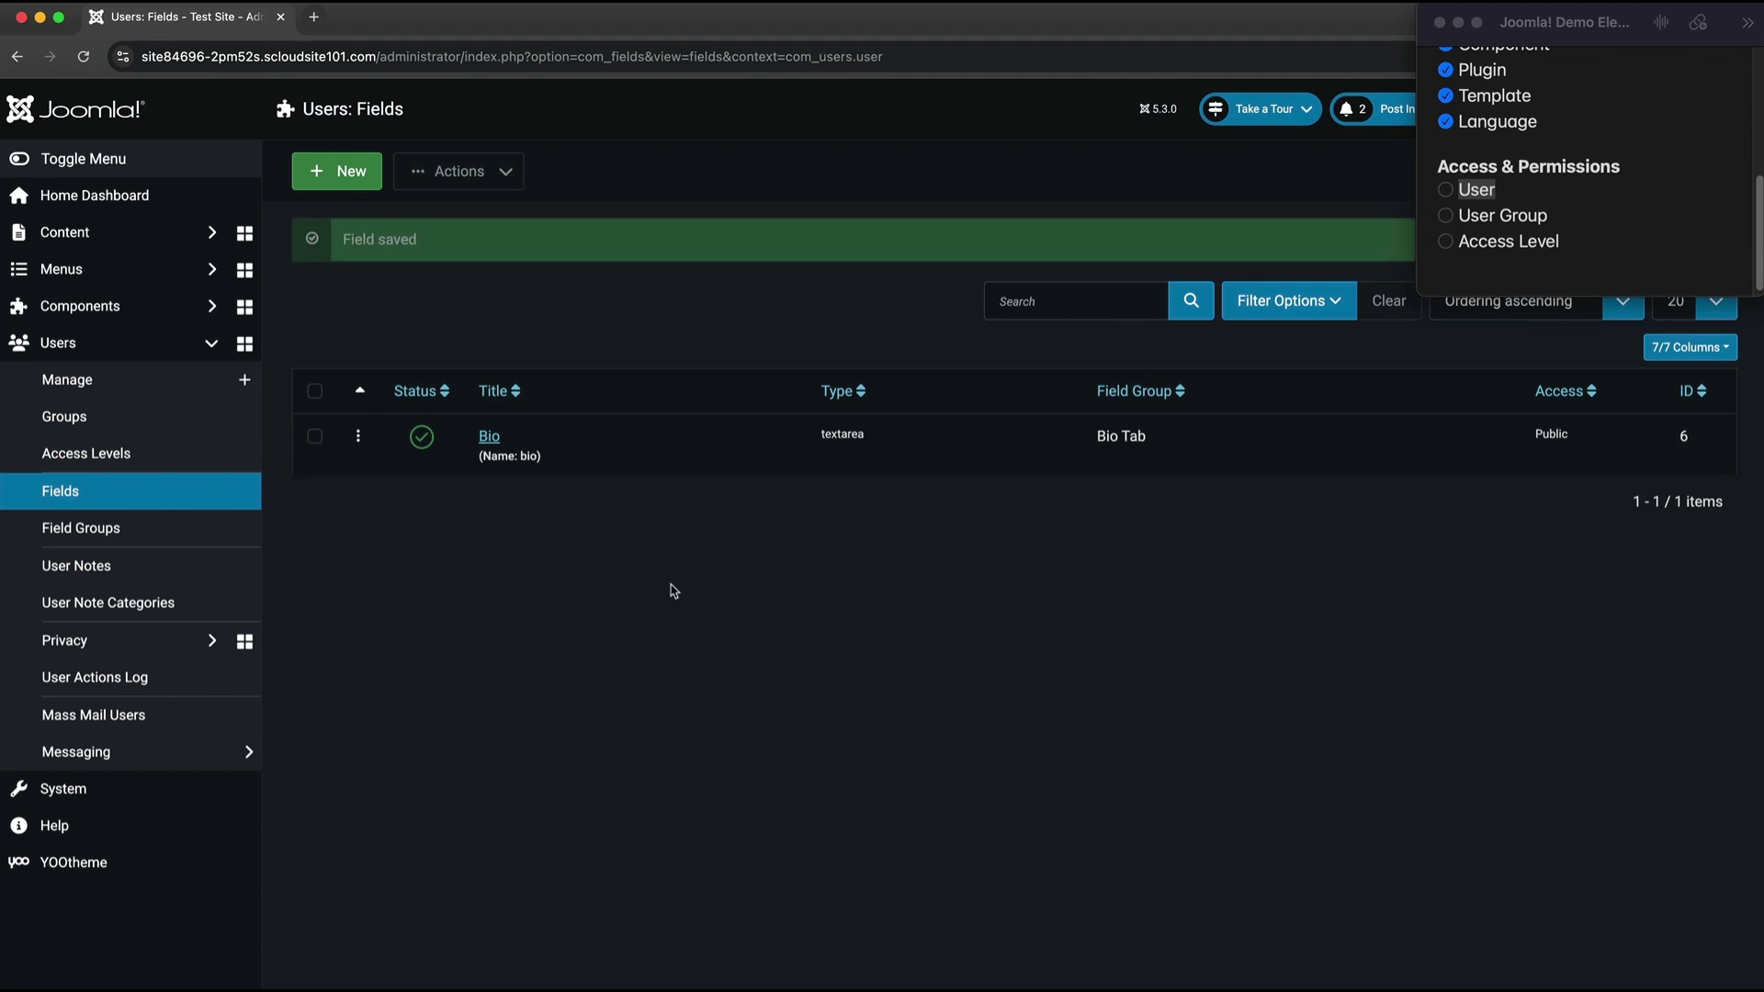
left_click(74, 388)
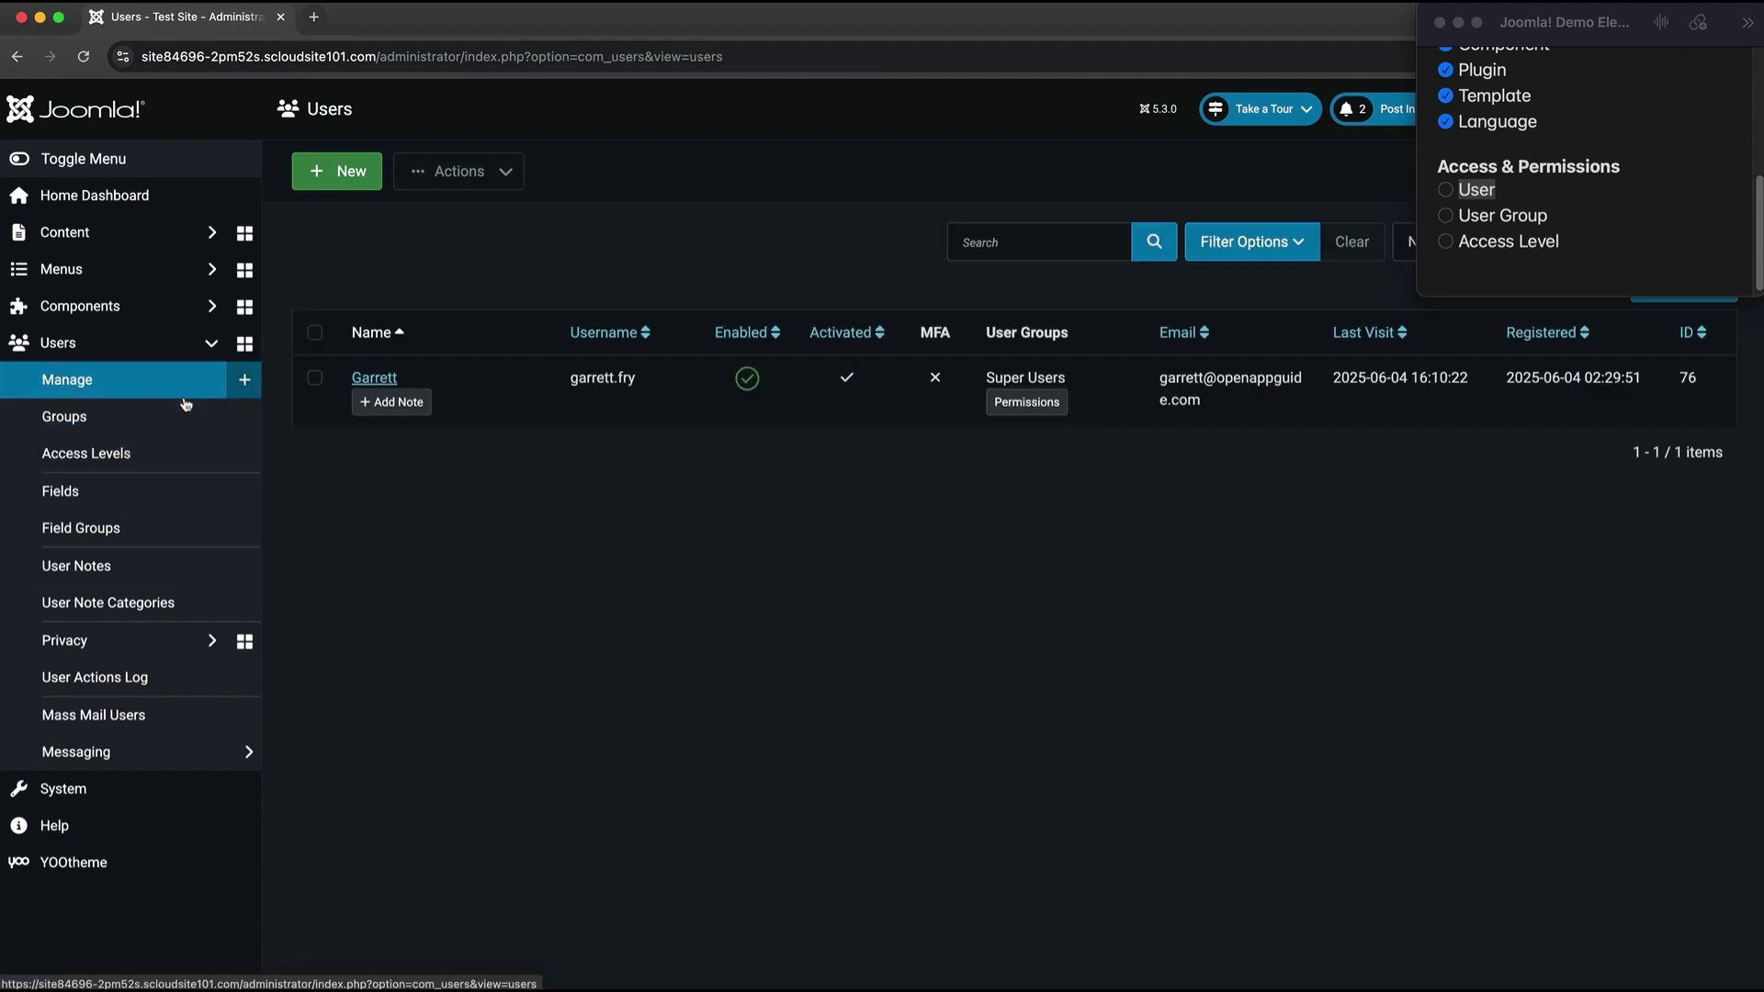
left_click(363, 381)
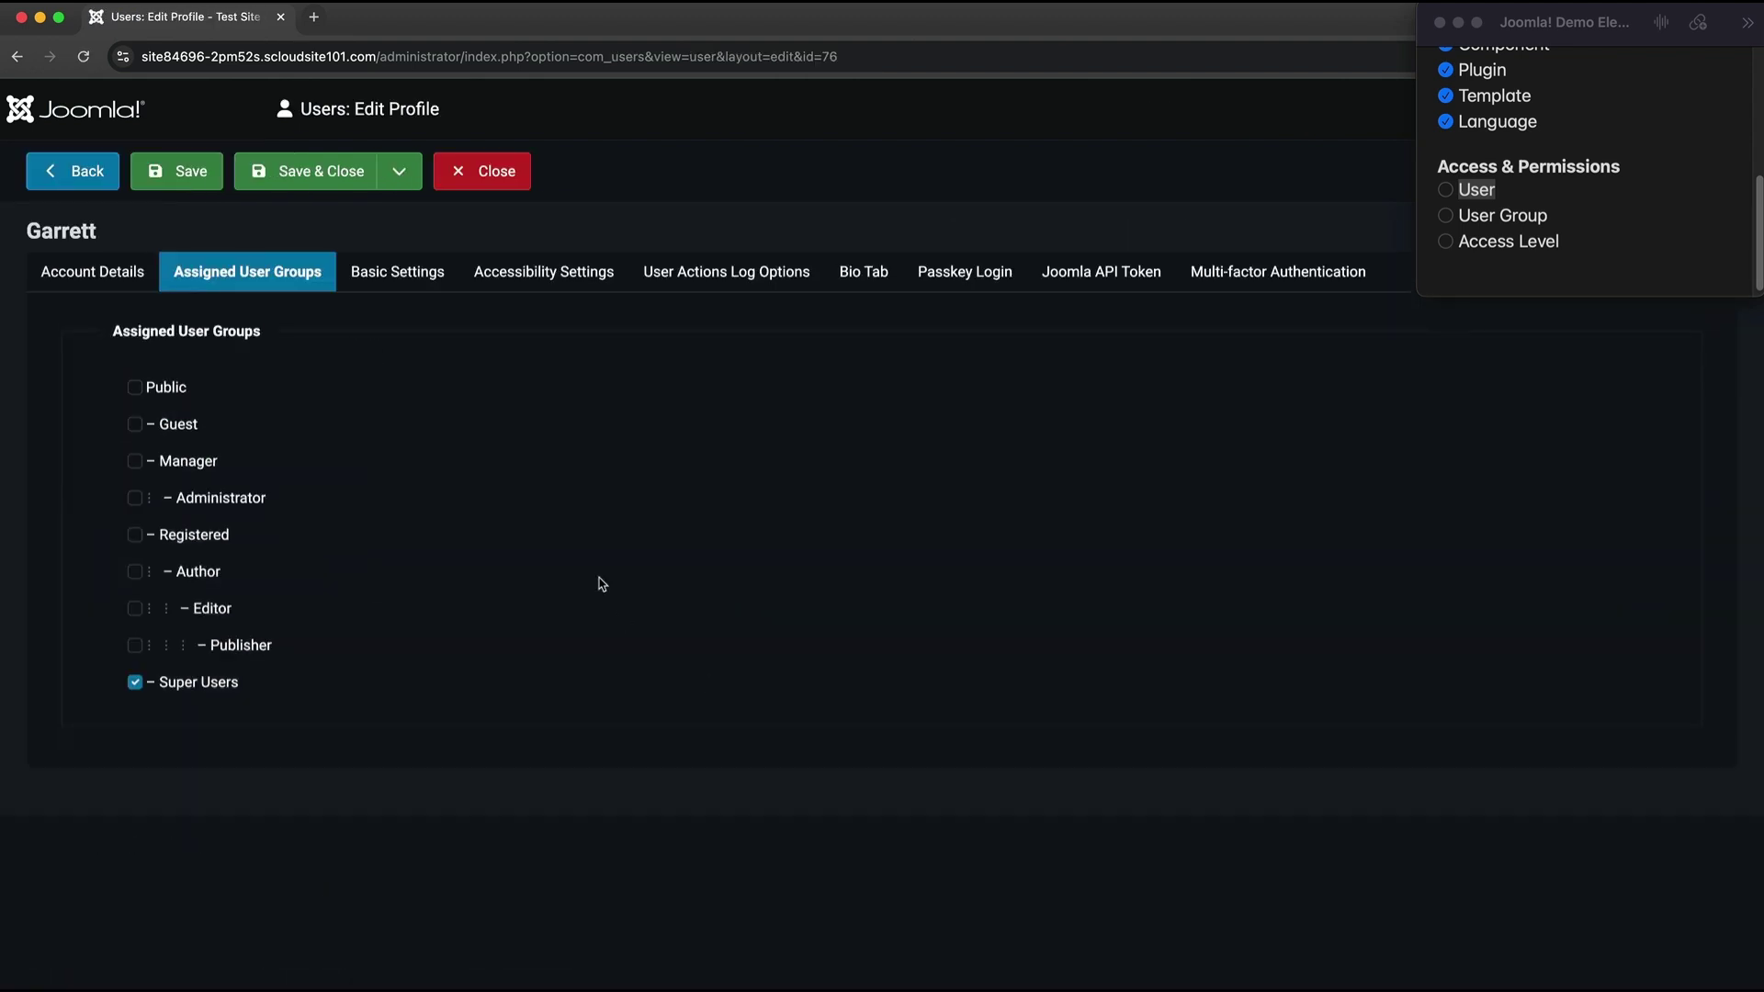
left_click(863, 276)
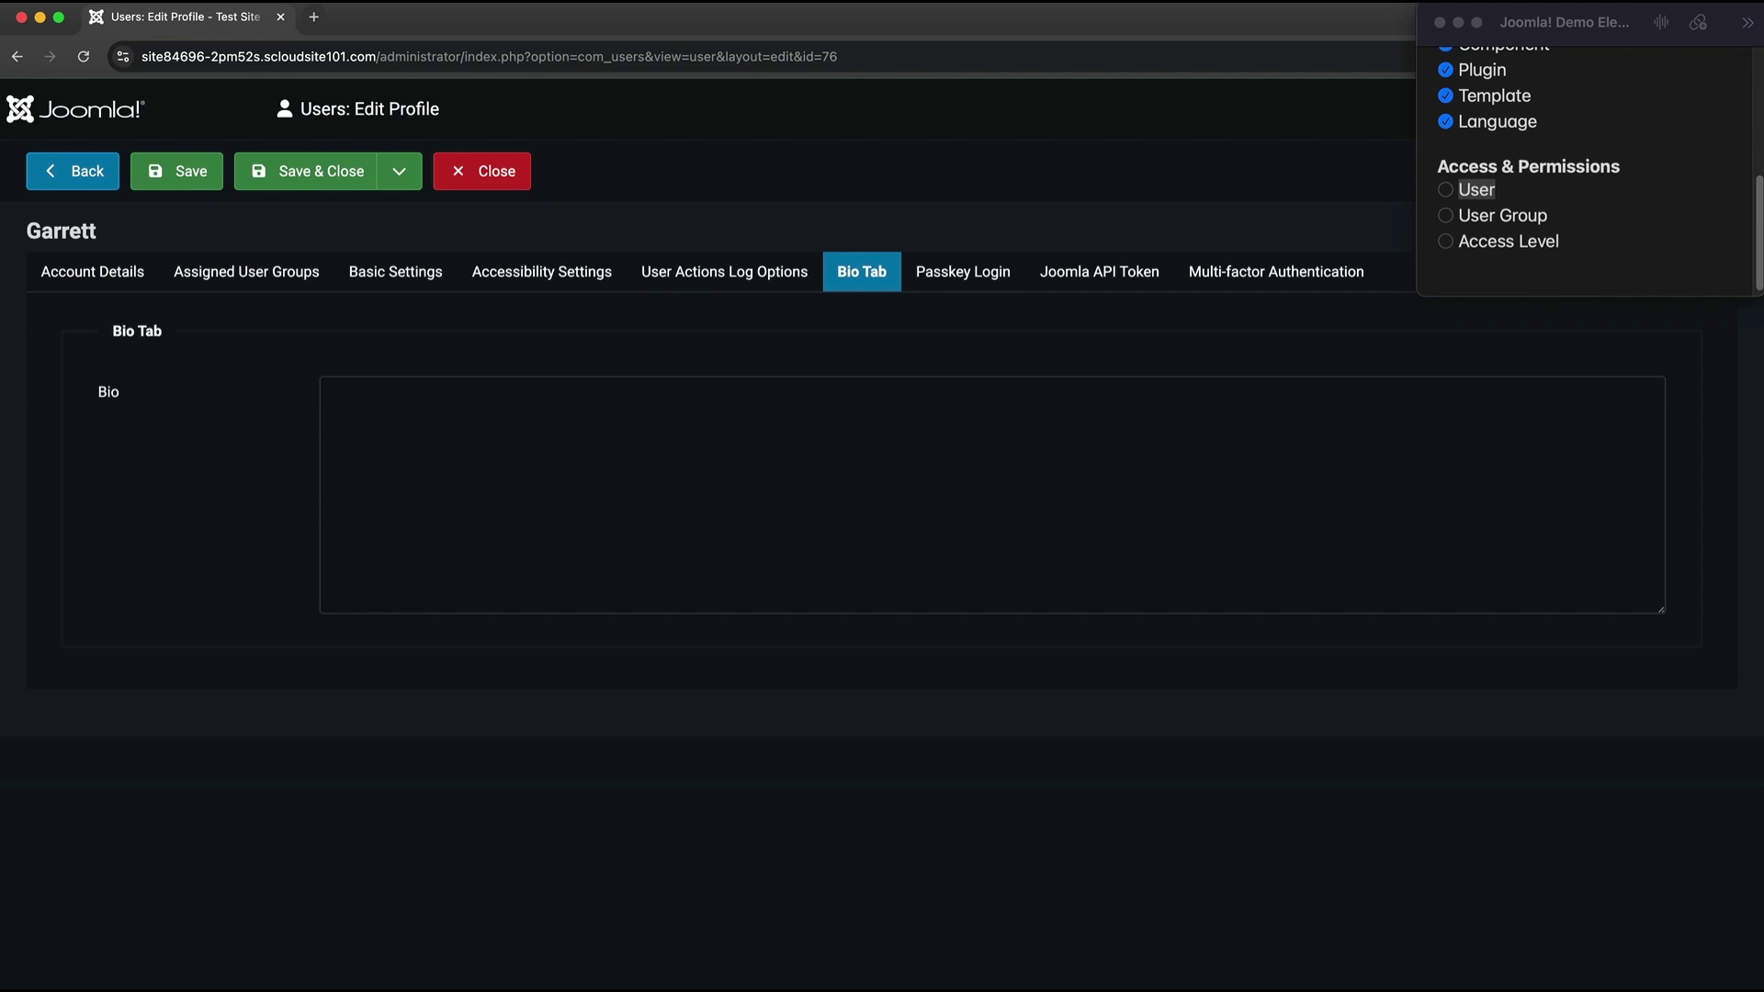
Switch to the demo notes checklist, mark User as done, highlight User Group, and return to the browser.
left_click(1444, 192)
left_click(1445, 189)
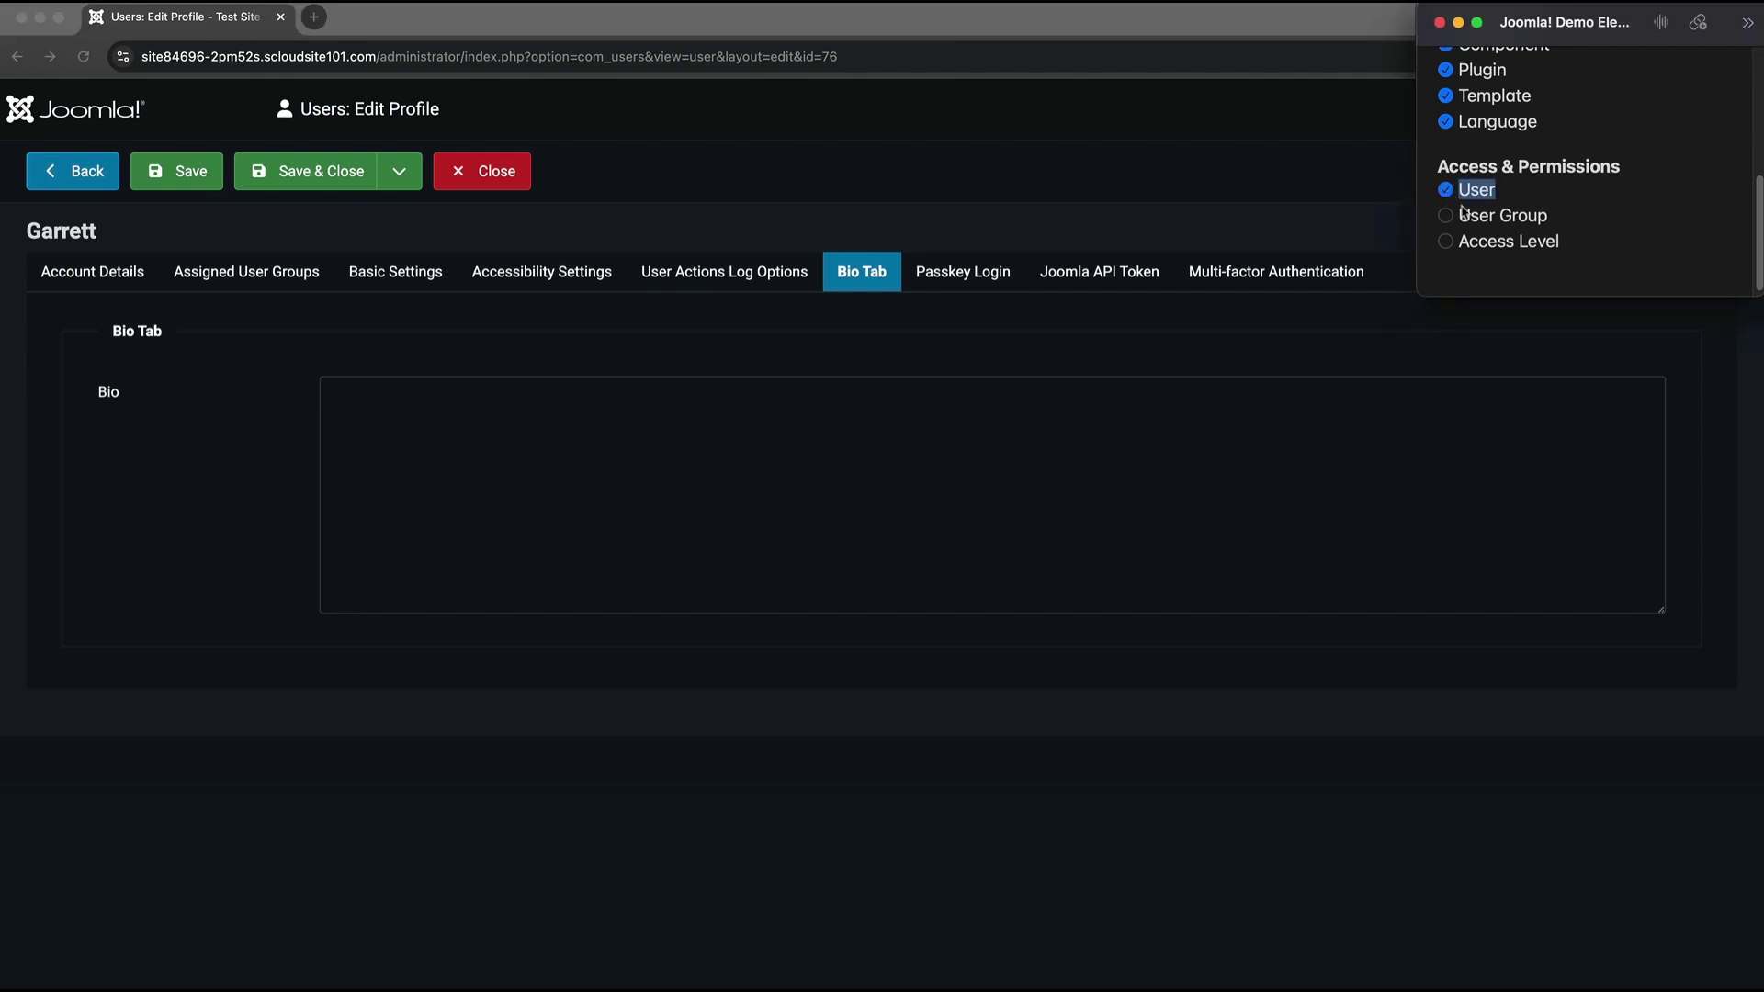
left_click_drag(1548, 215, 1467, 212)
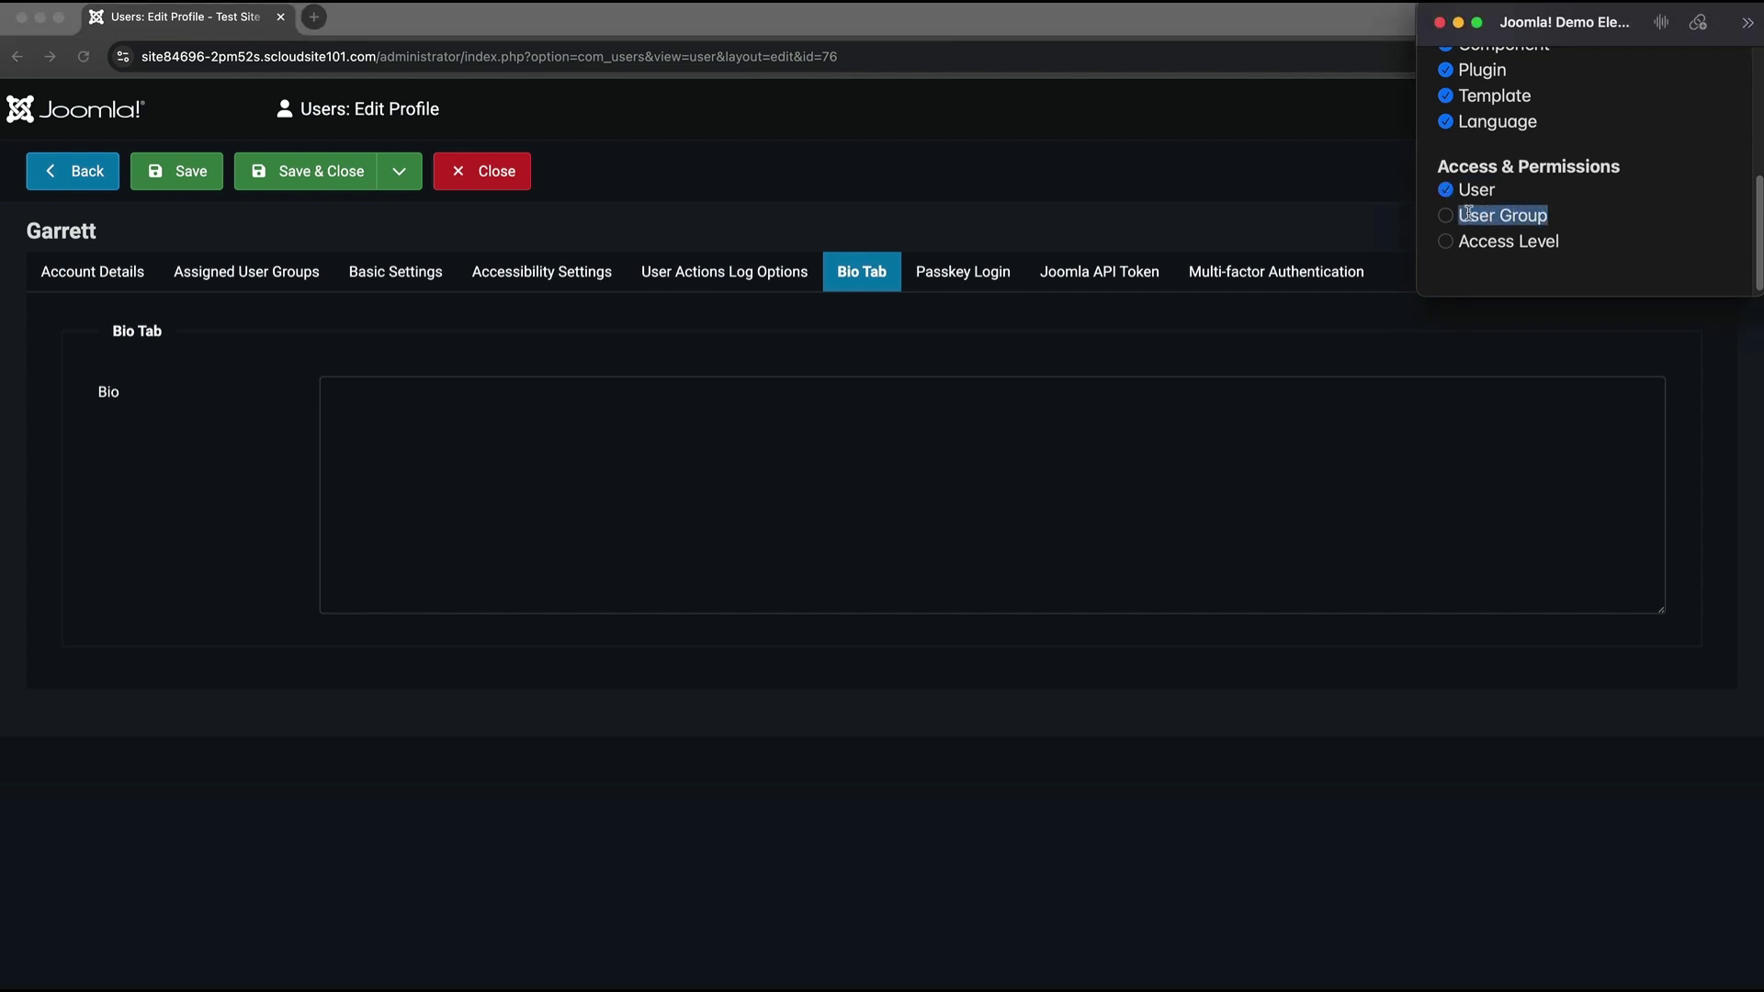
key("super+Tab")
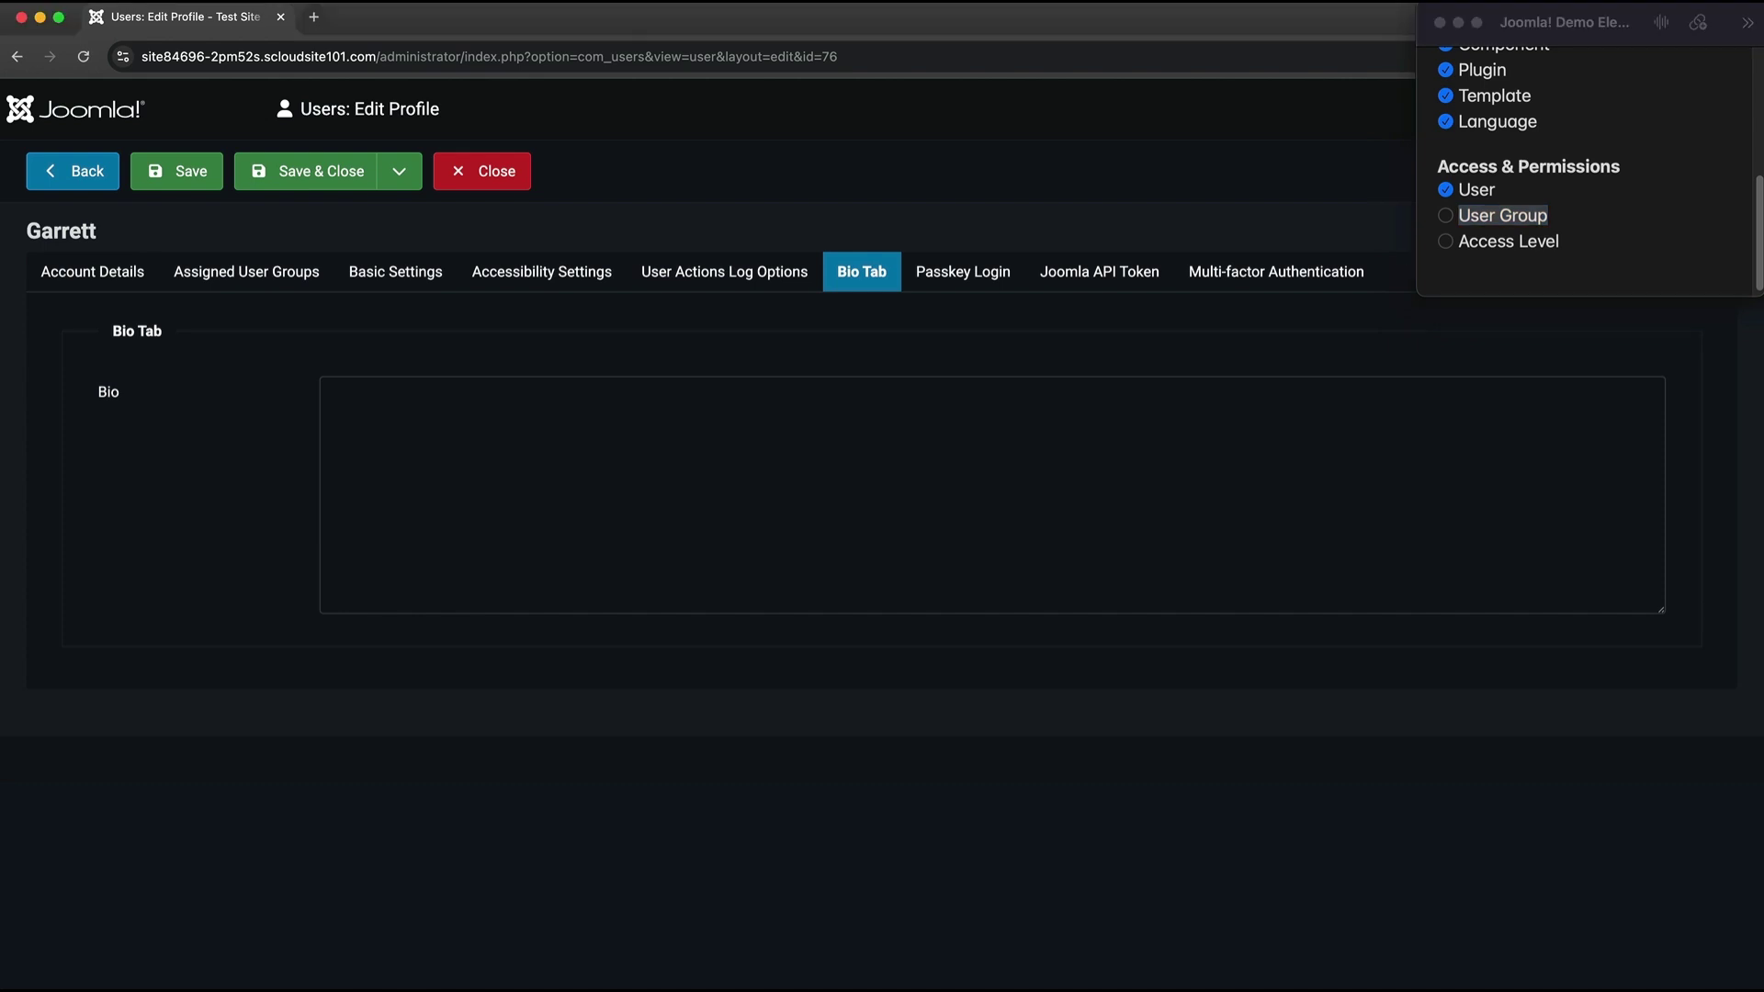
View the profile's assigned user groups, highlight the Registered group, and close the profile.
left_click(216, 282)
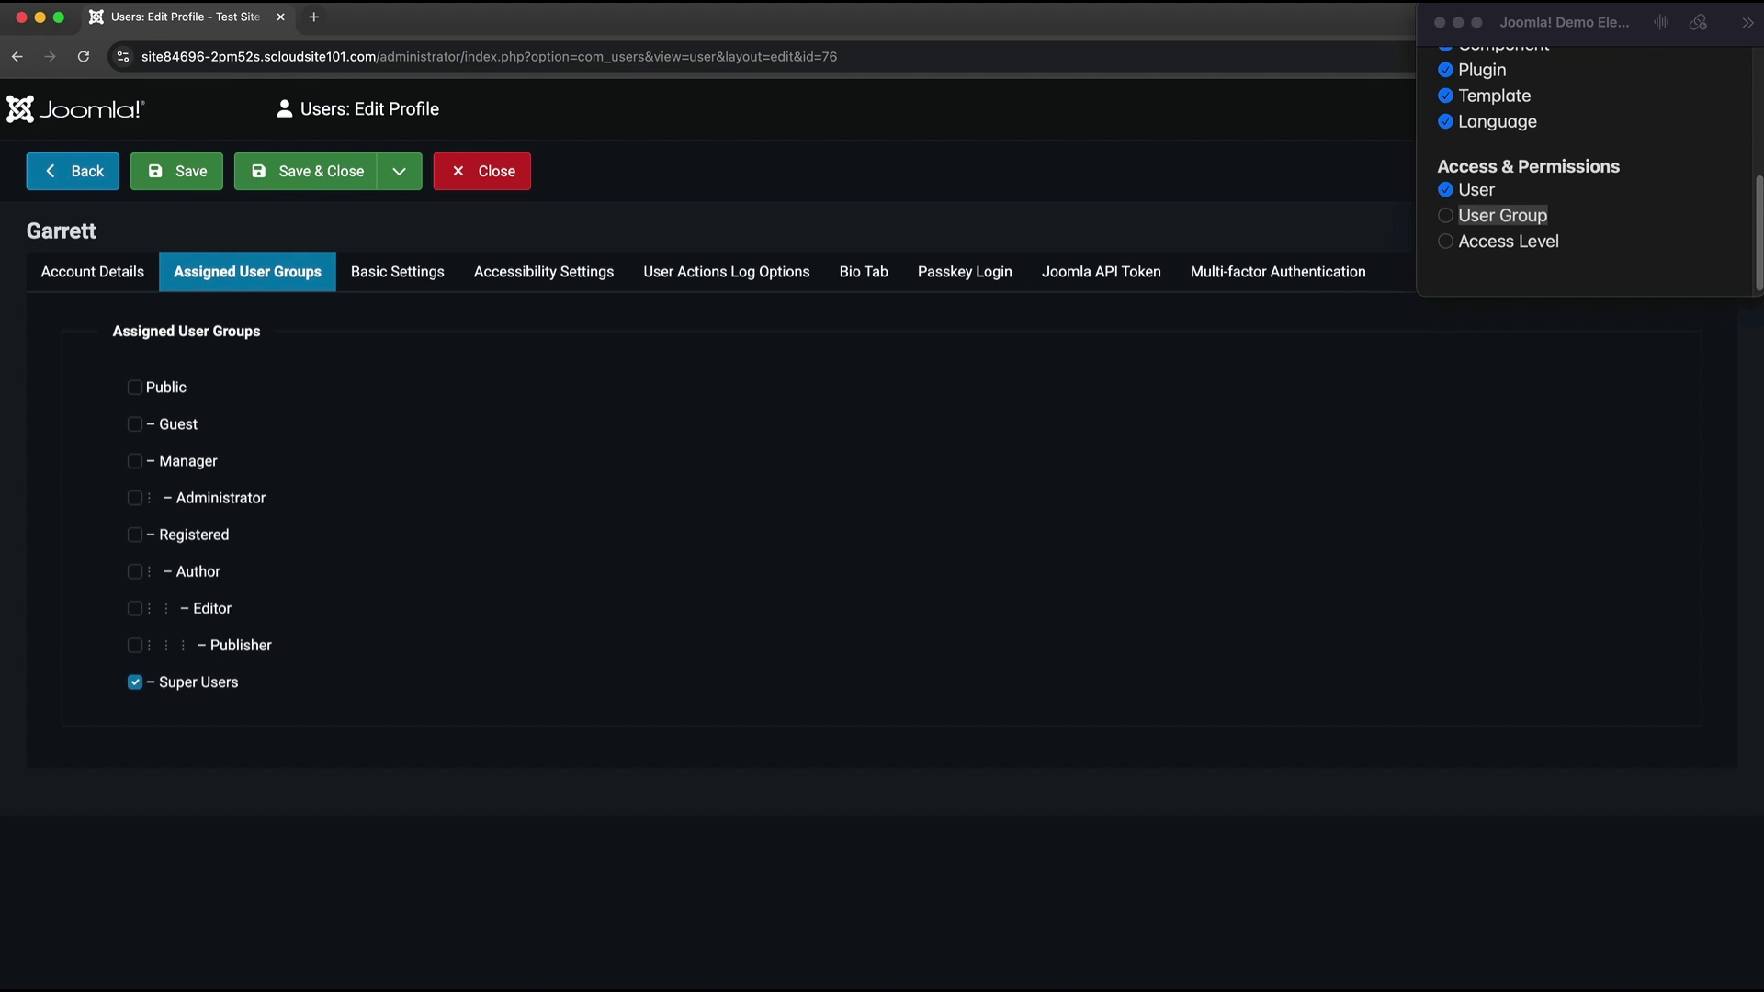
left_click_drag(255, 543, 147, 540)
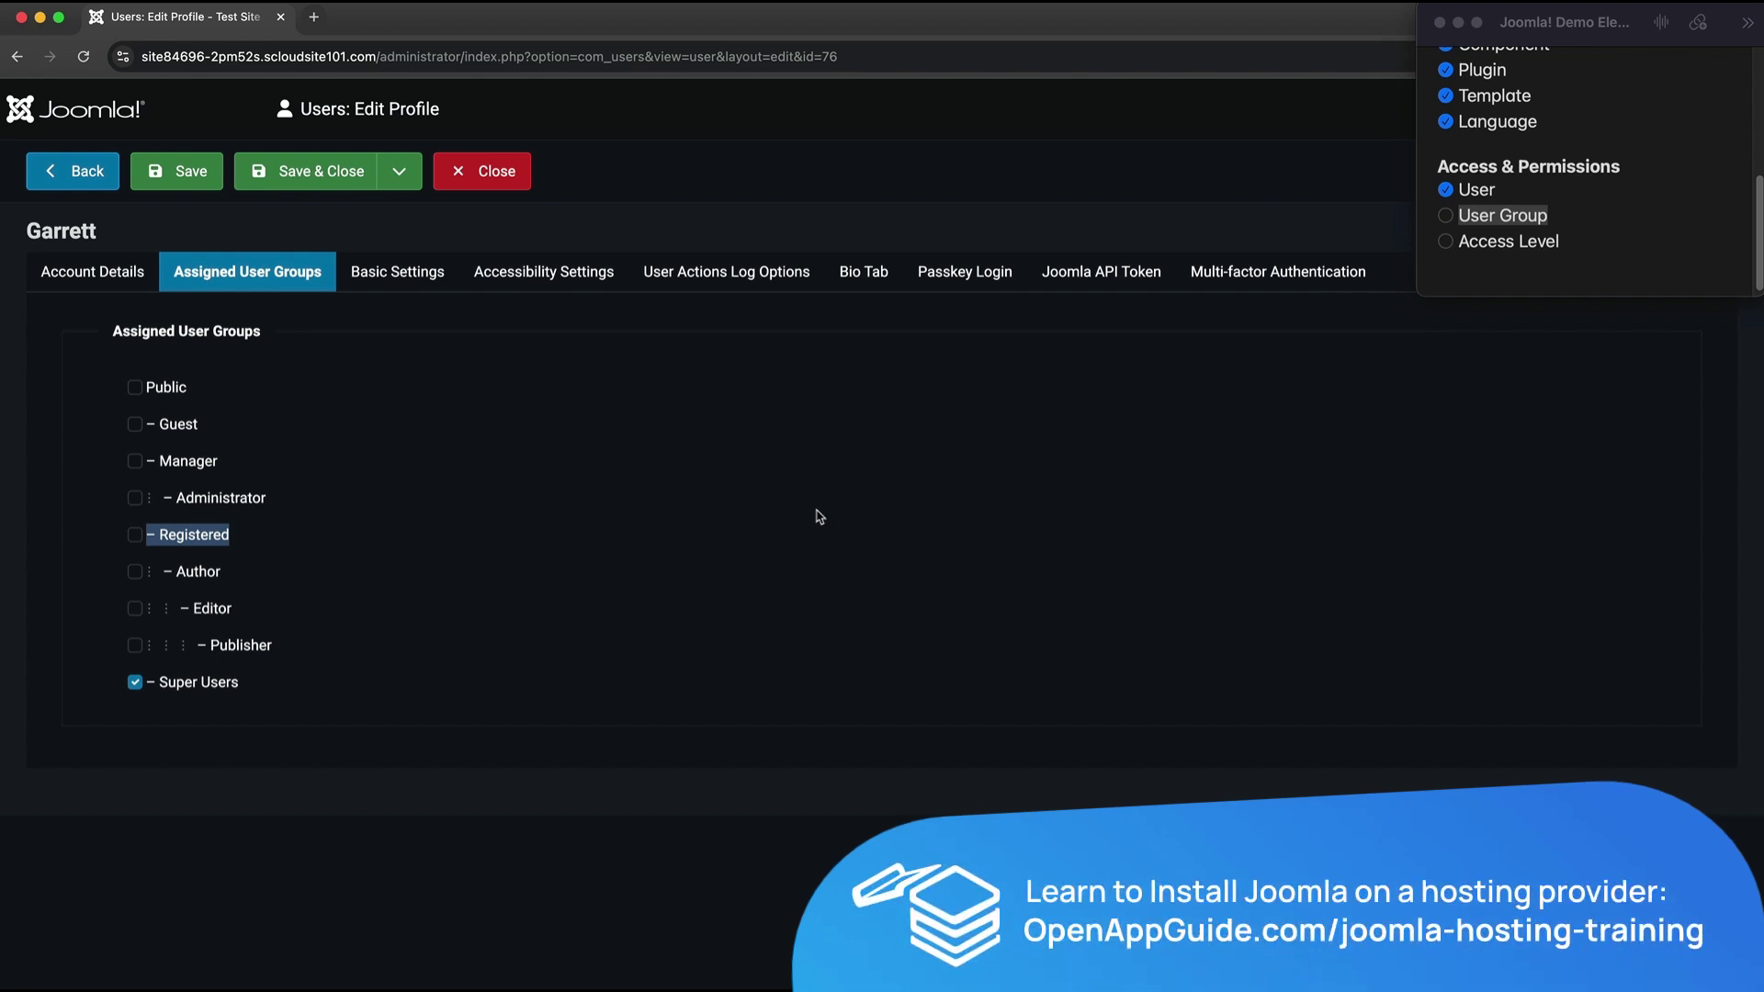
left_click(497, 172)
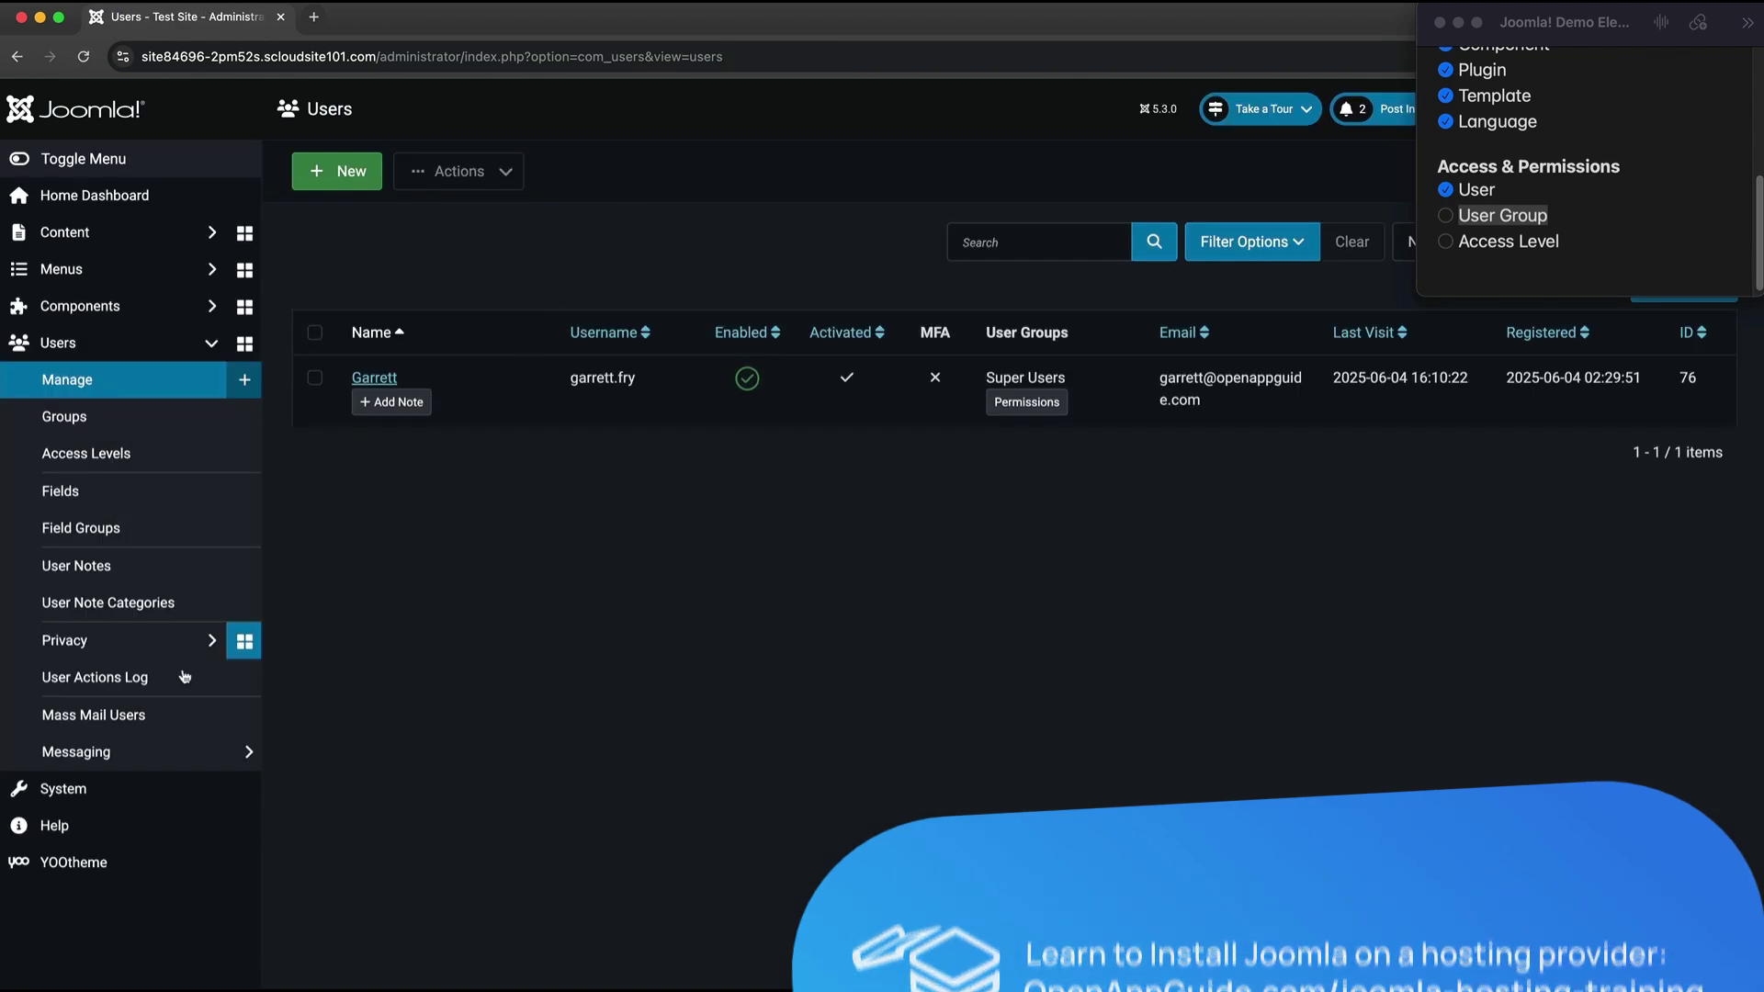
Open the permissions of the Users component in the Global Configuration.
left_click(124, 792)
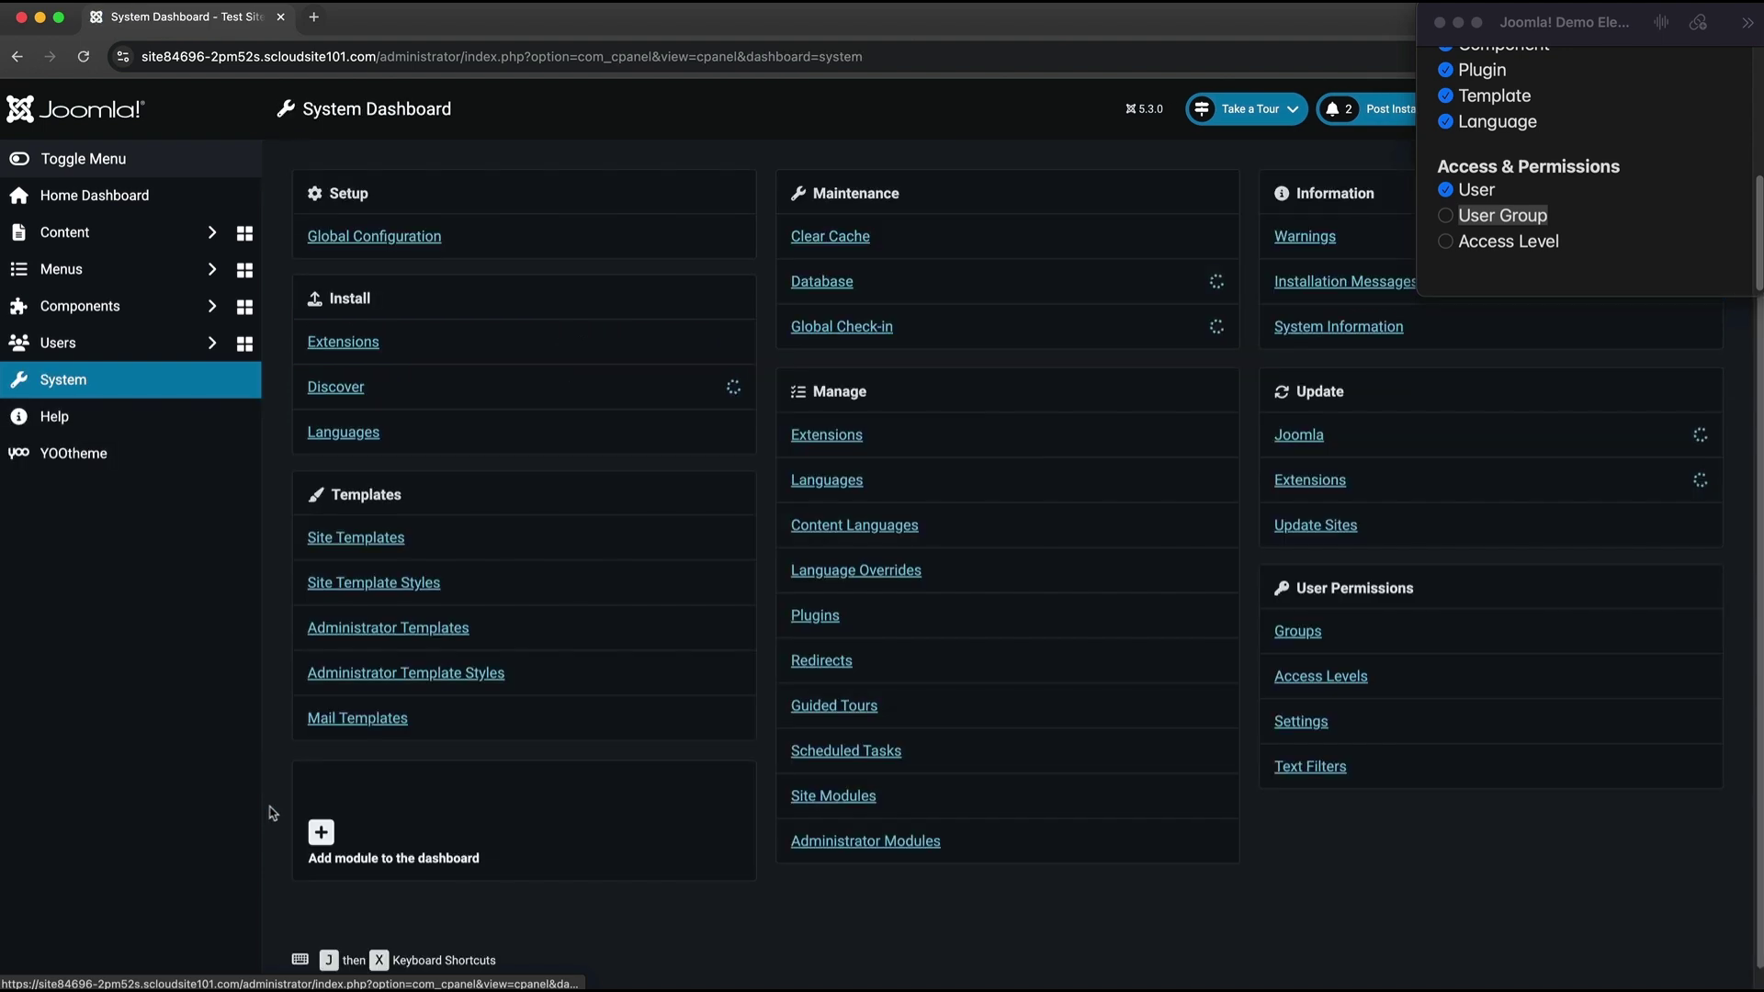
left_click(372, 236)
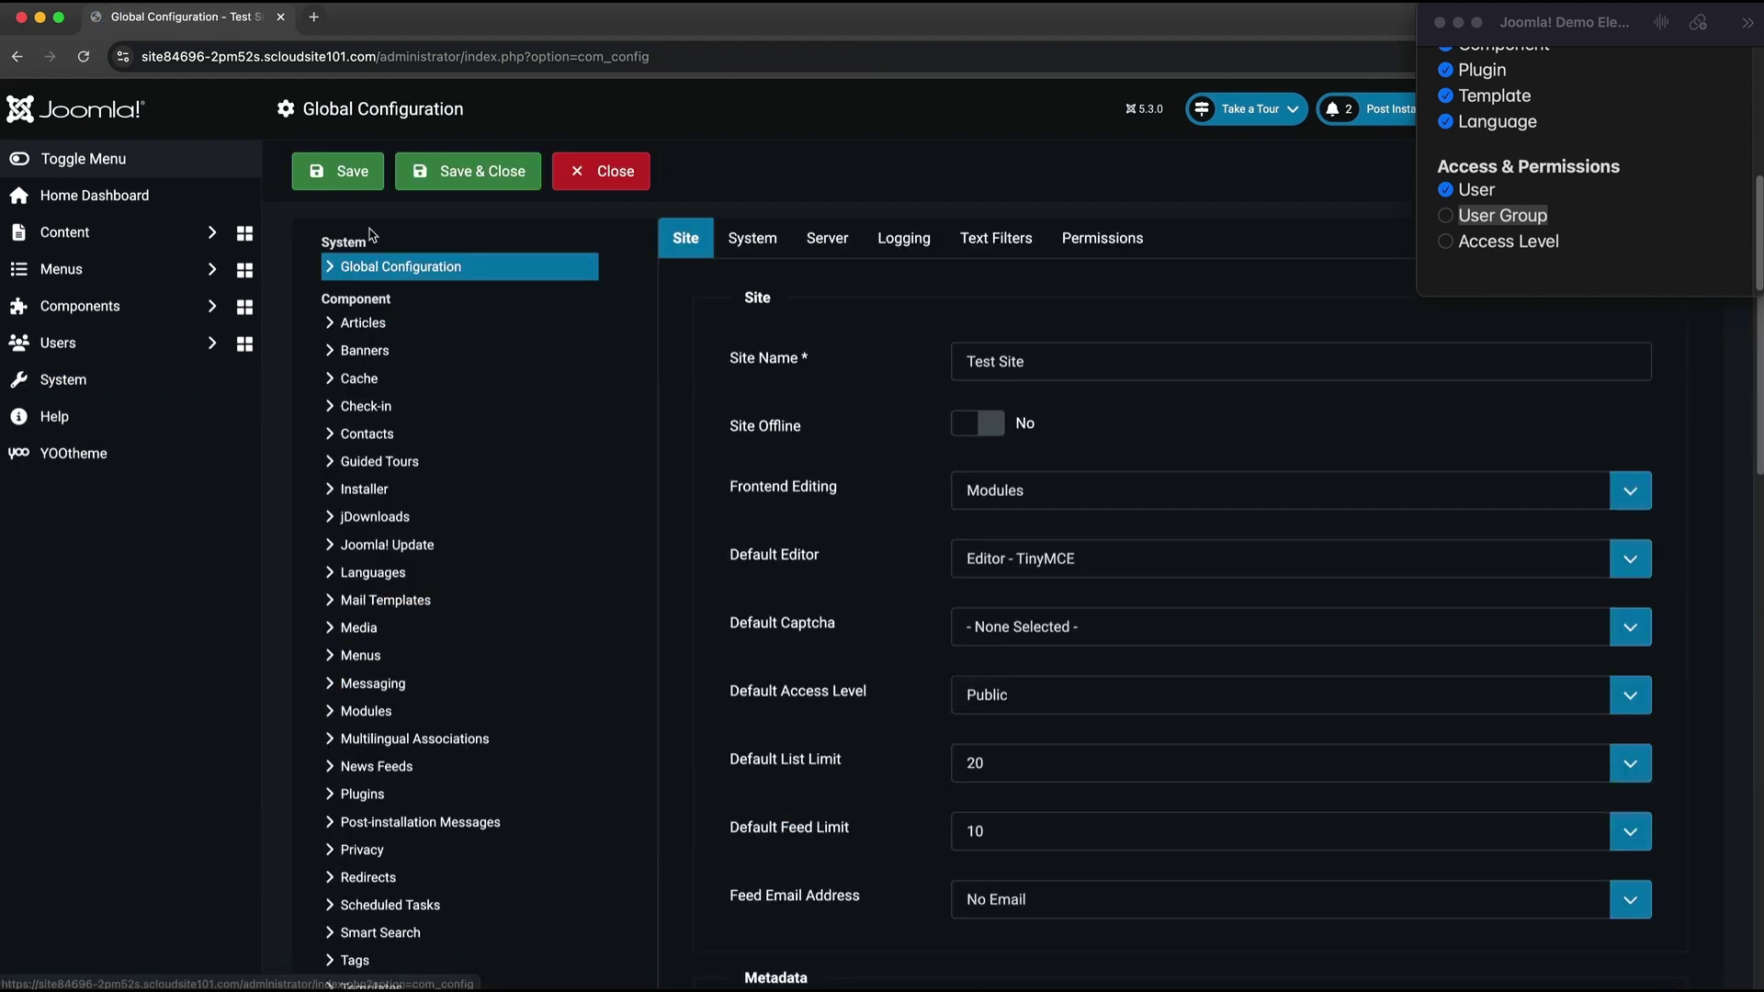
scroll(431, 597, "down", 2)
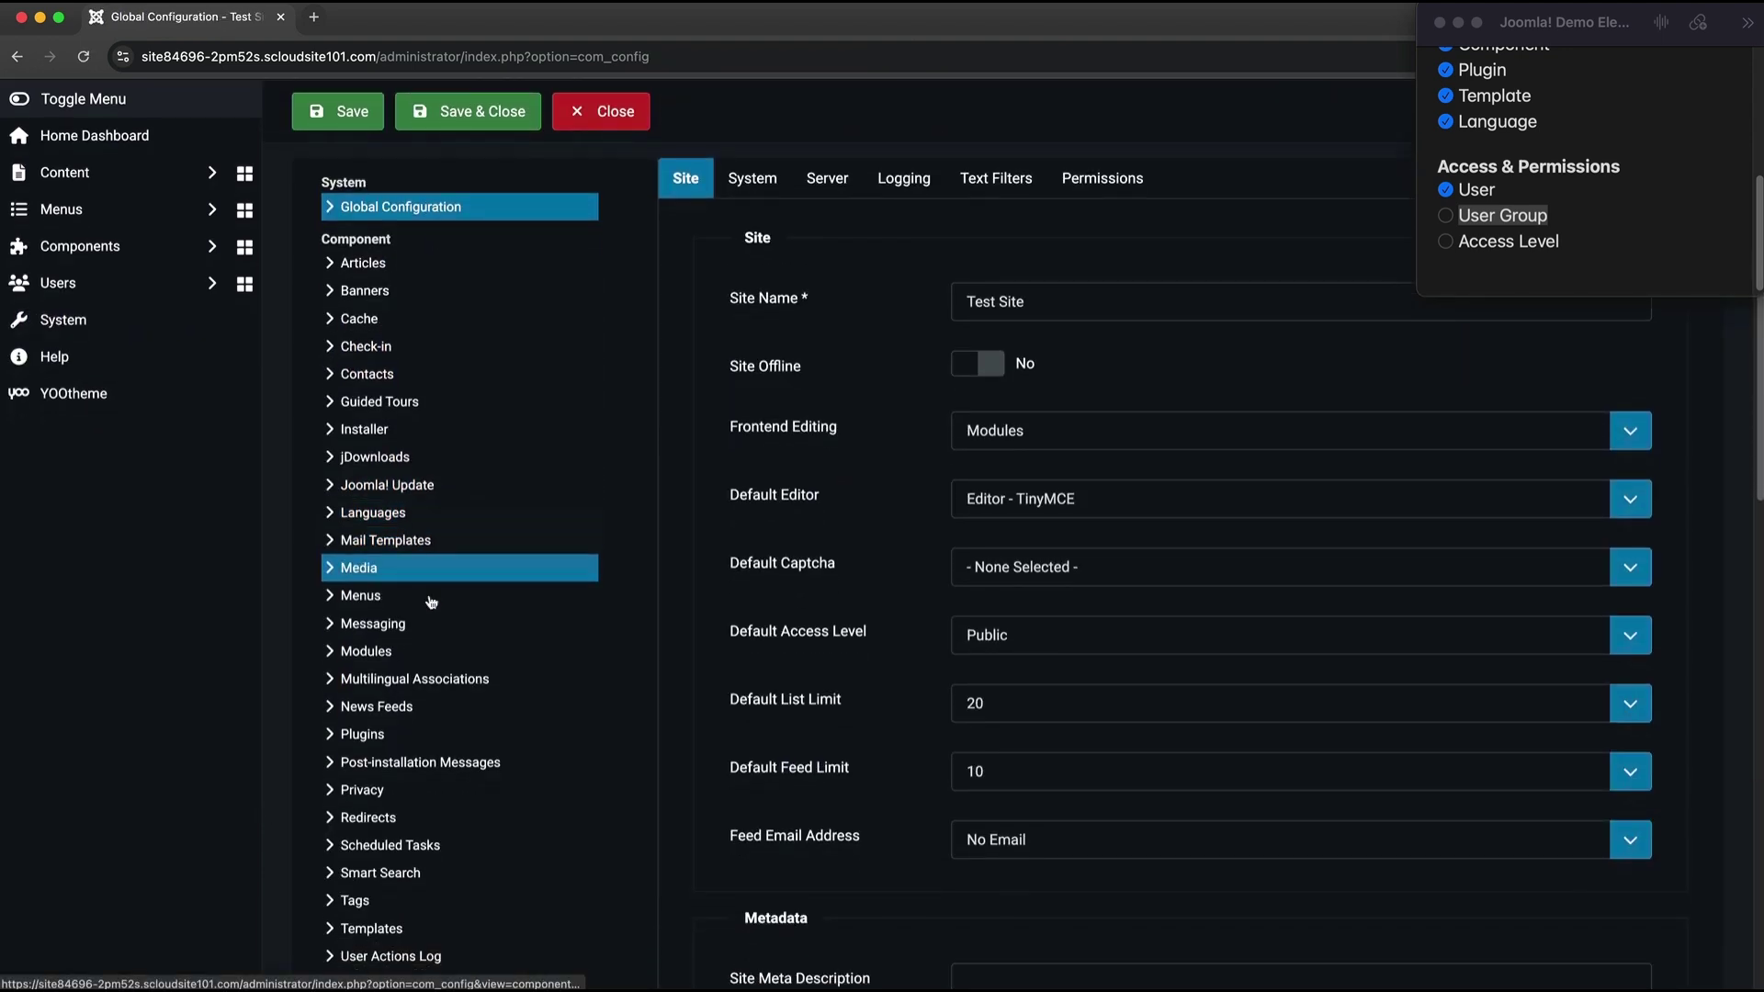
scroll(414, 643, "down", 3)
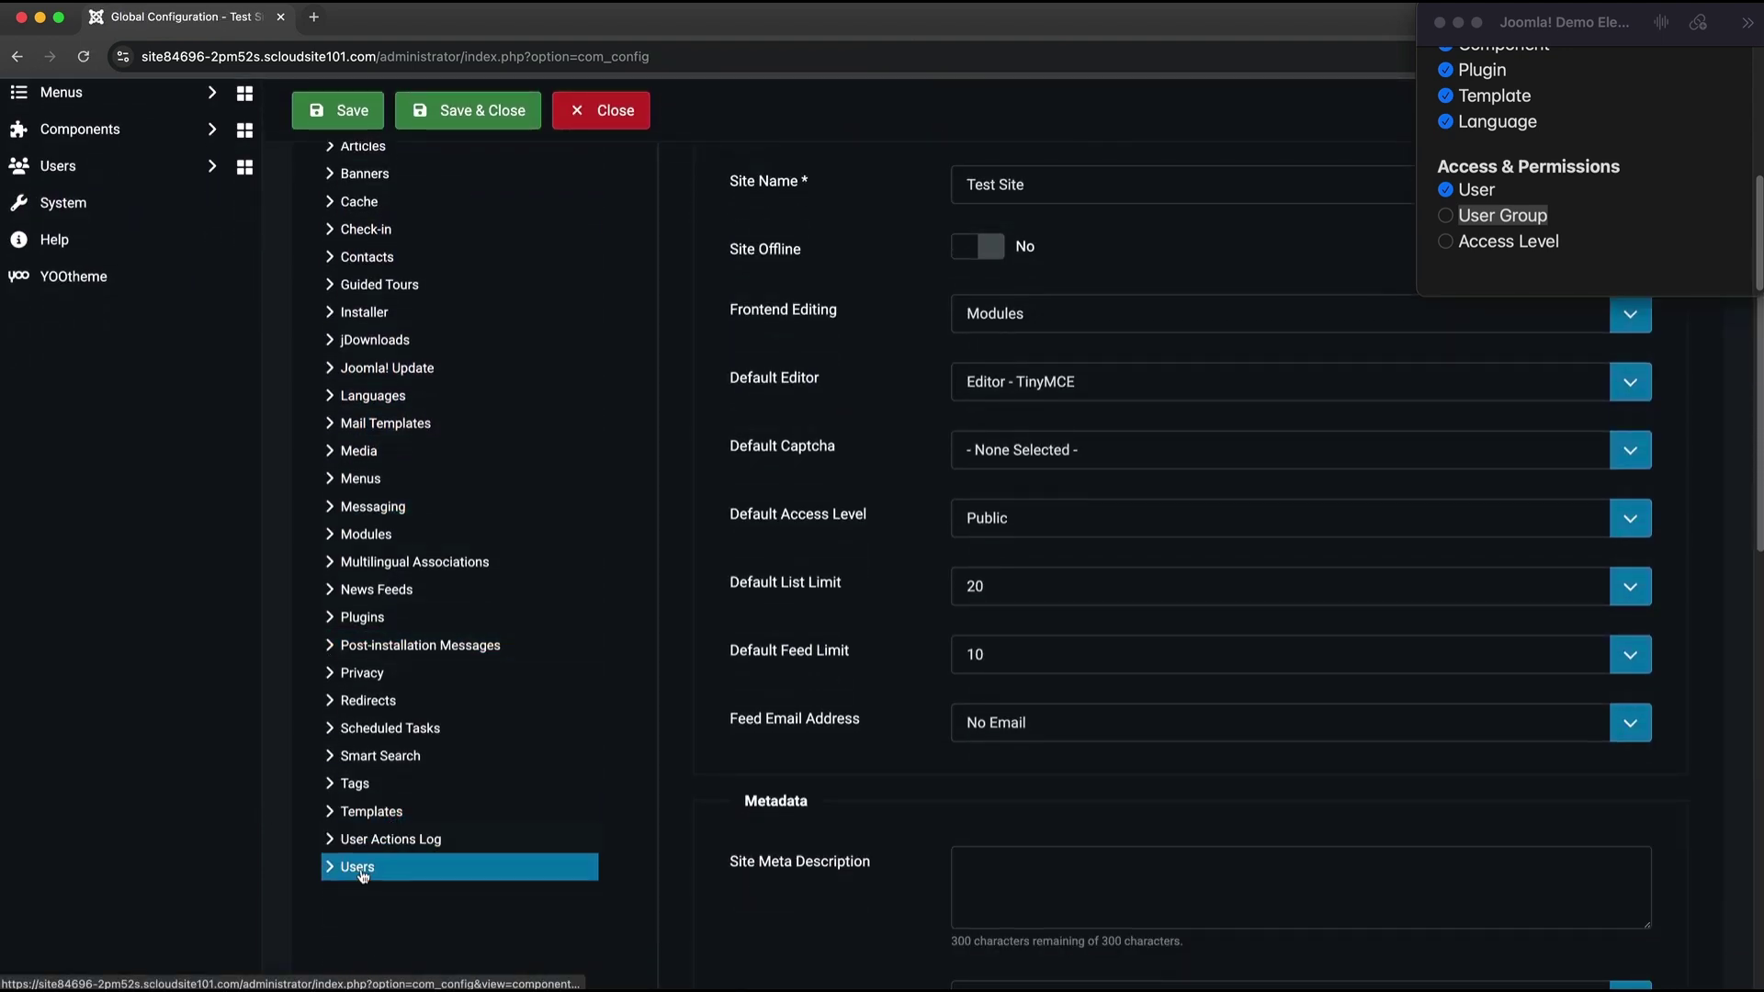
left_click(357, 867)
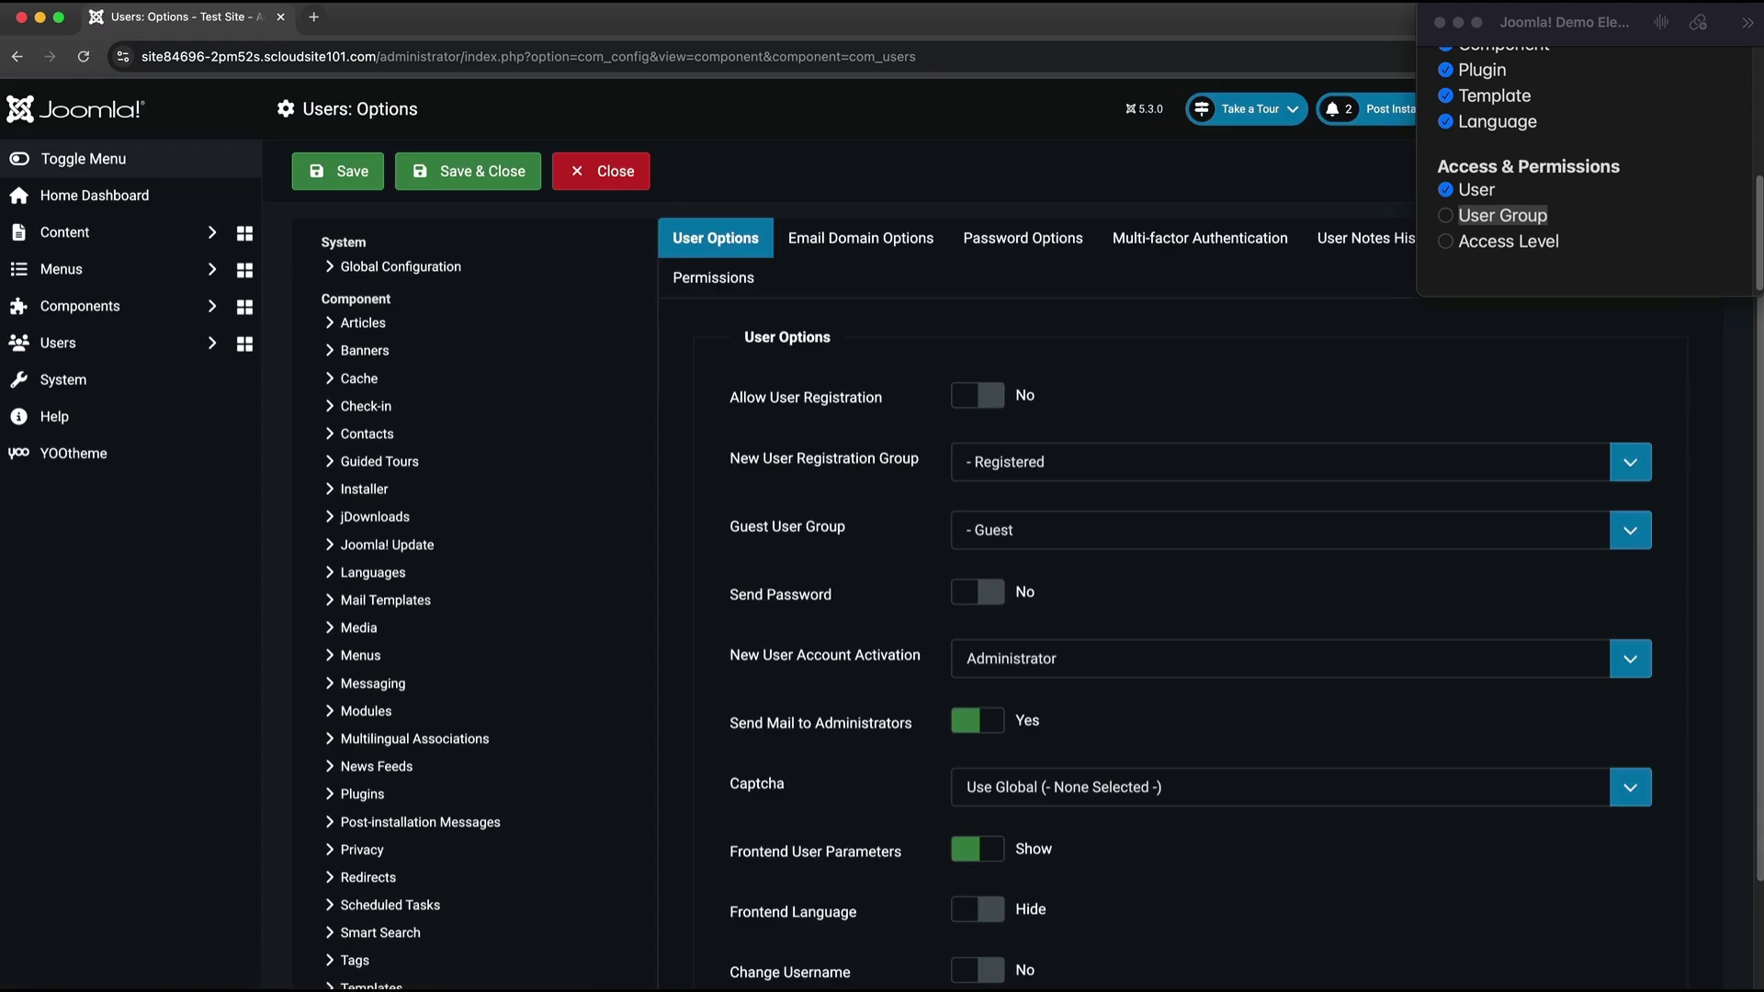
left_click(720, 292)
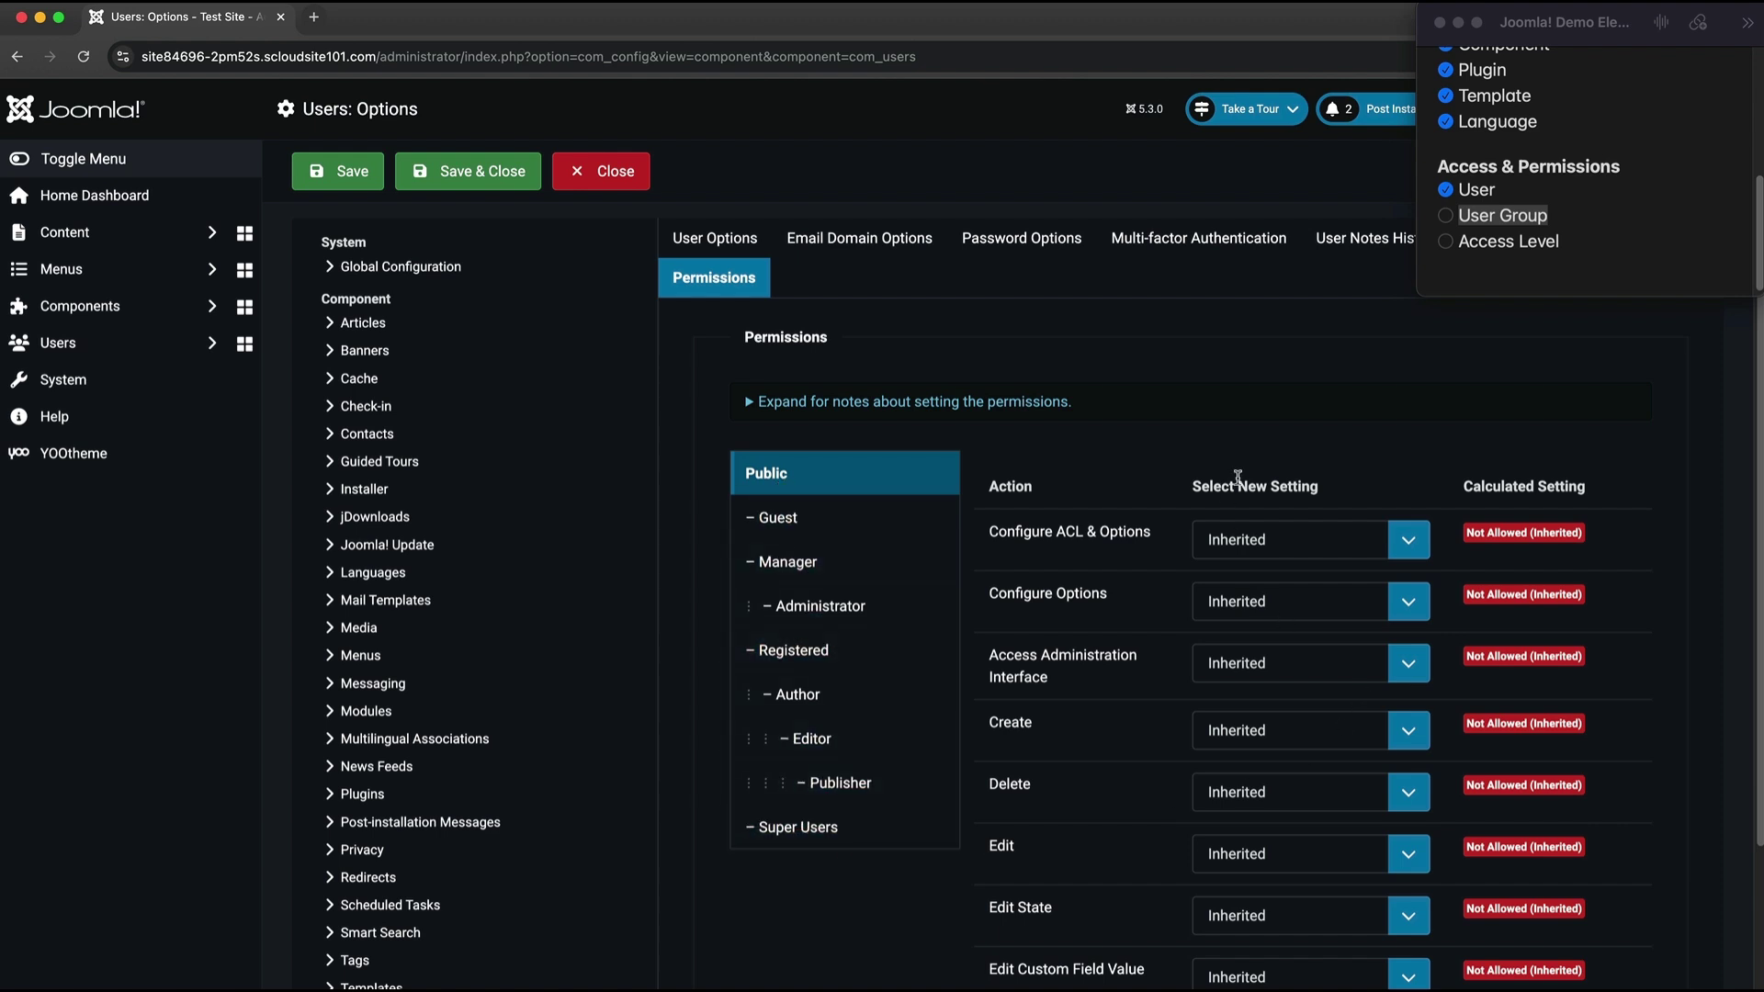
View the Users component permissions for the Public, Manager, Administrator, and Super Users groups.
scroll(1155, 495, "down", 1)
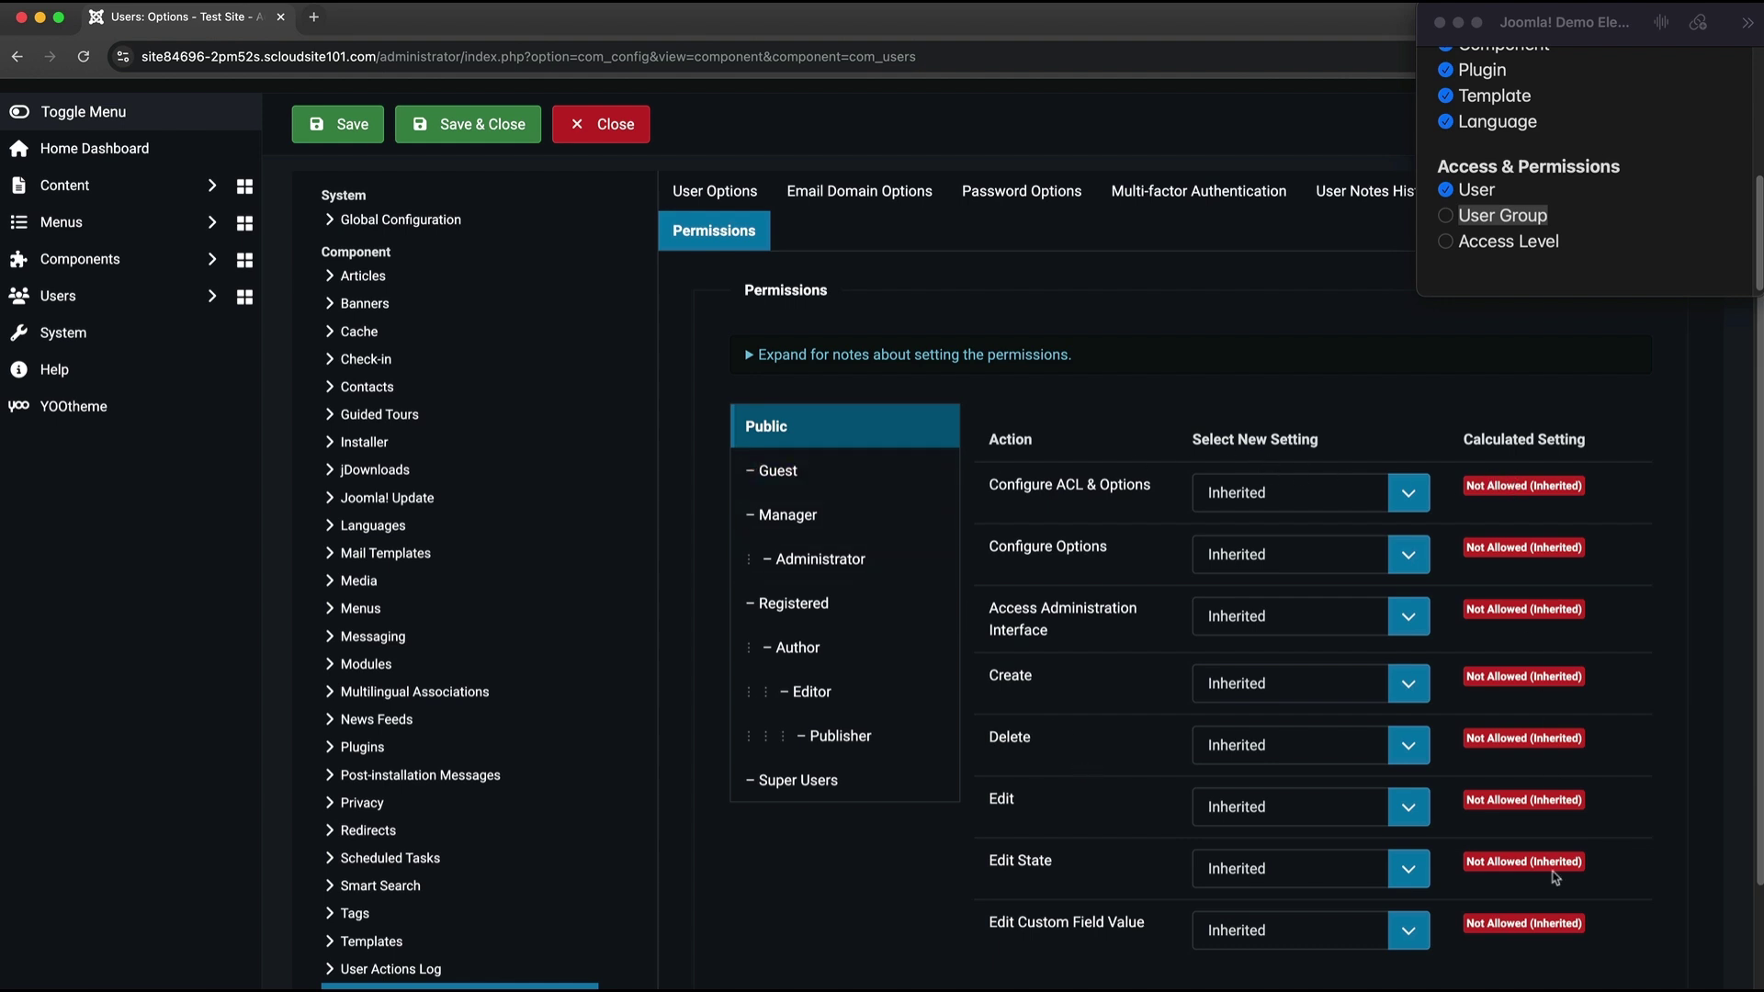
left_click(815, 528)
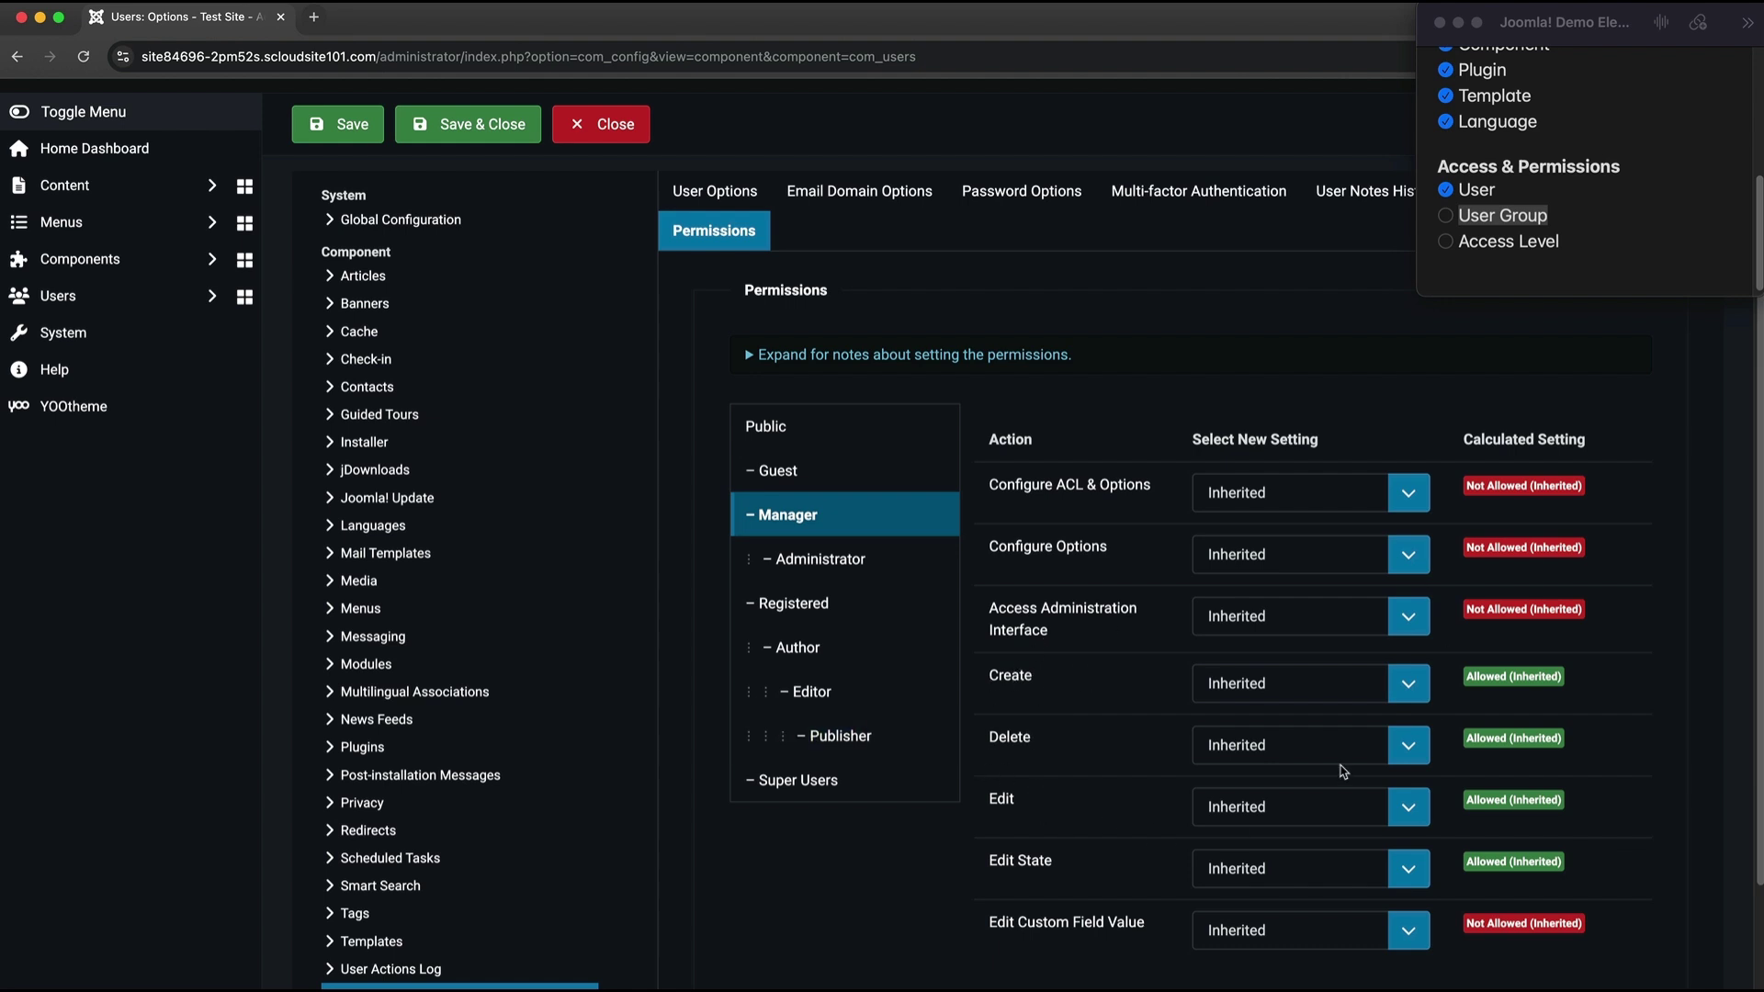
left_click(839, 574)
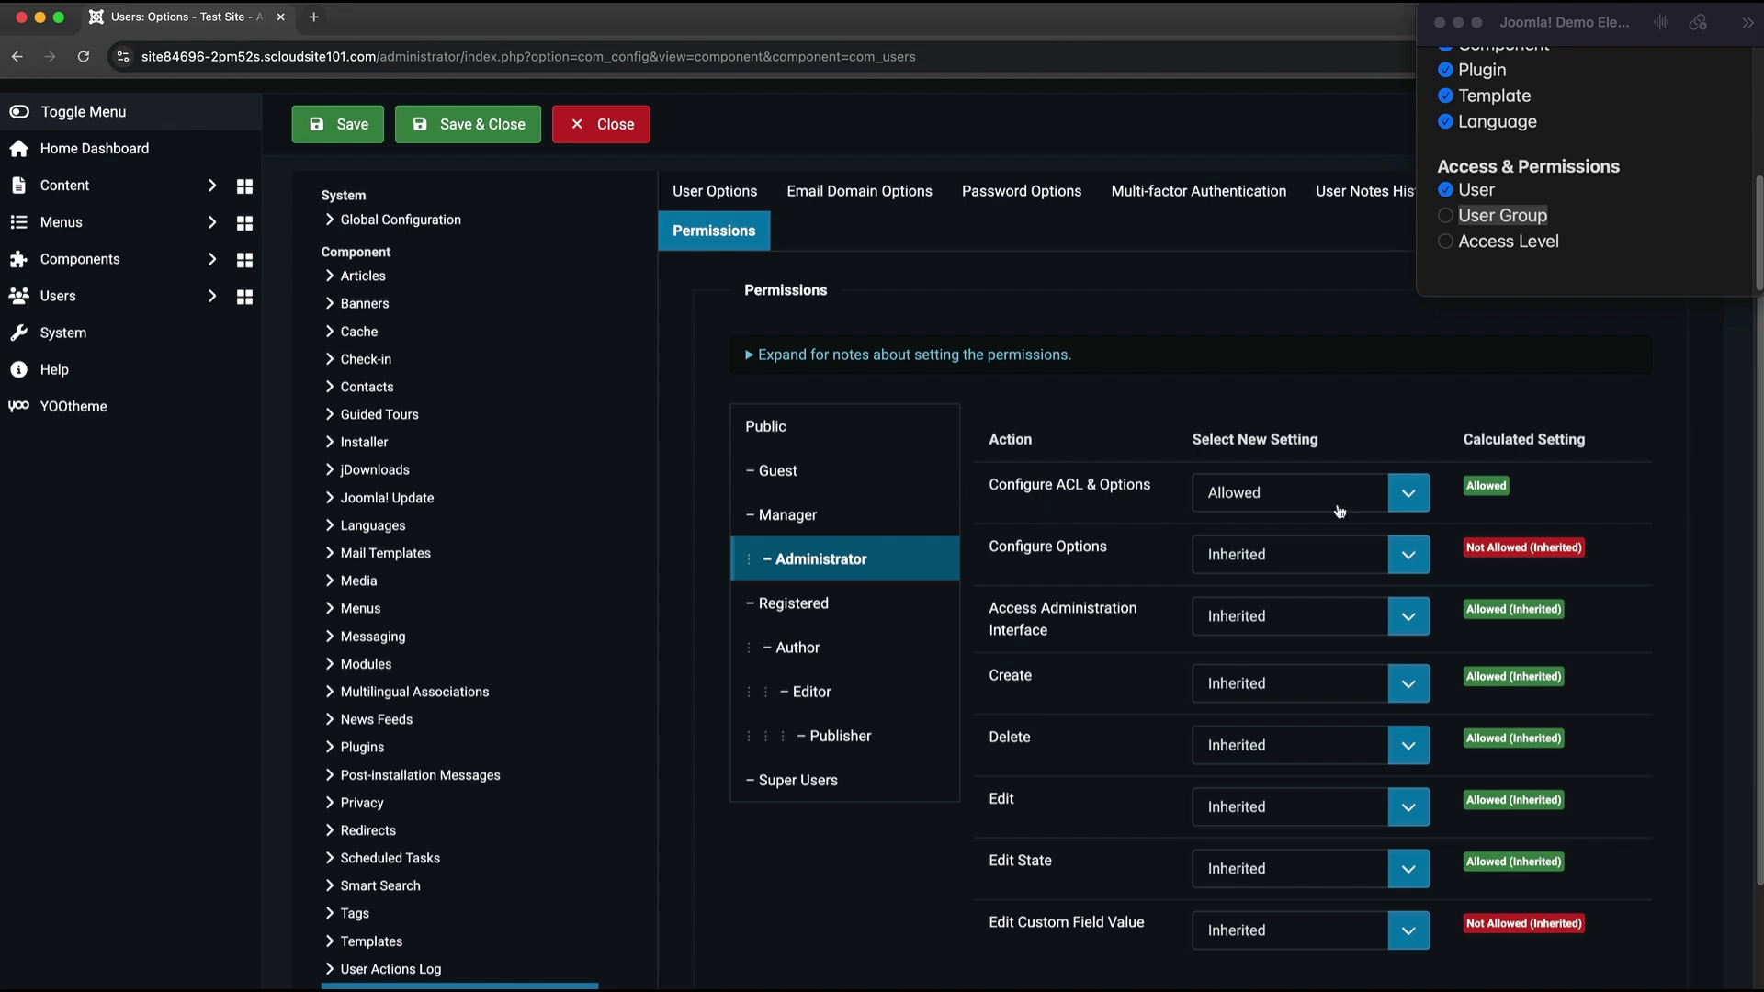
left_click(816, 779)
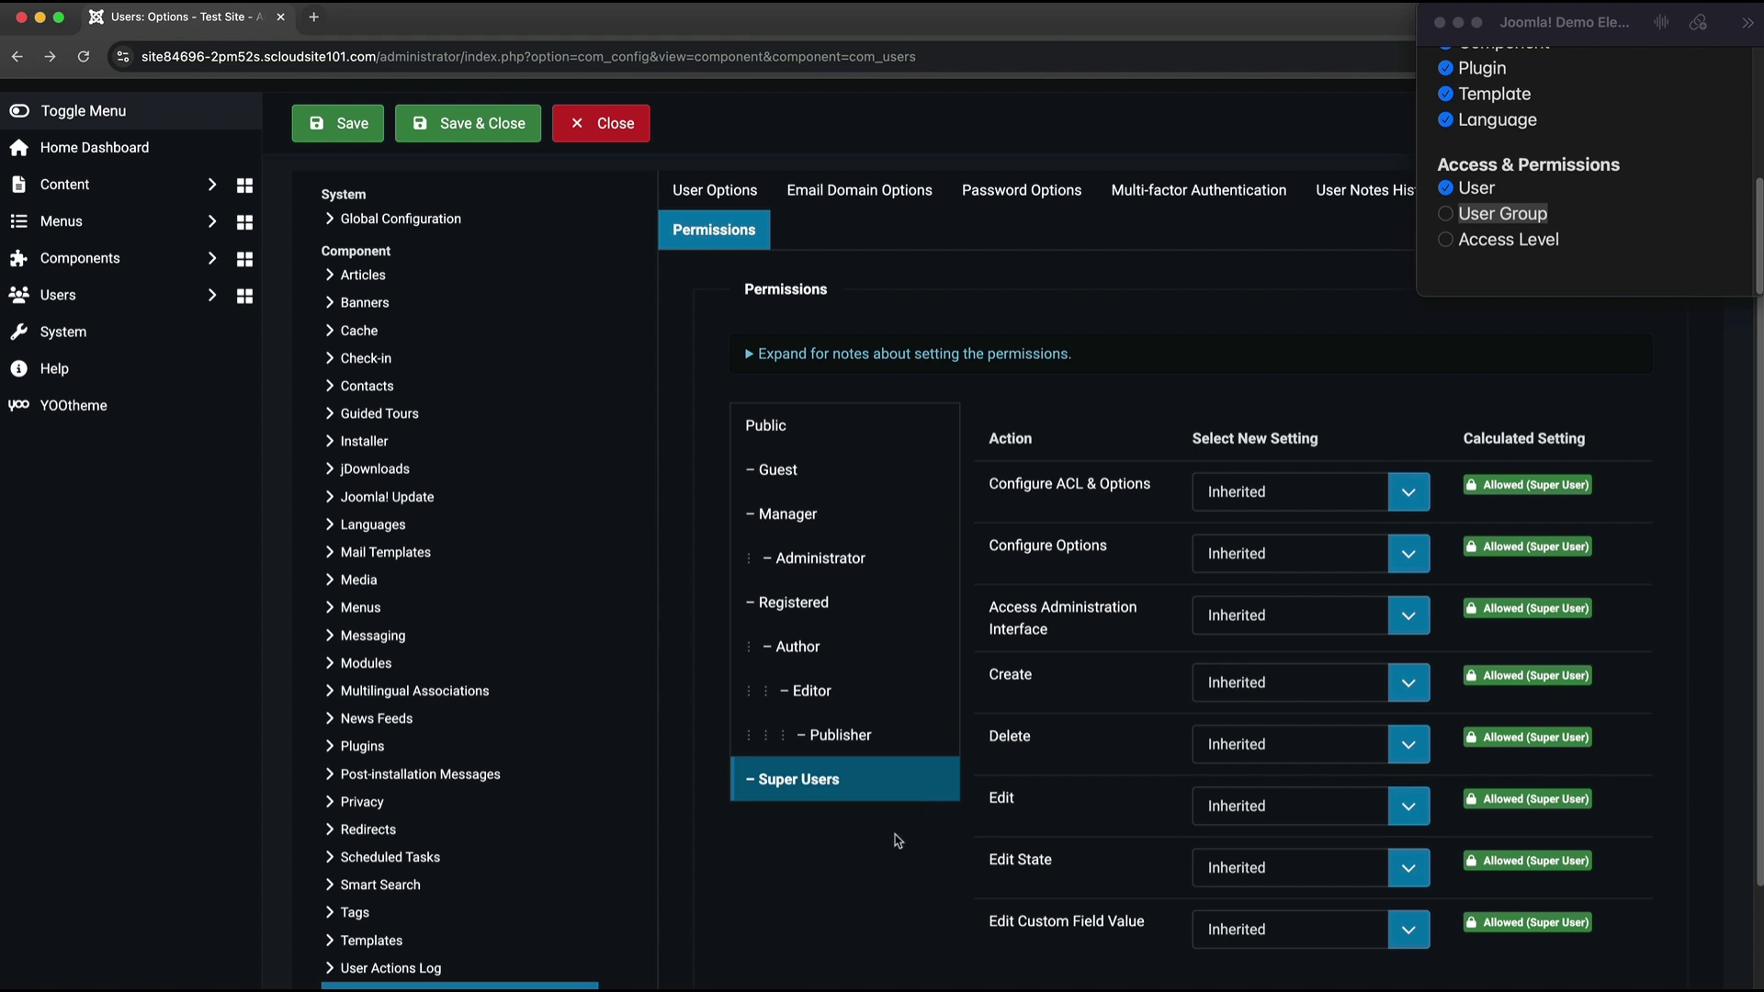
View the Public group's details from the user groups list and close the group.
left_click(133, 301)
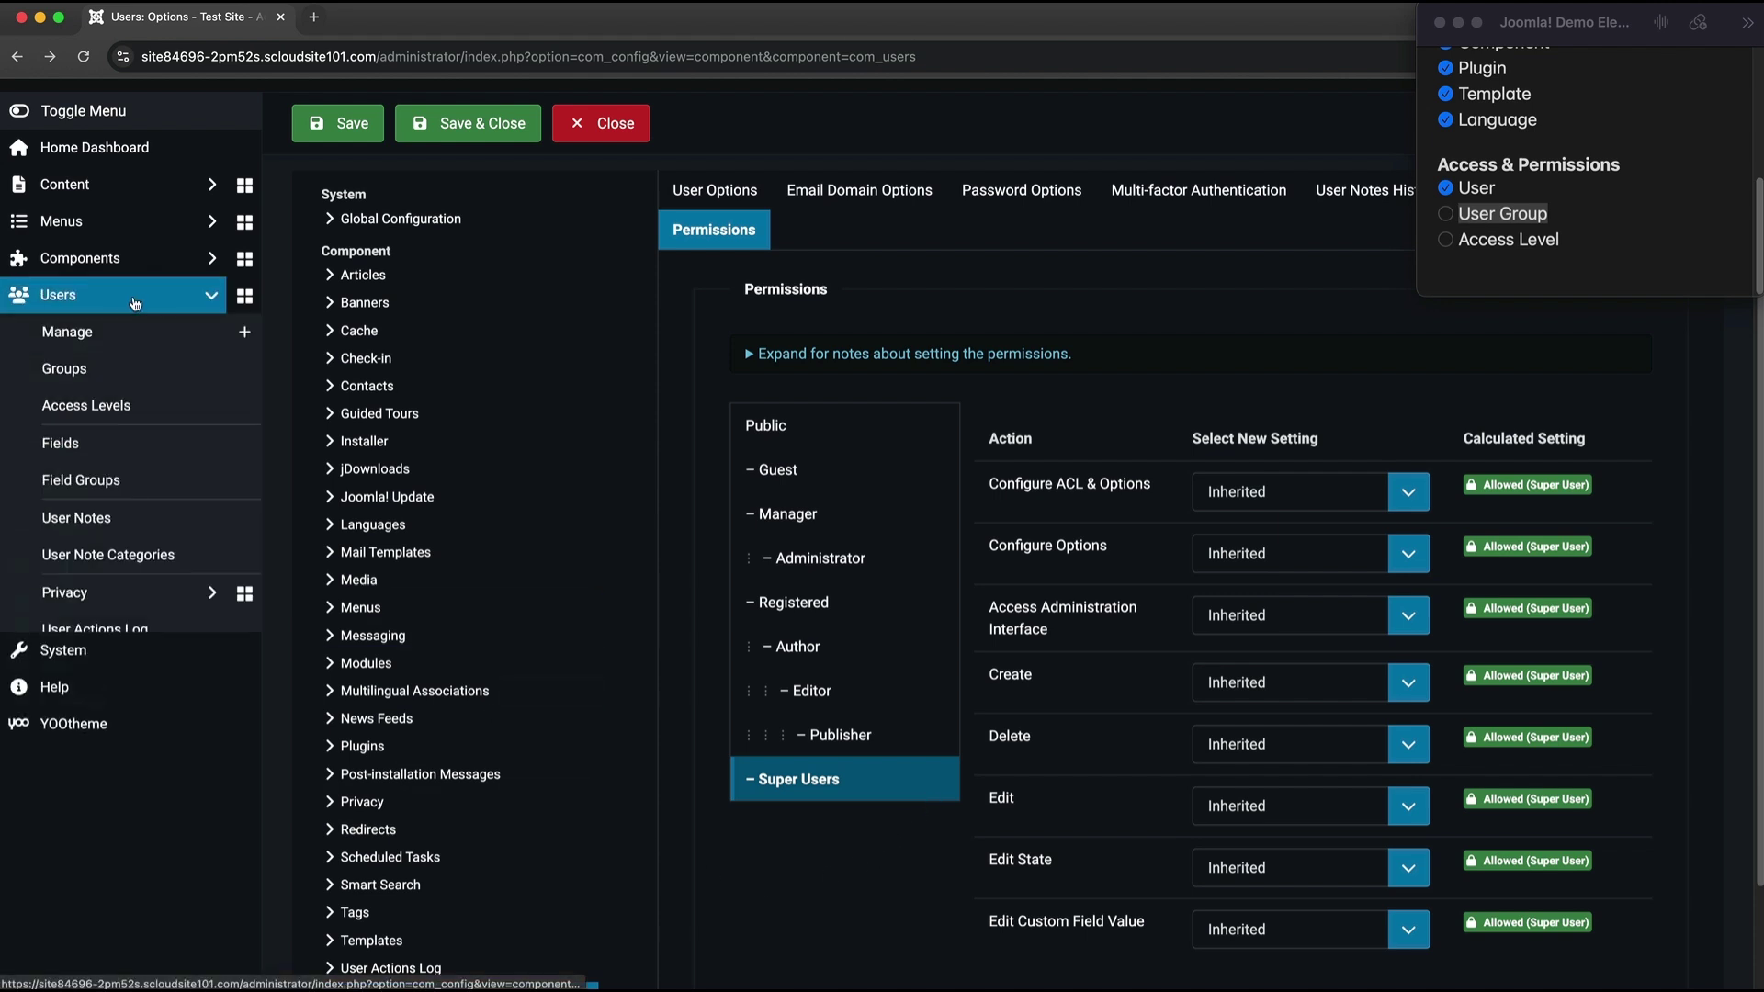
left_click(74, 370)
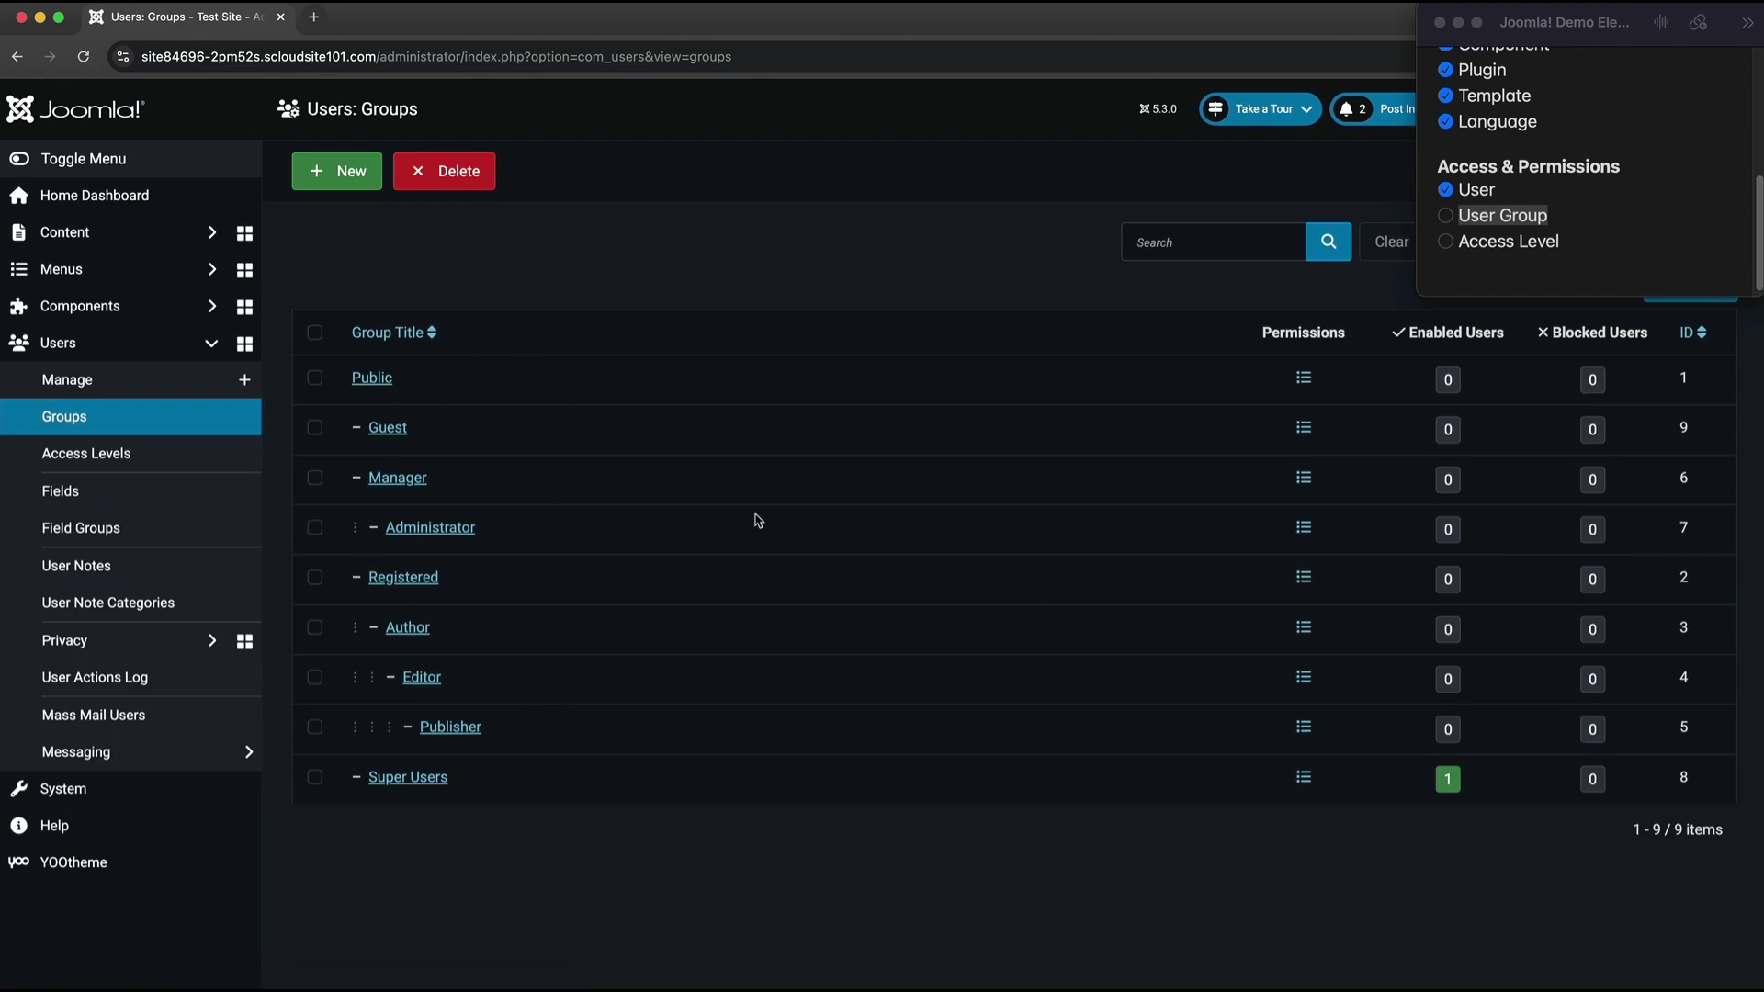
left_click(372, 378)
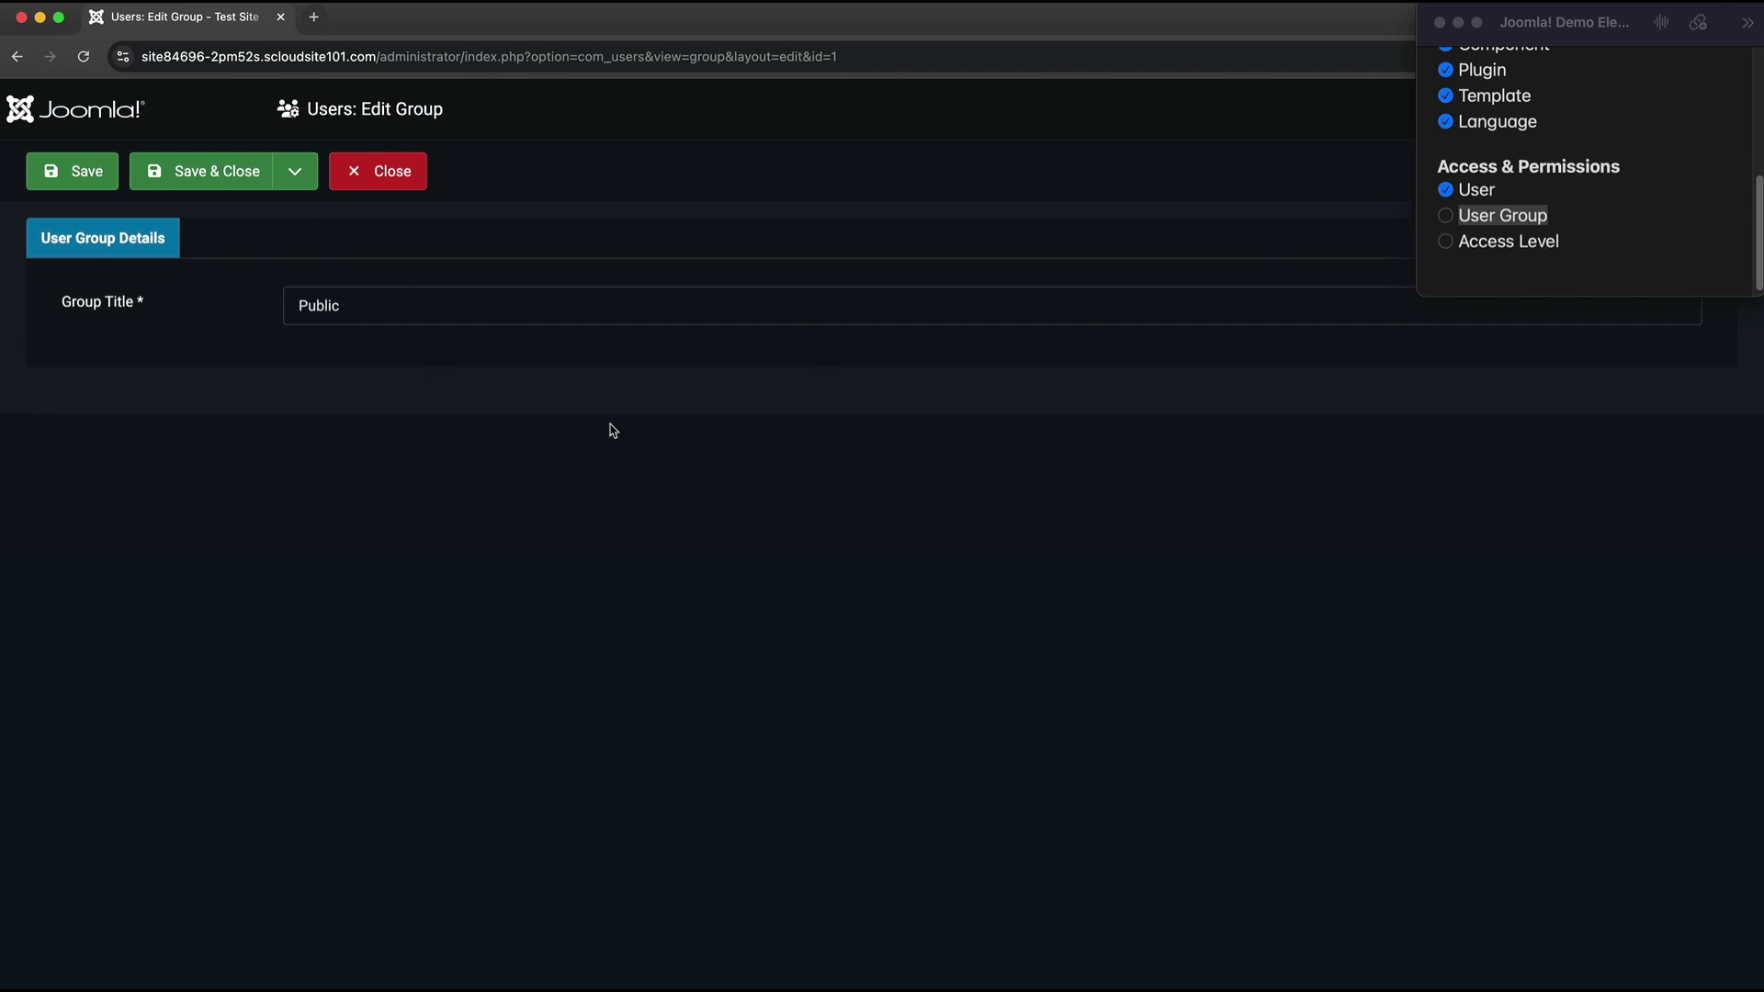
left_click(409, 174)
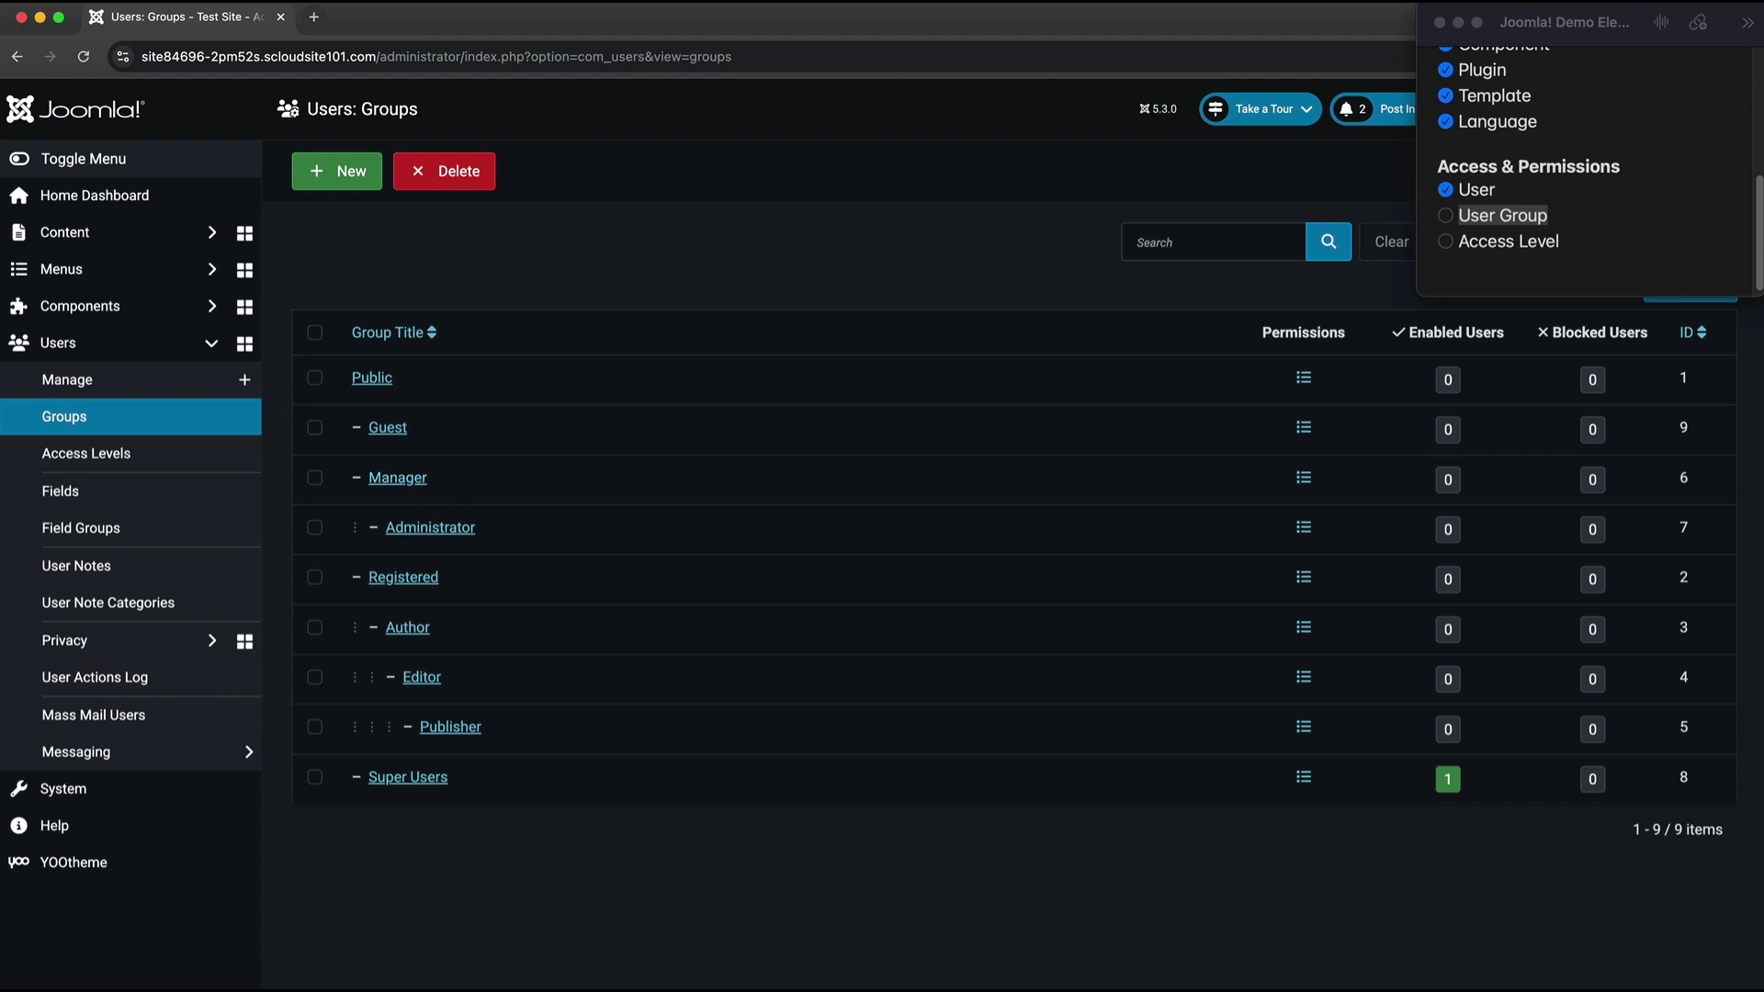
Highlight the Manager and Administrator groups in the user groups list.
left_click_drag(482, 535, 367, 478)
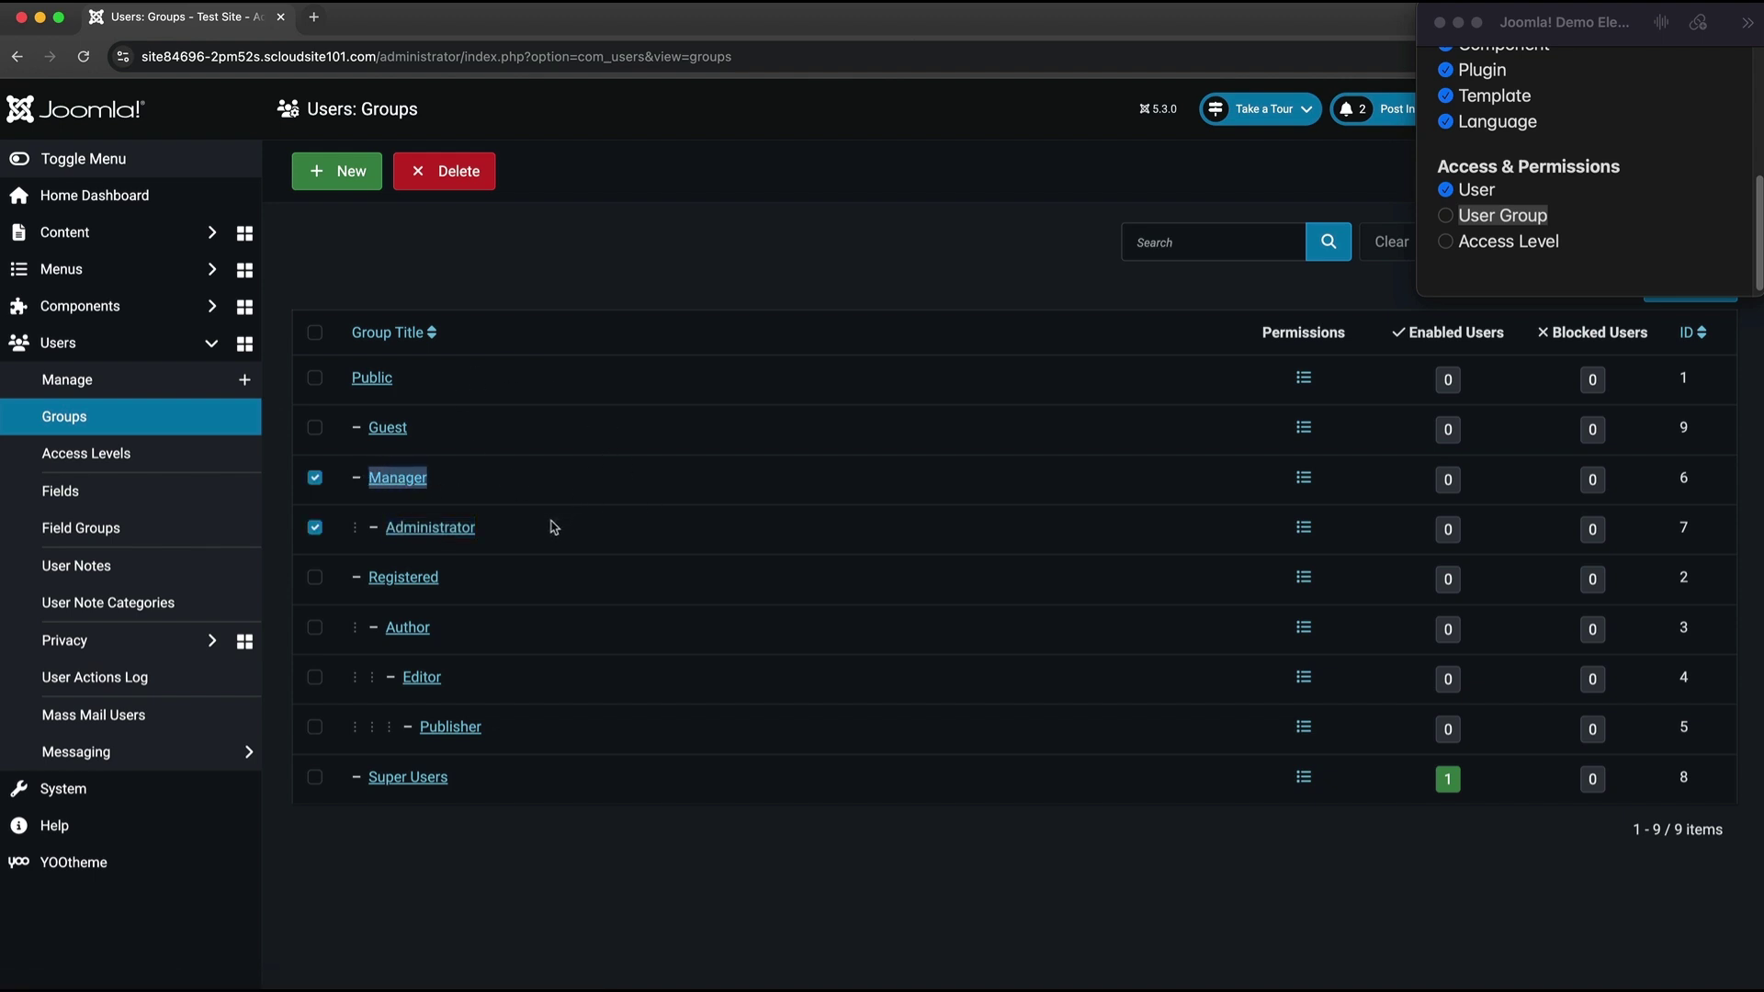
left_click_drag(540, 535, 384, 529)
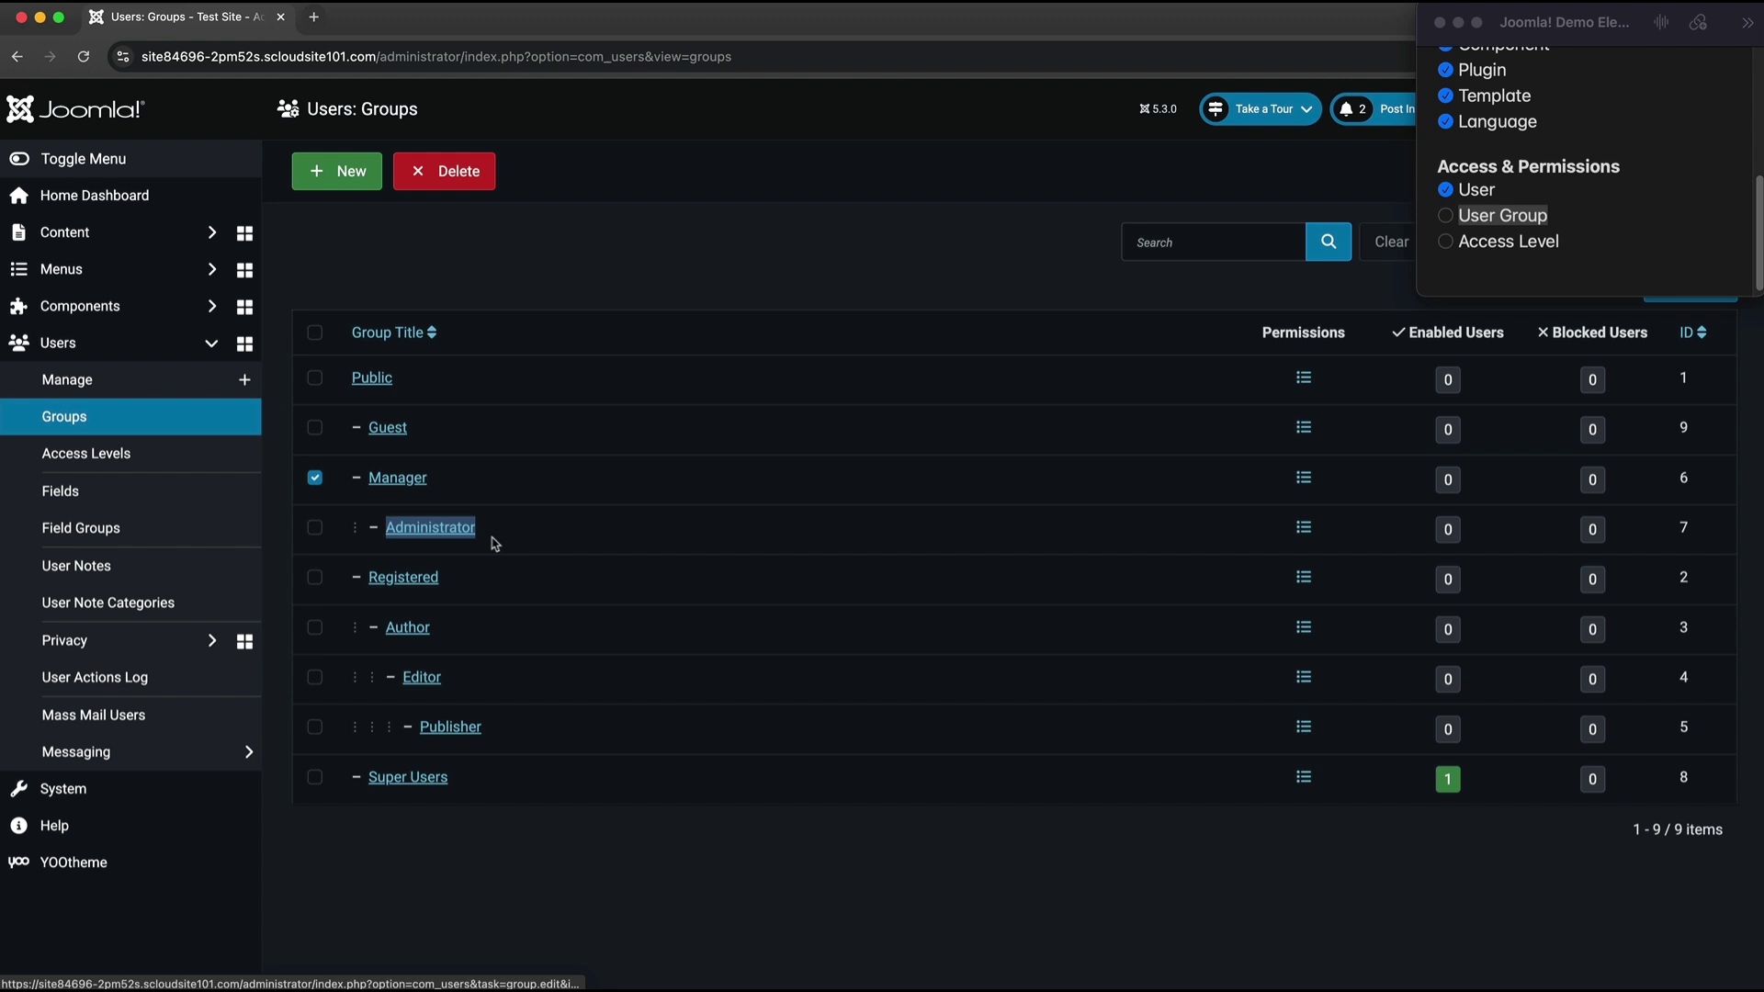
left_click(453, 485)
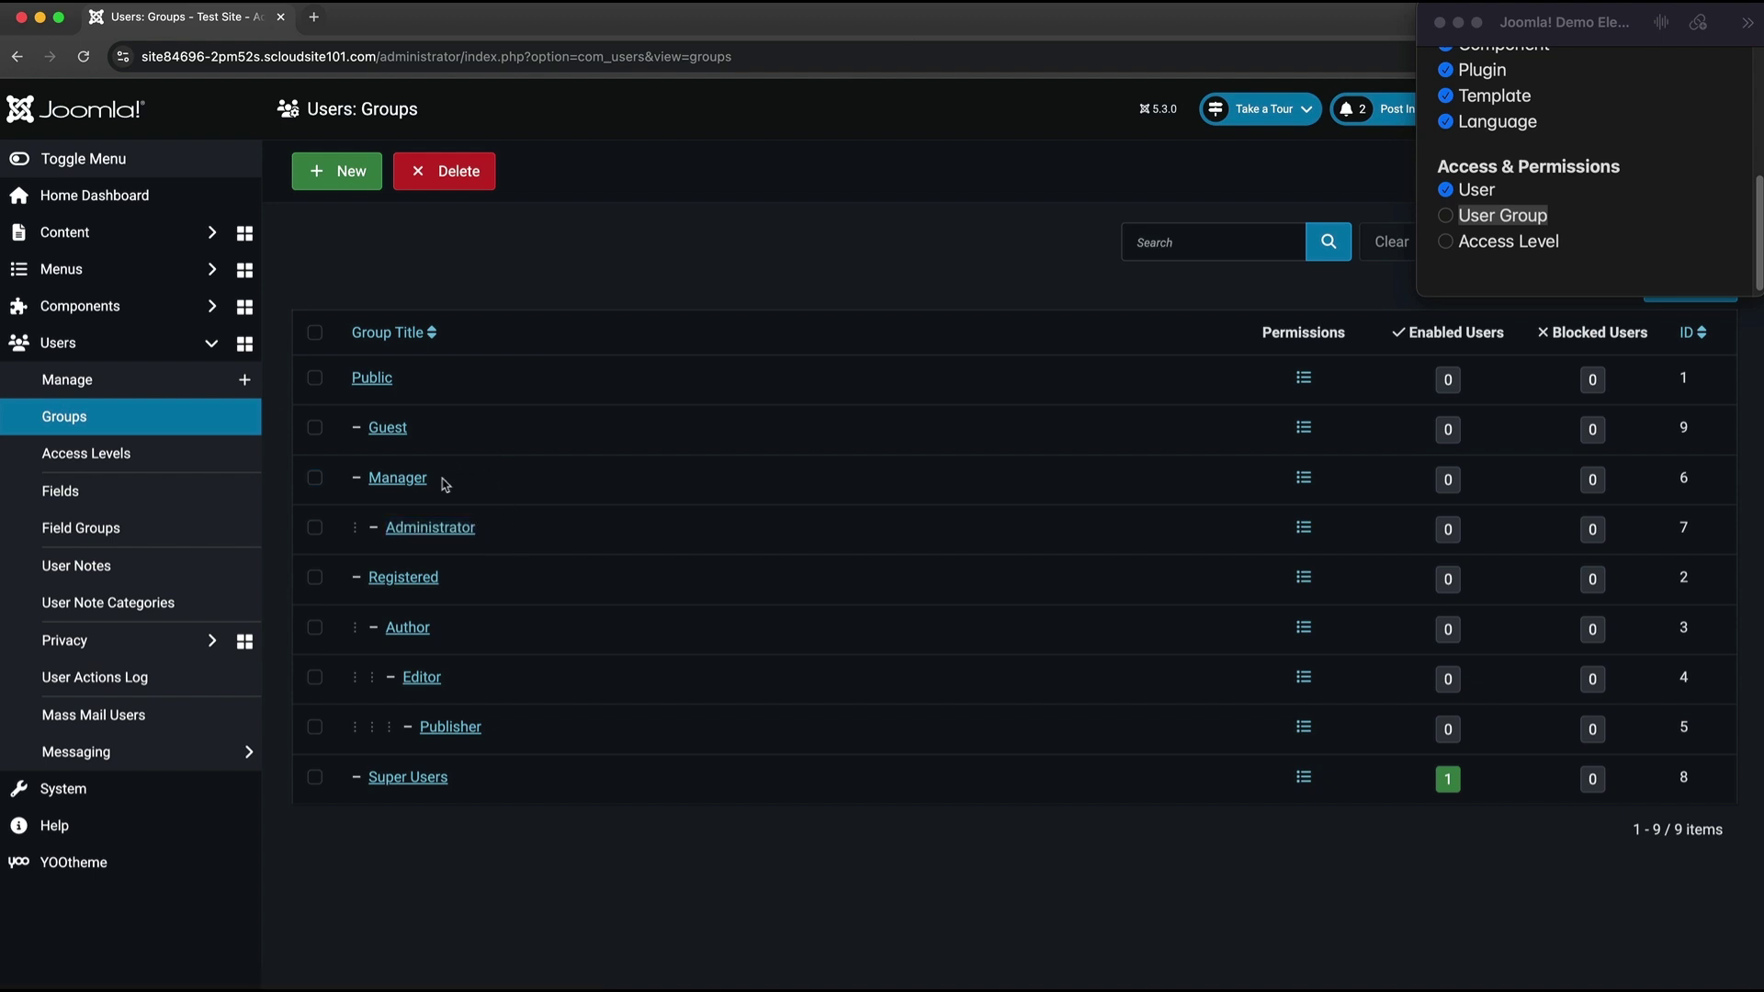
left_click(450, 484)
left_click_drag(512, 526, 387, 540)
left_click(591, 520)
Mark User Group as done in the demo notes checklist and highlight Access Level.
left_click(1444, 215)
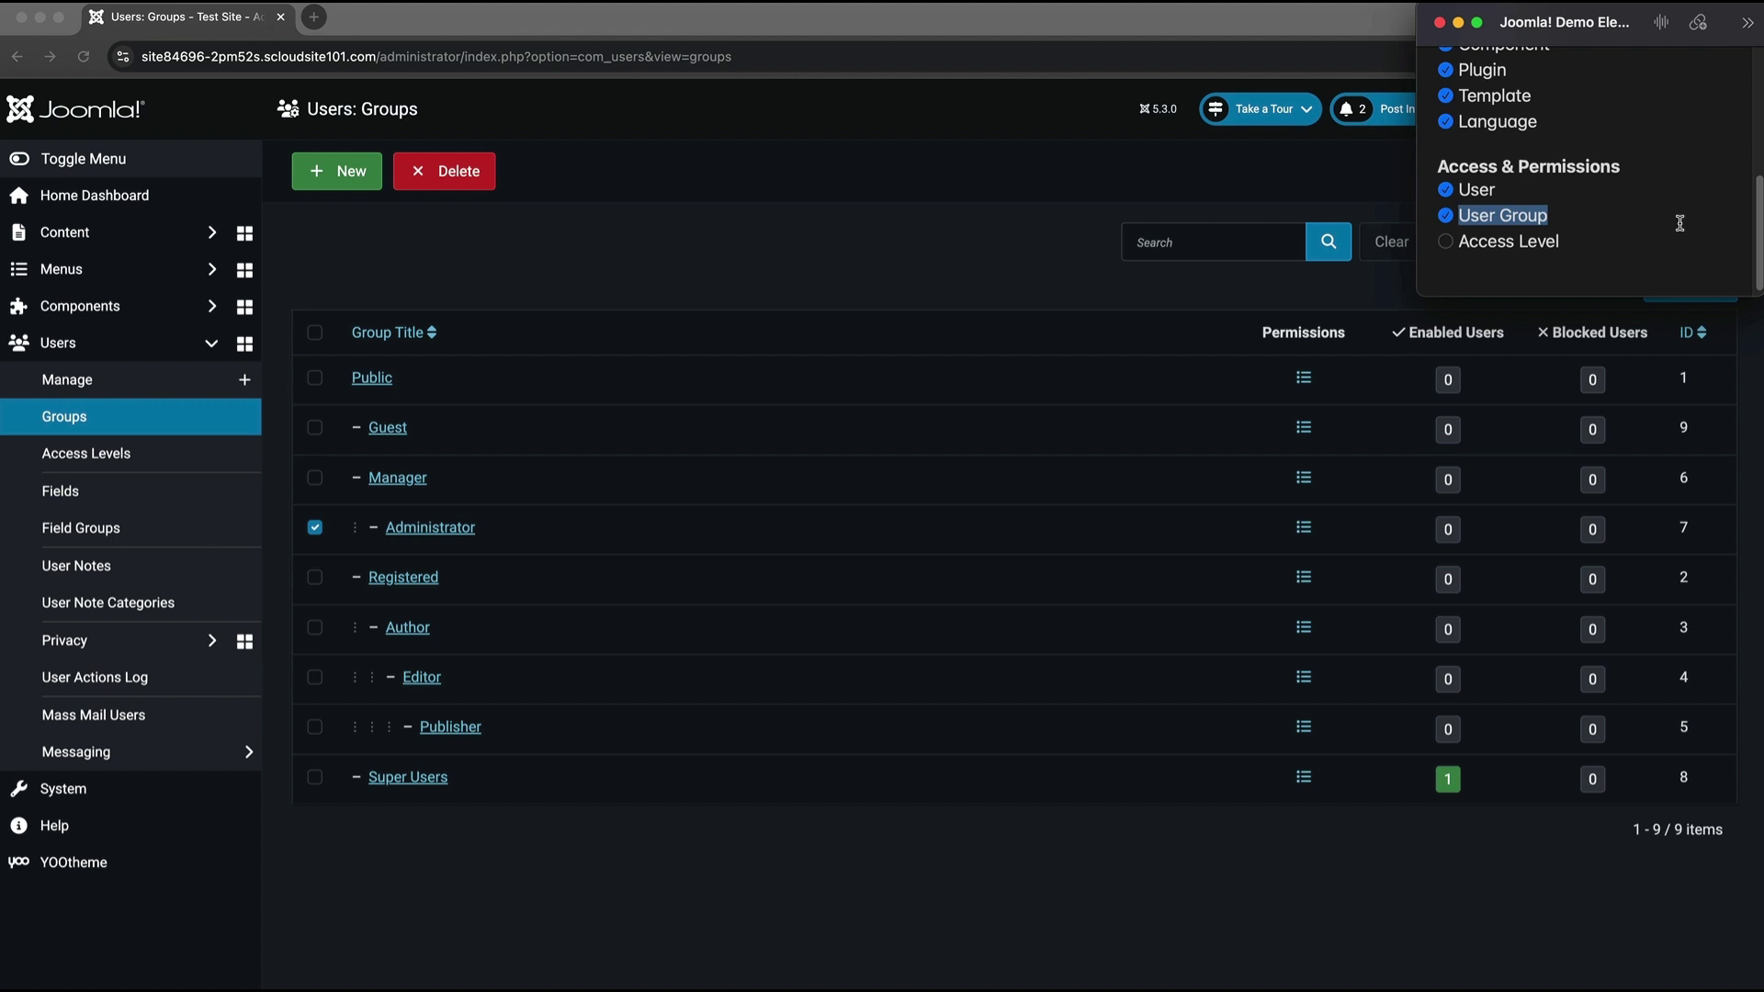
left_click_drag(1592, 235, 1464, 234)
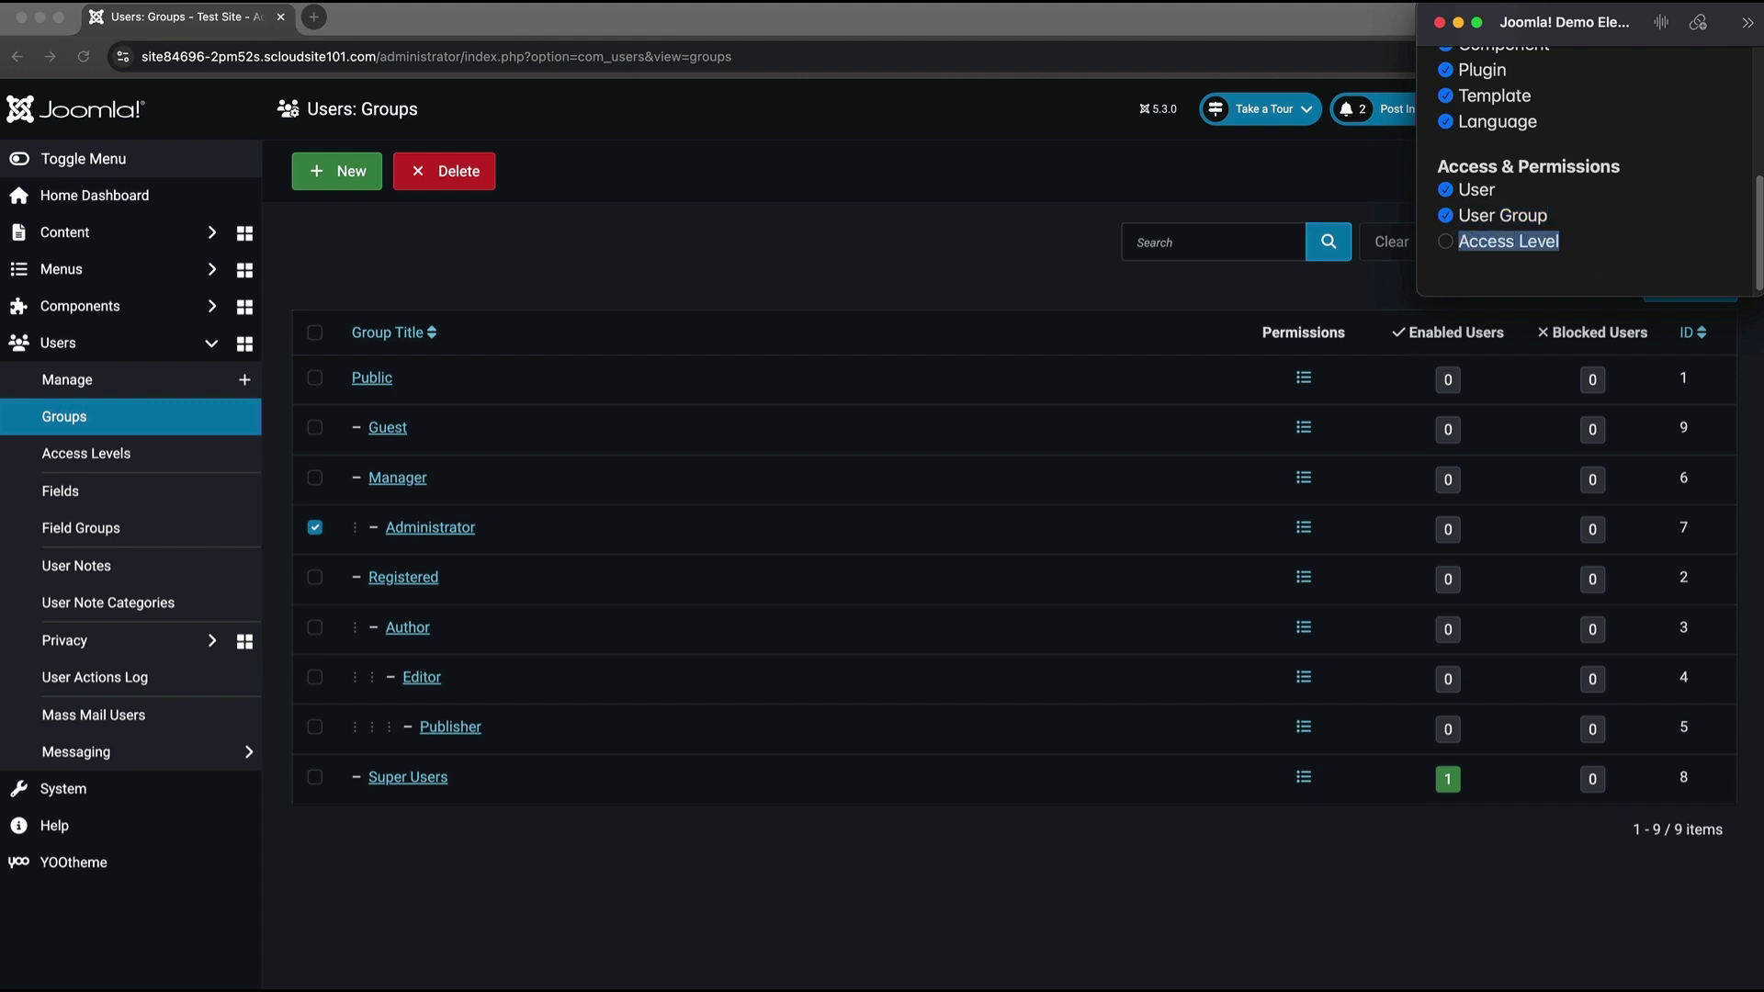
Examine the title and user group options for a new viewing access level and cancel its creation.
left_click(87, 454)
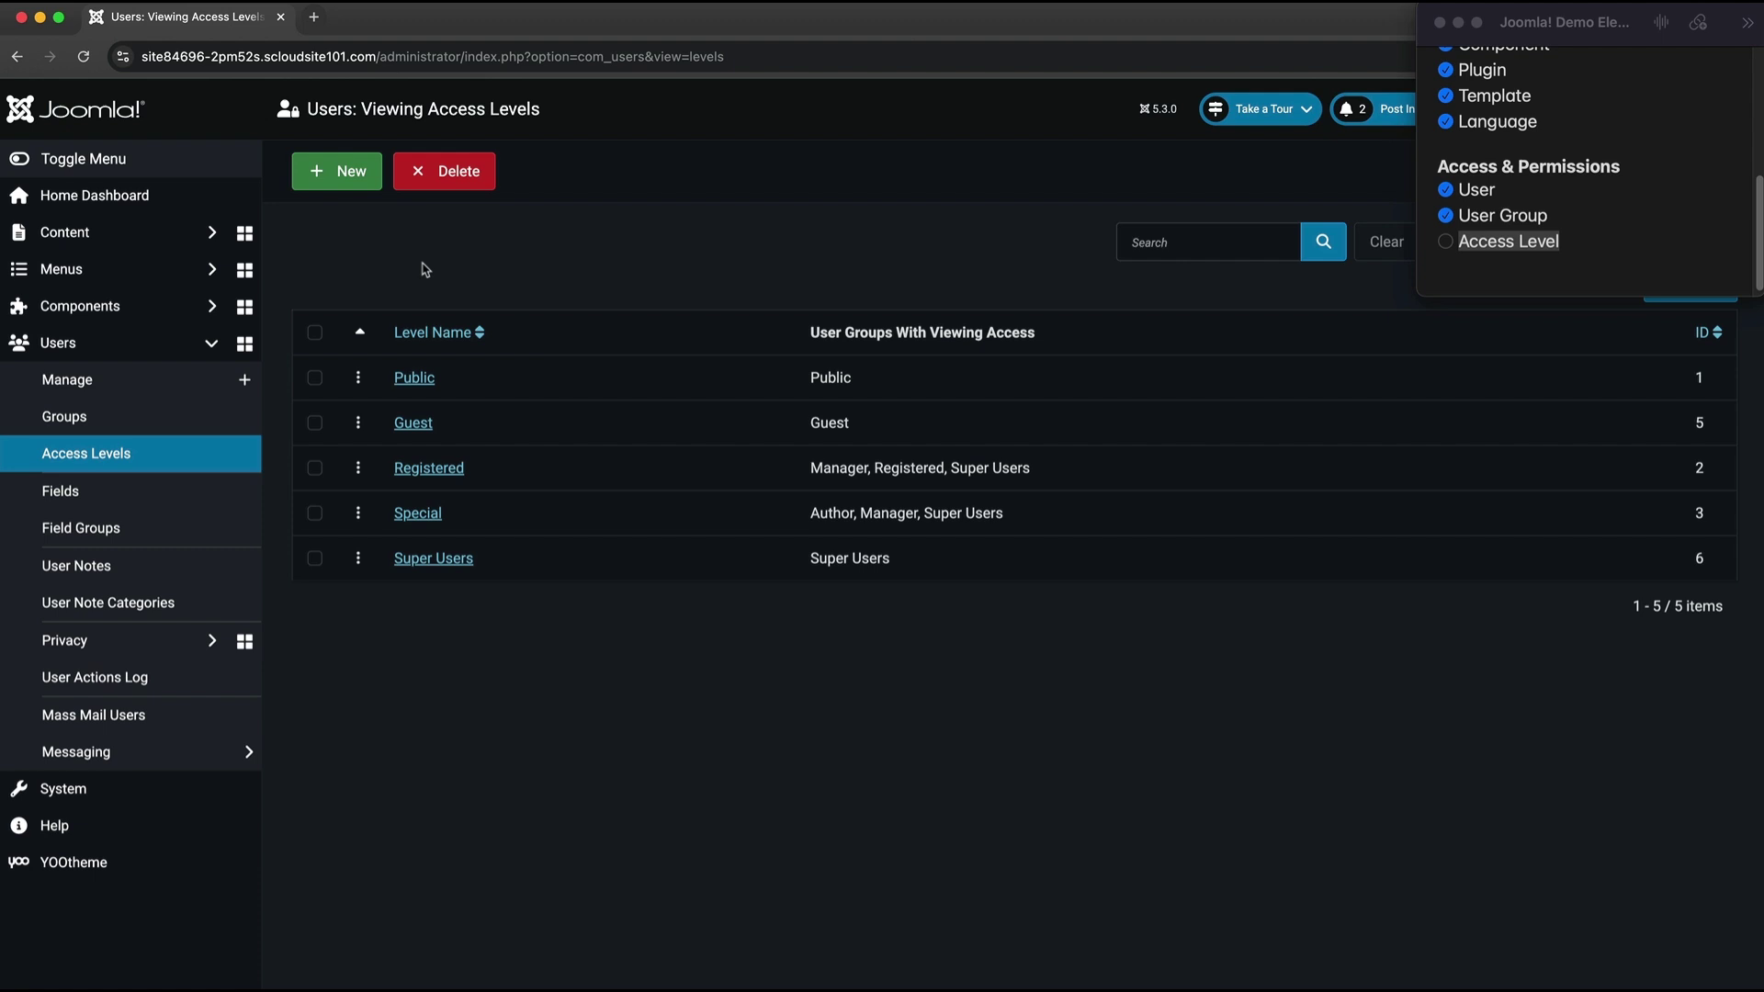
left_click(346, 187)
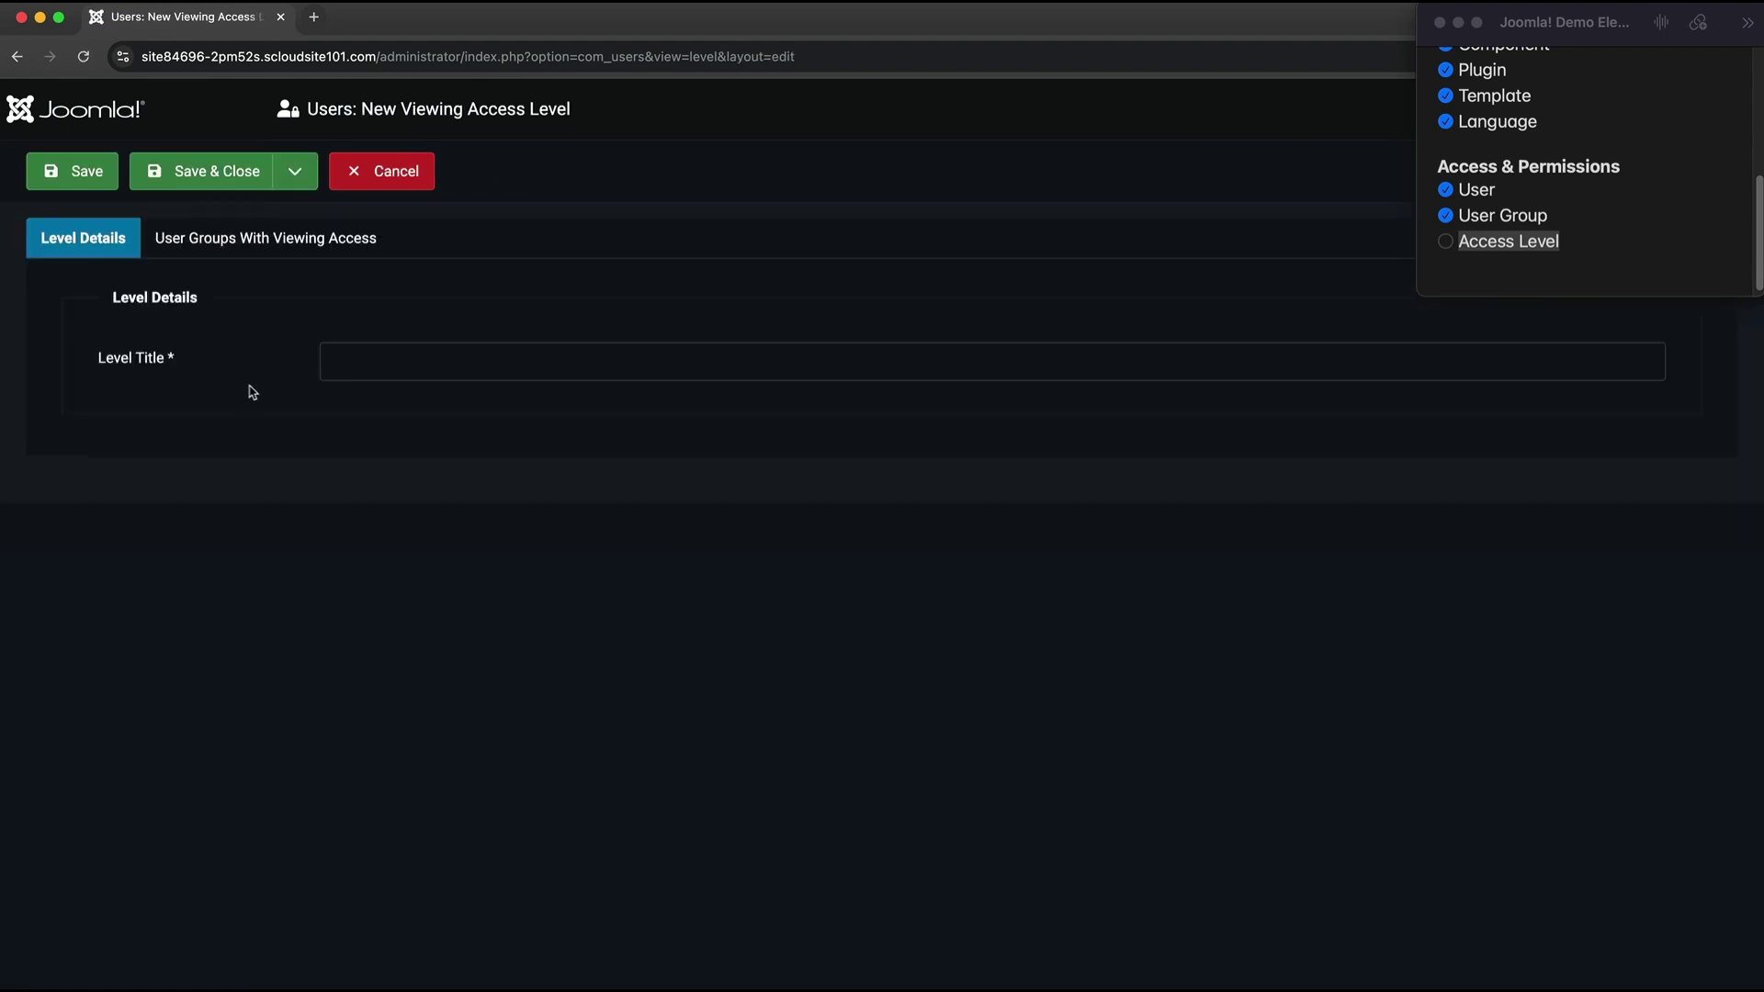
left_click(373, 364)
left_click(275, 238)
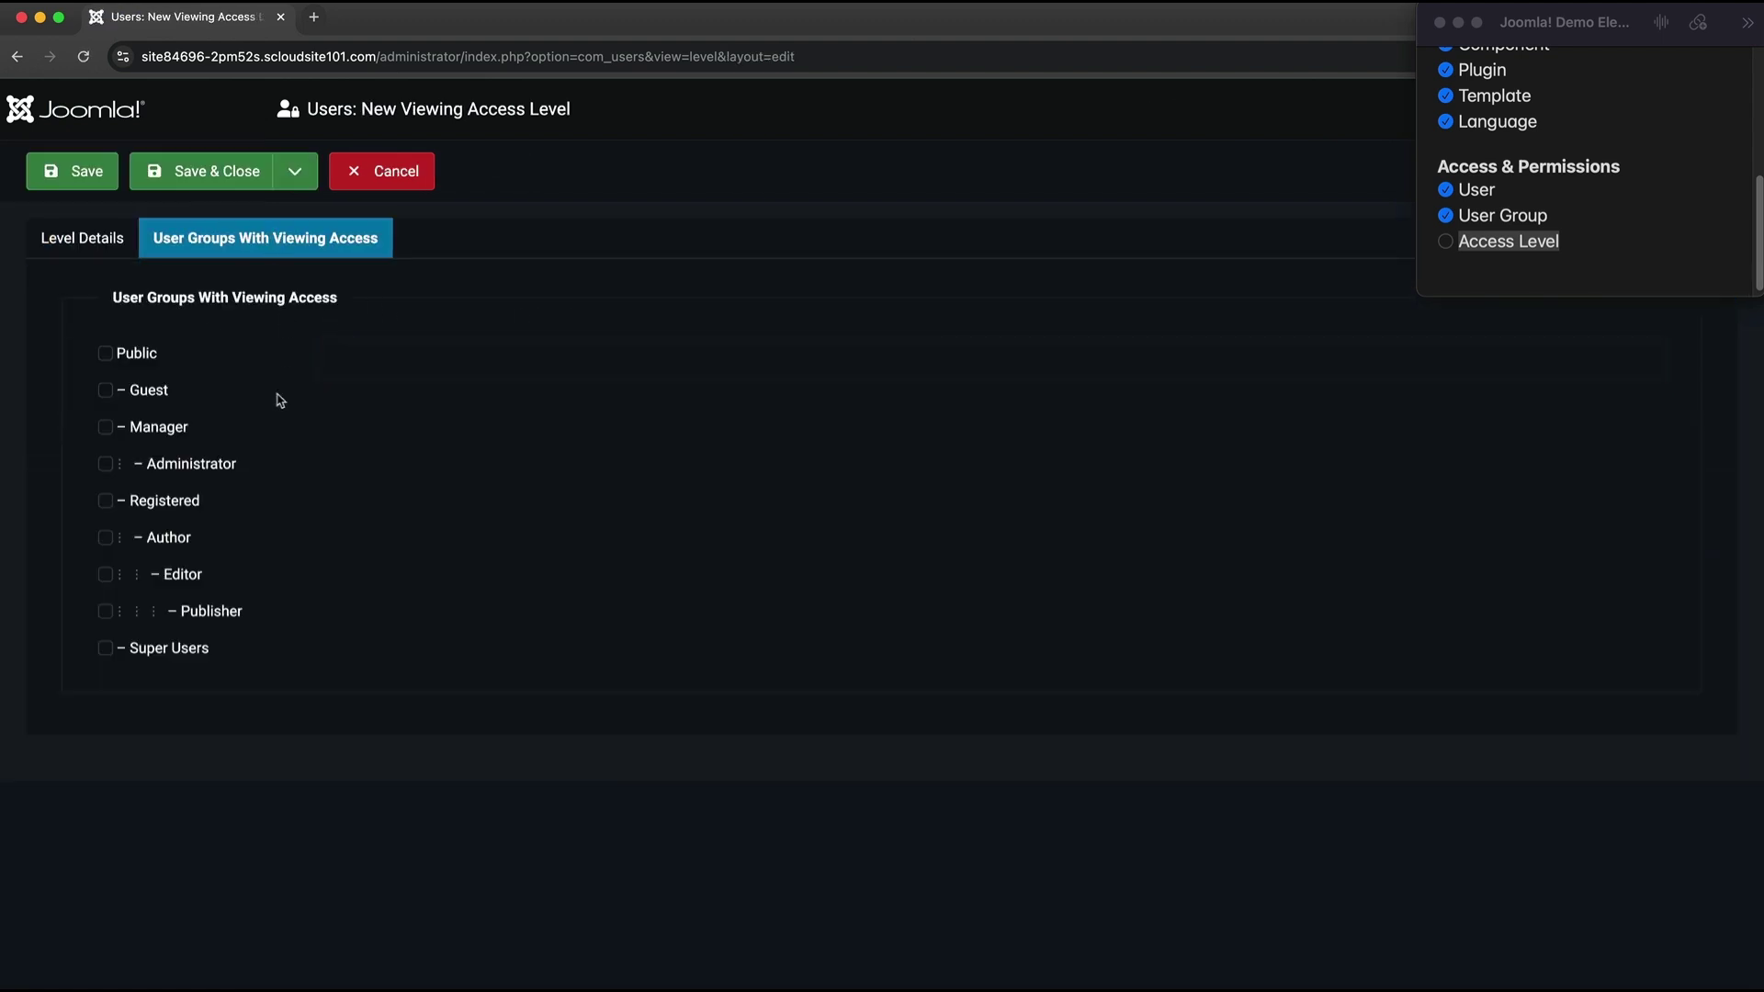
left_click(96, 238)
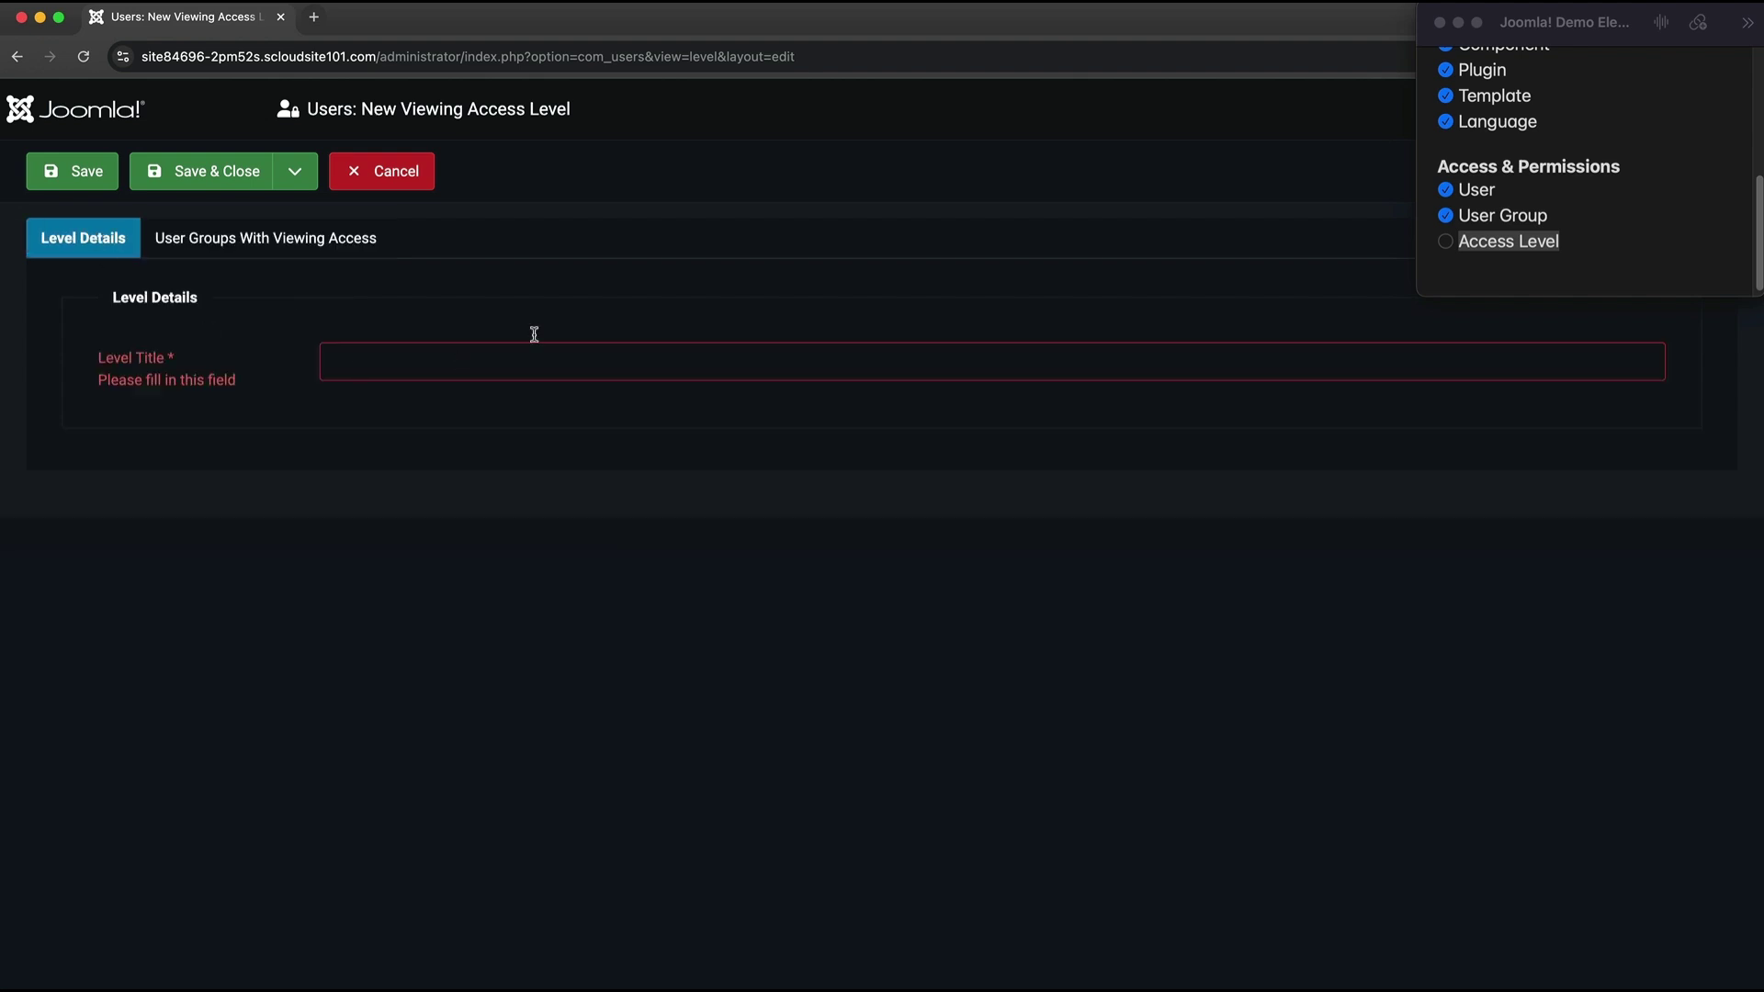
left_click(369, 177)
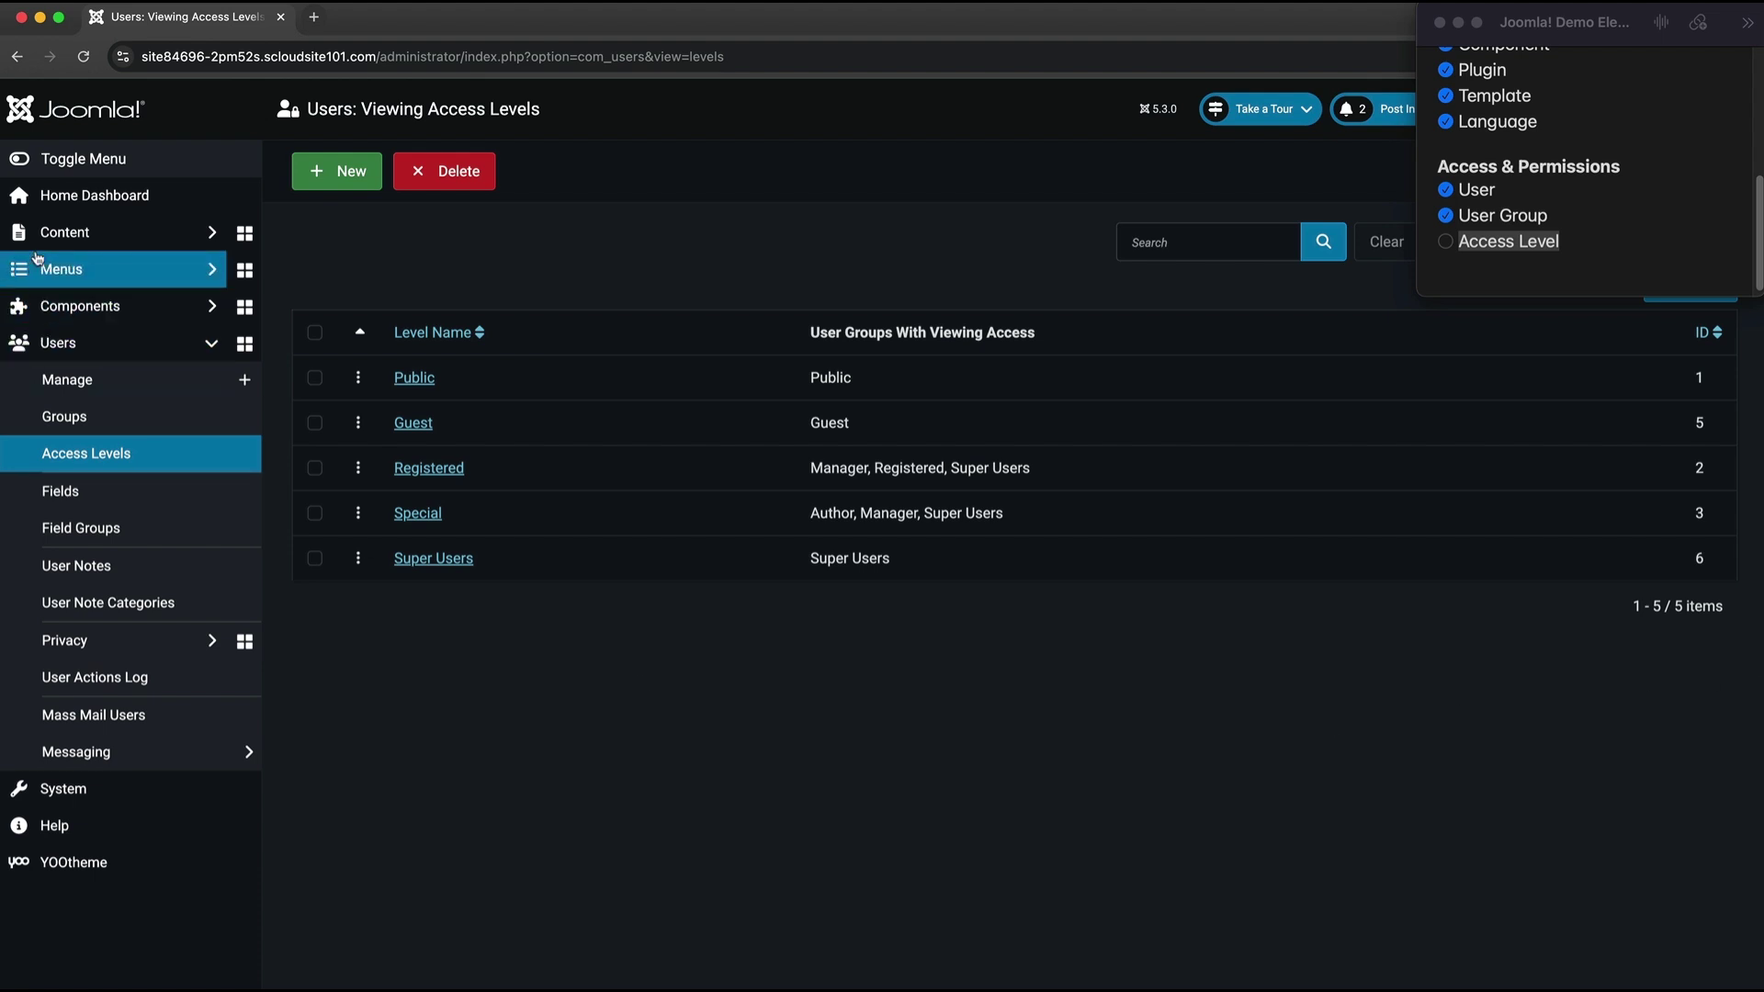
Open the Typography article and view its available access level options.
left_click(63, 238)
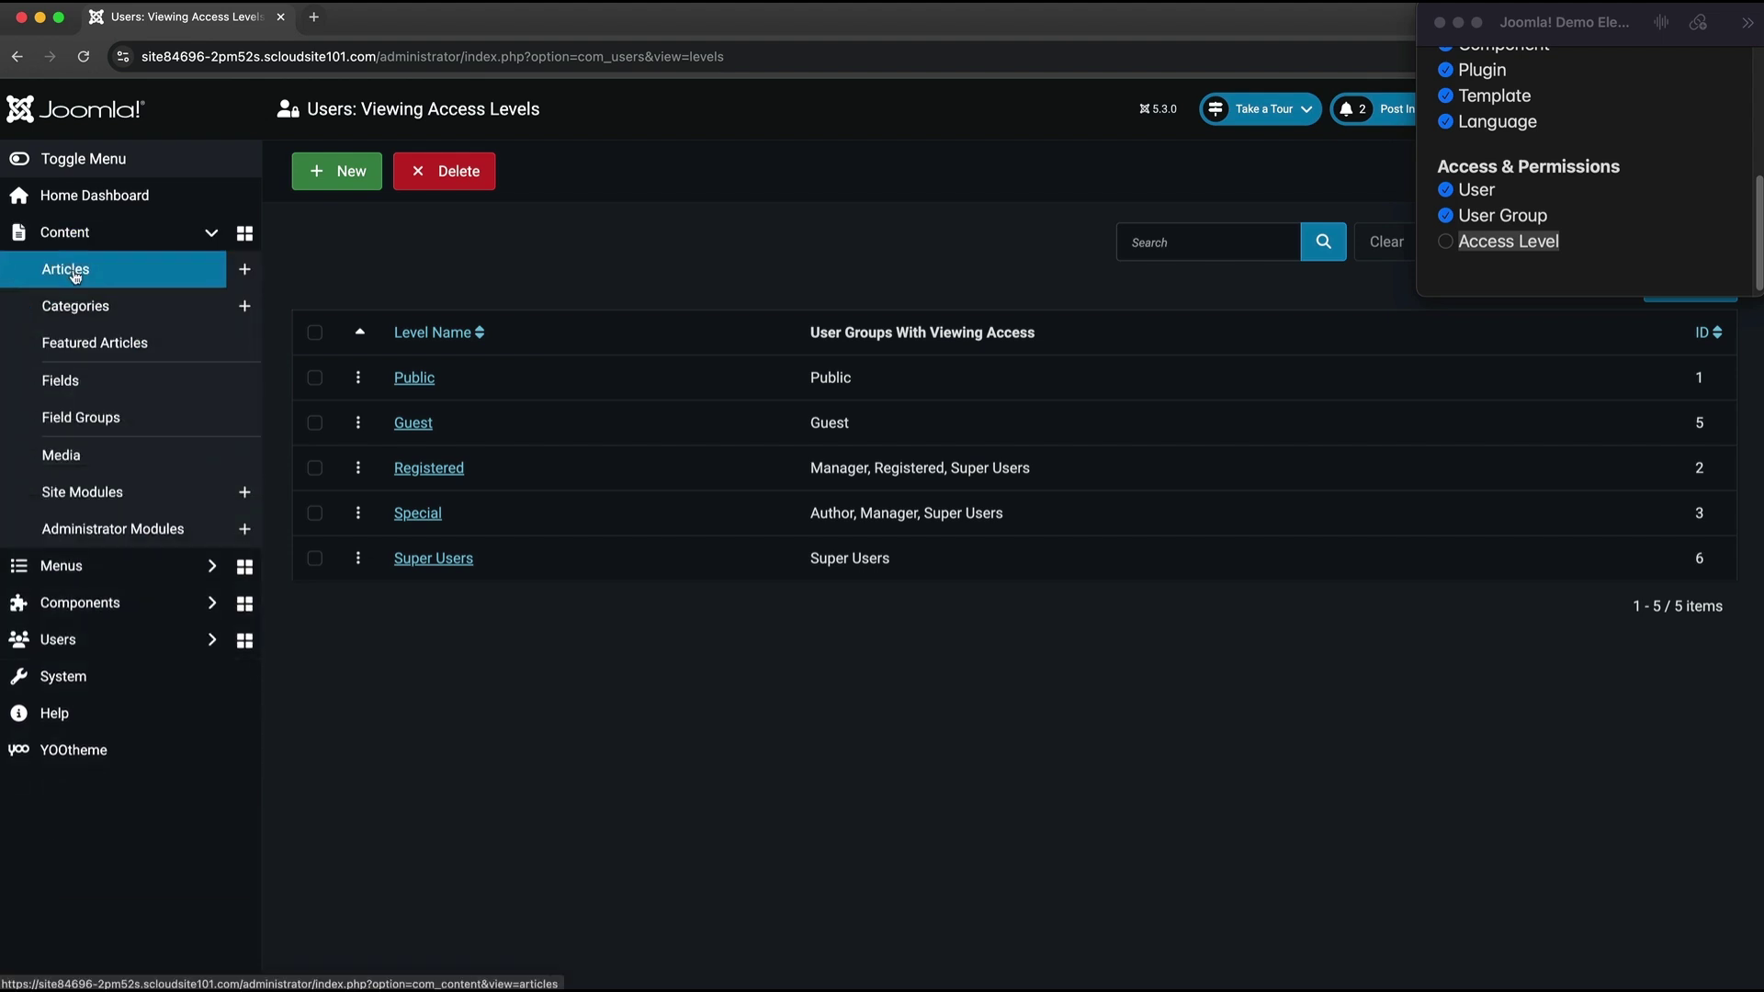
left_click(75, 276)
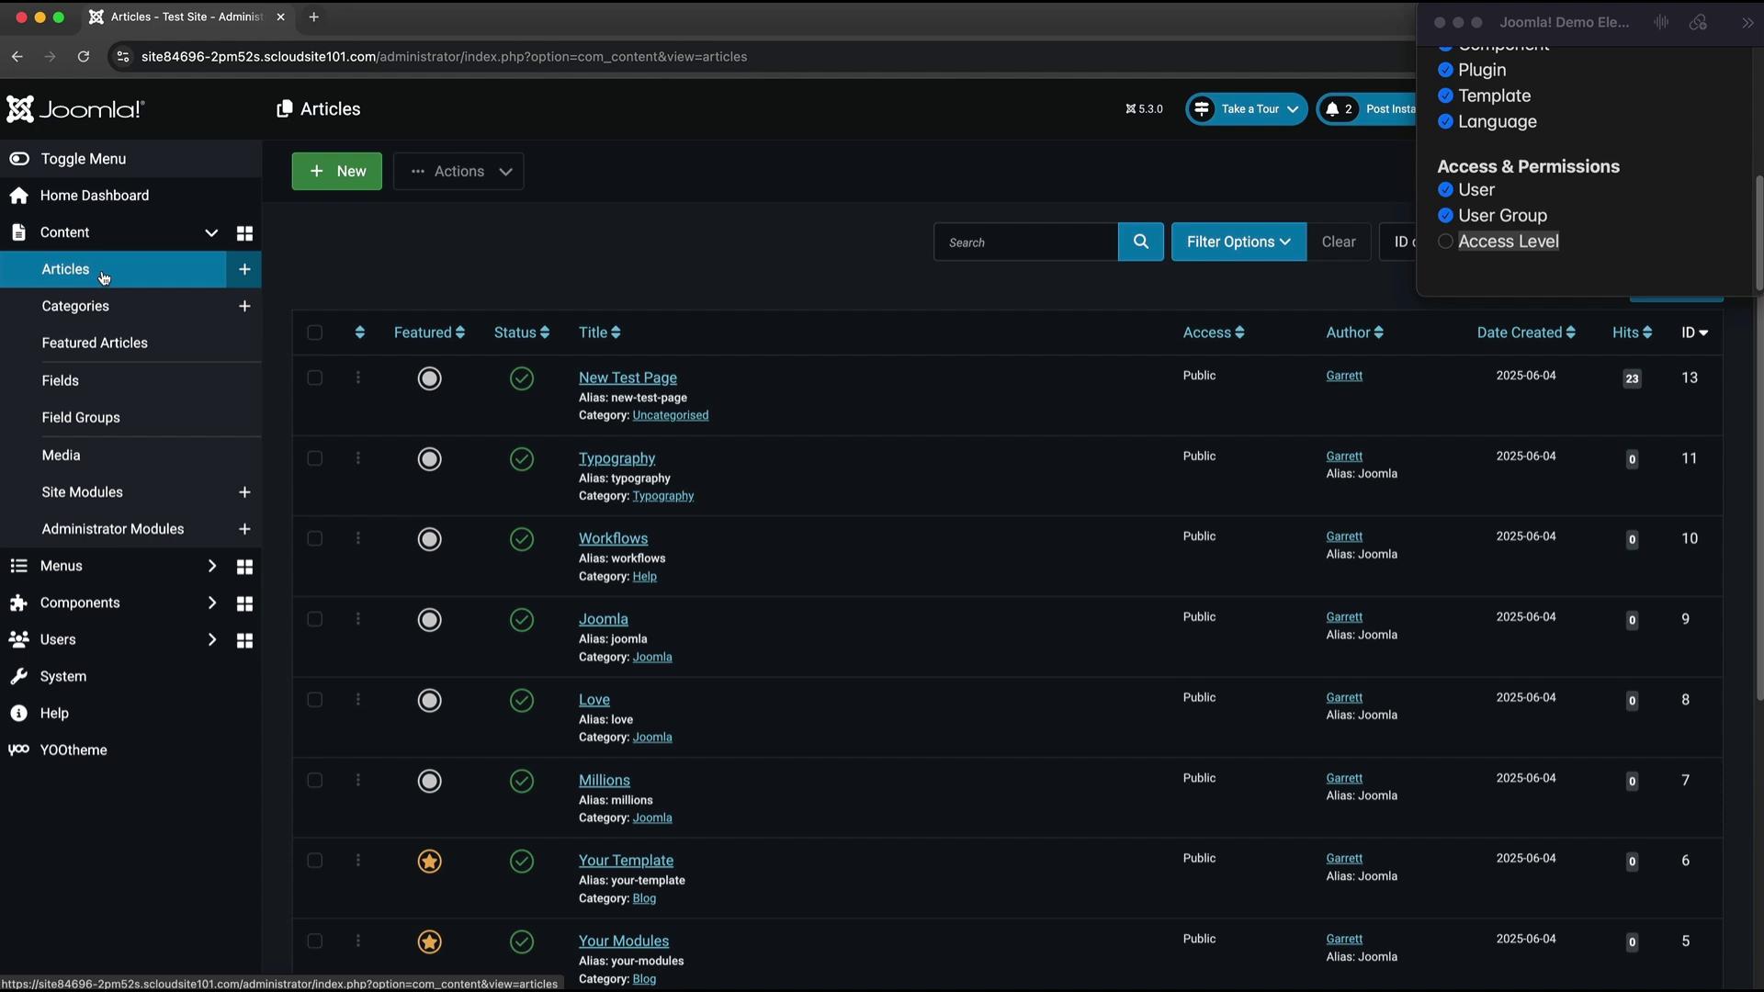
left_click(622, 460)
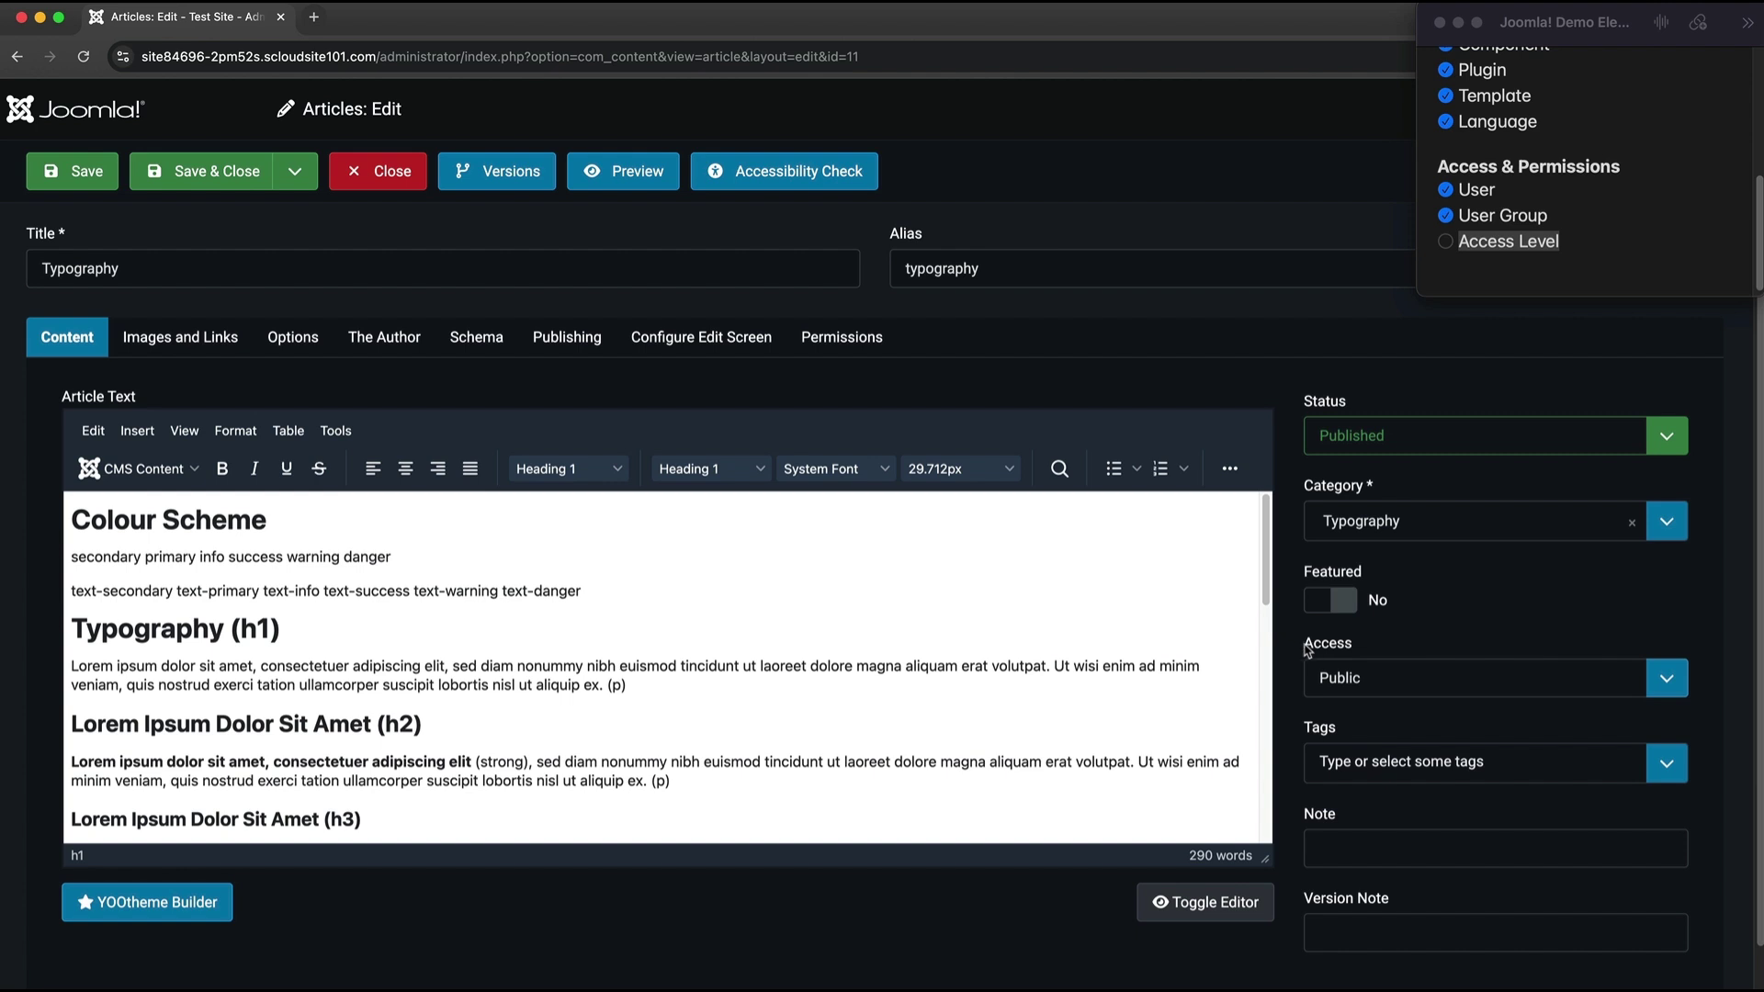
left_click(1368, 691)
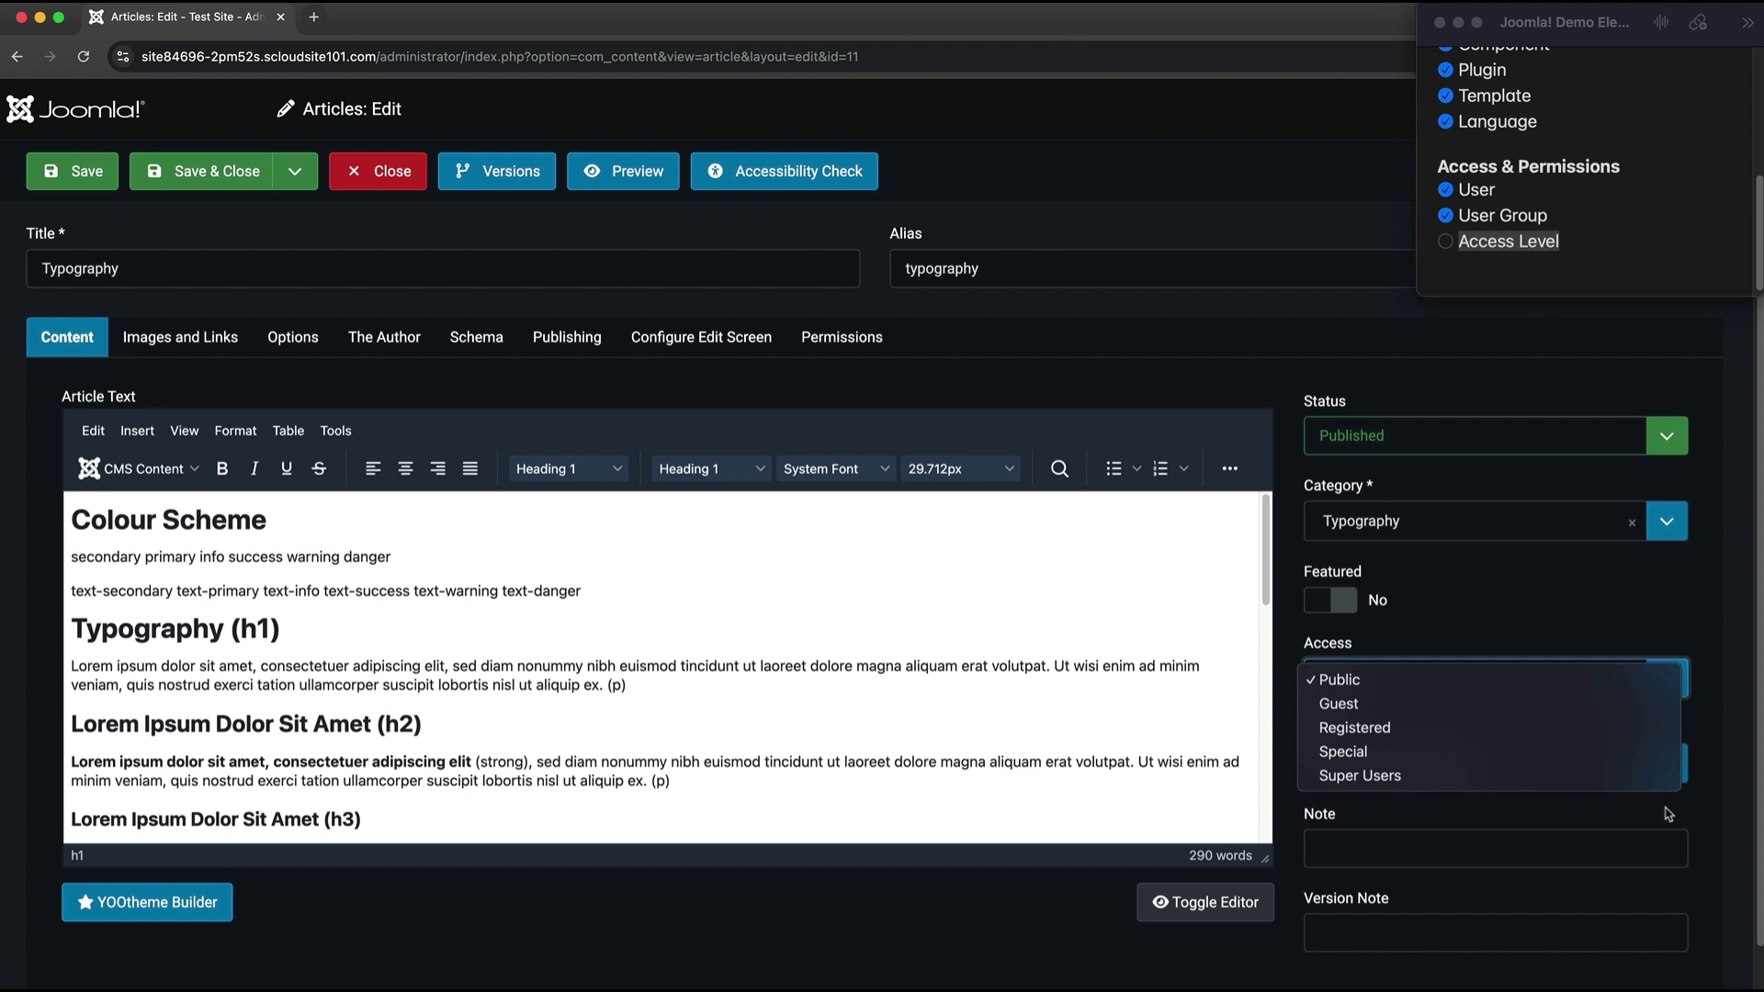
left_click(1661, 727)
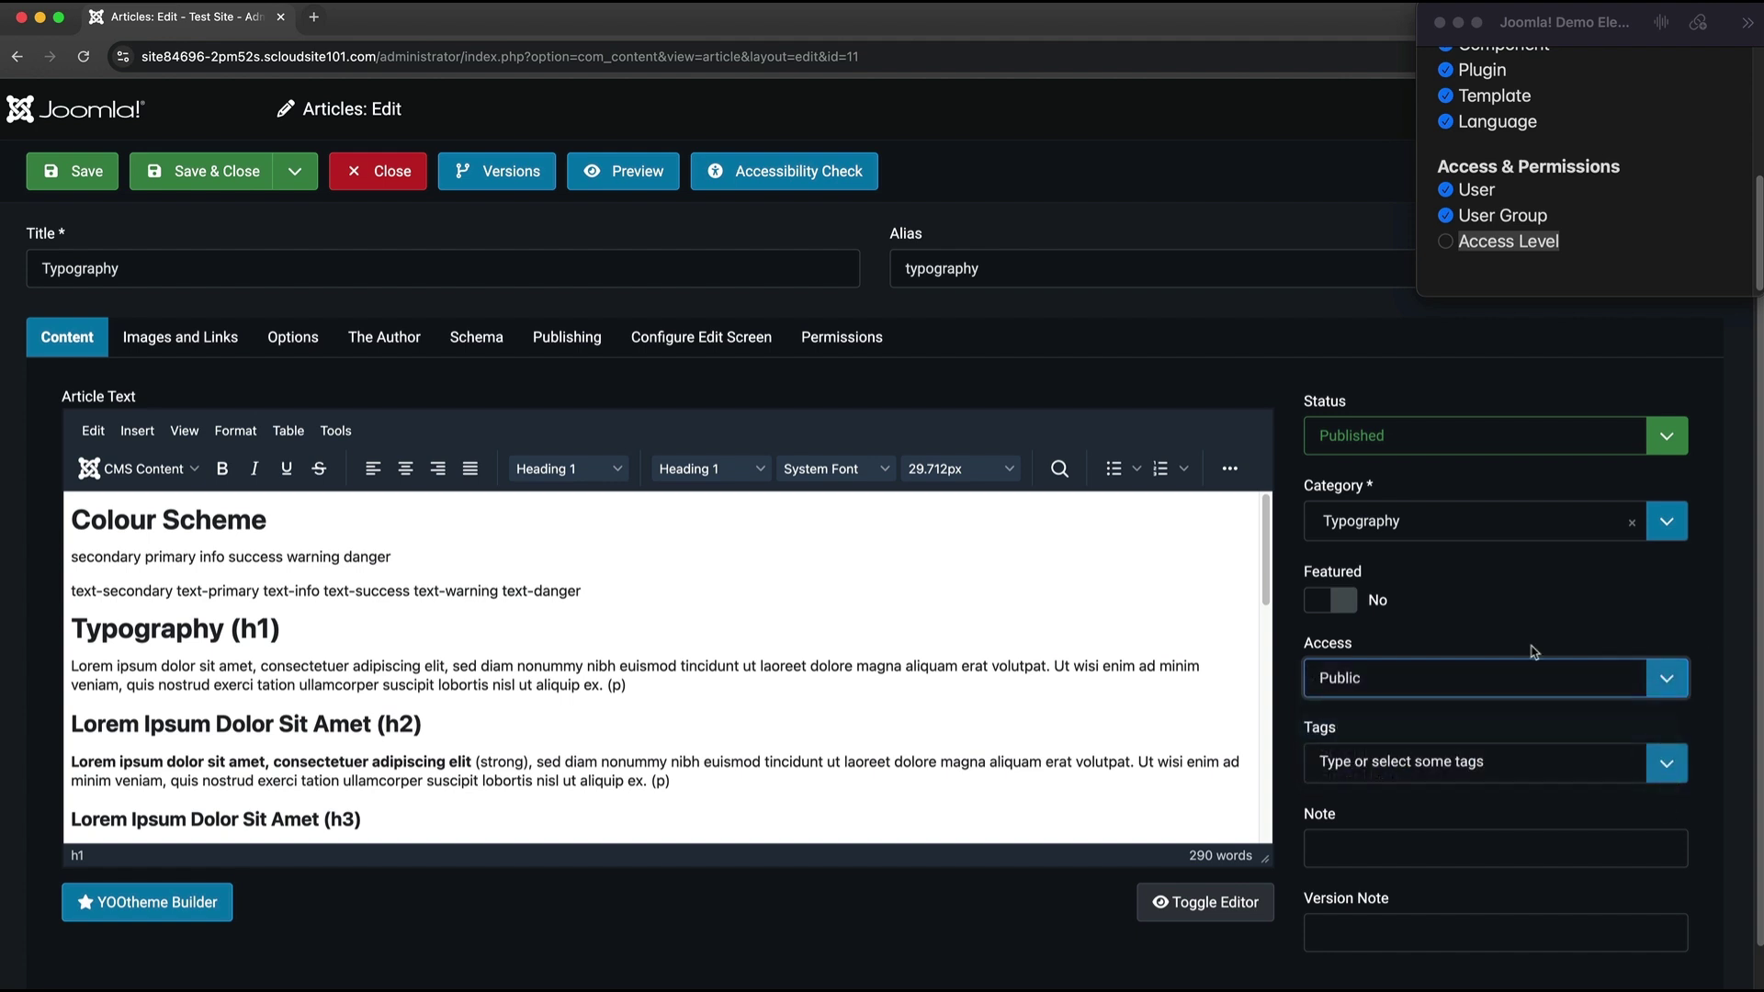
Set the Typography article's access level to Guest and close the article without saving.
left_click(1672, 687)
left_click(1488, 634)
left_click(1674, 697)
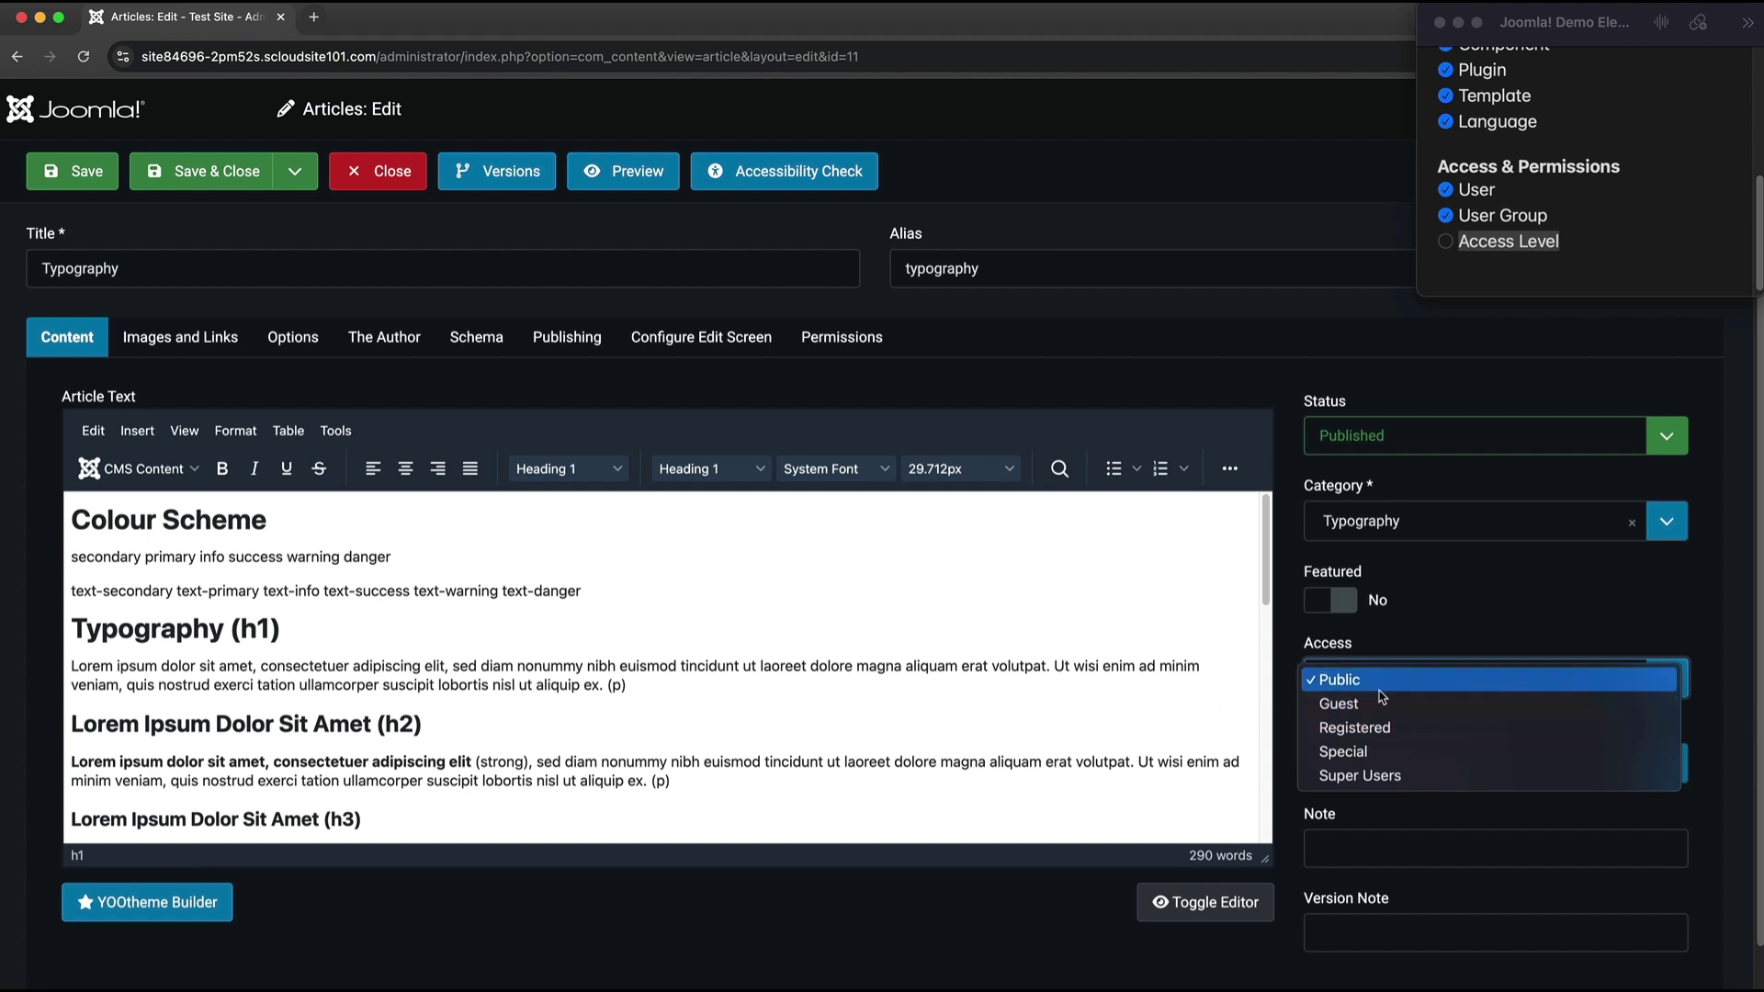
left_click(1403, 705)
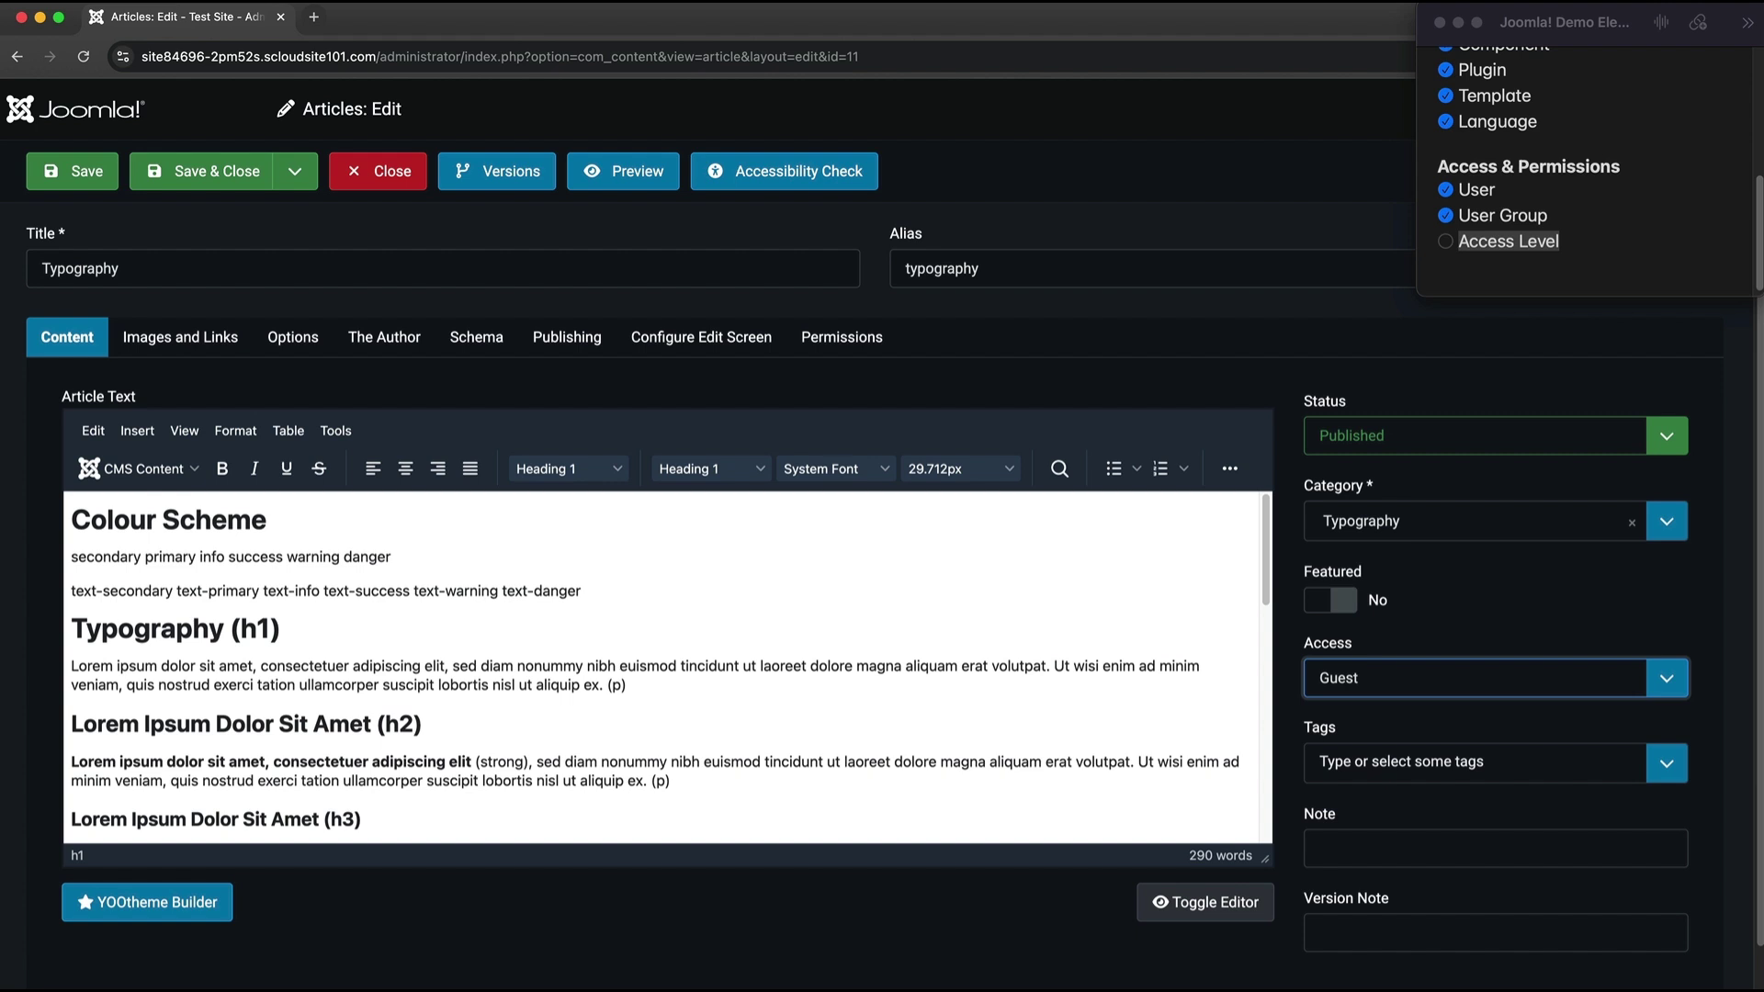
left_click(356, 186)
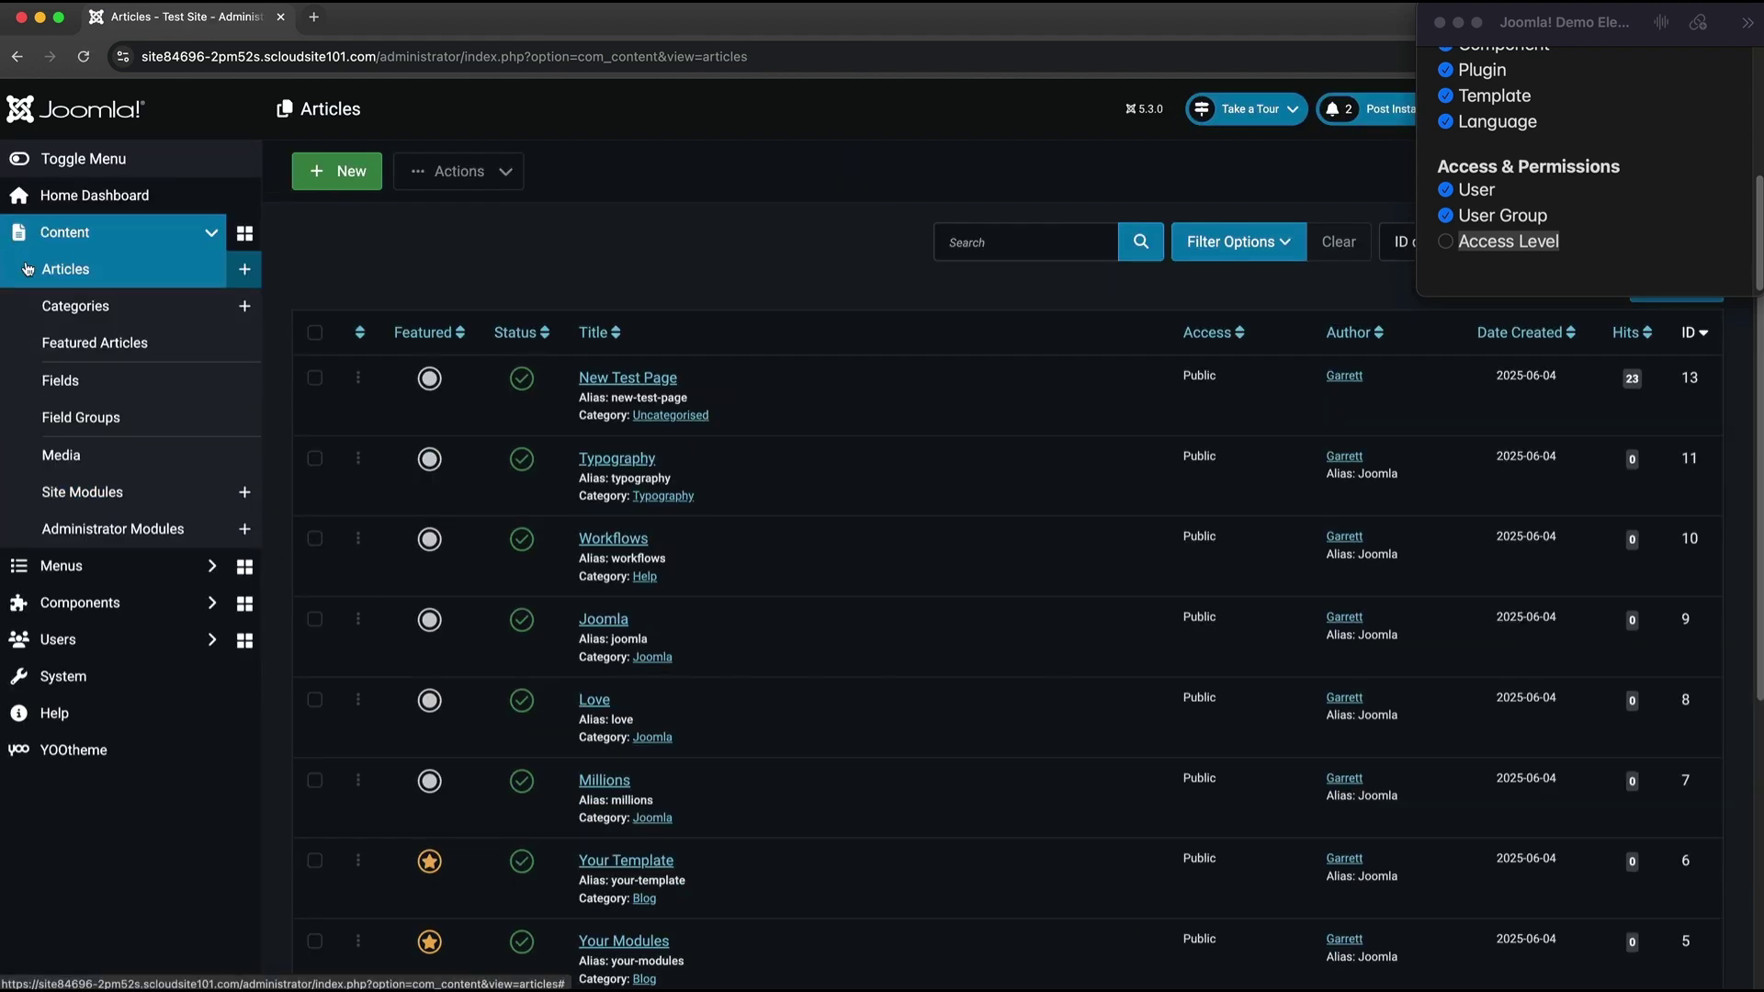
Open the Older Posts site module and view its access setting.
left_click(119, 497)
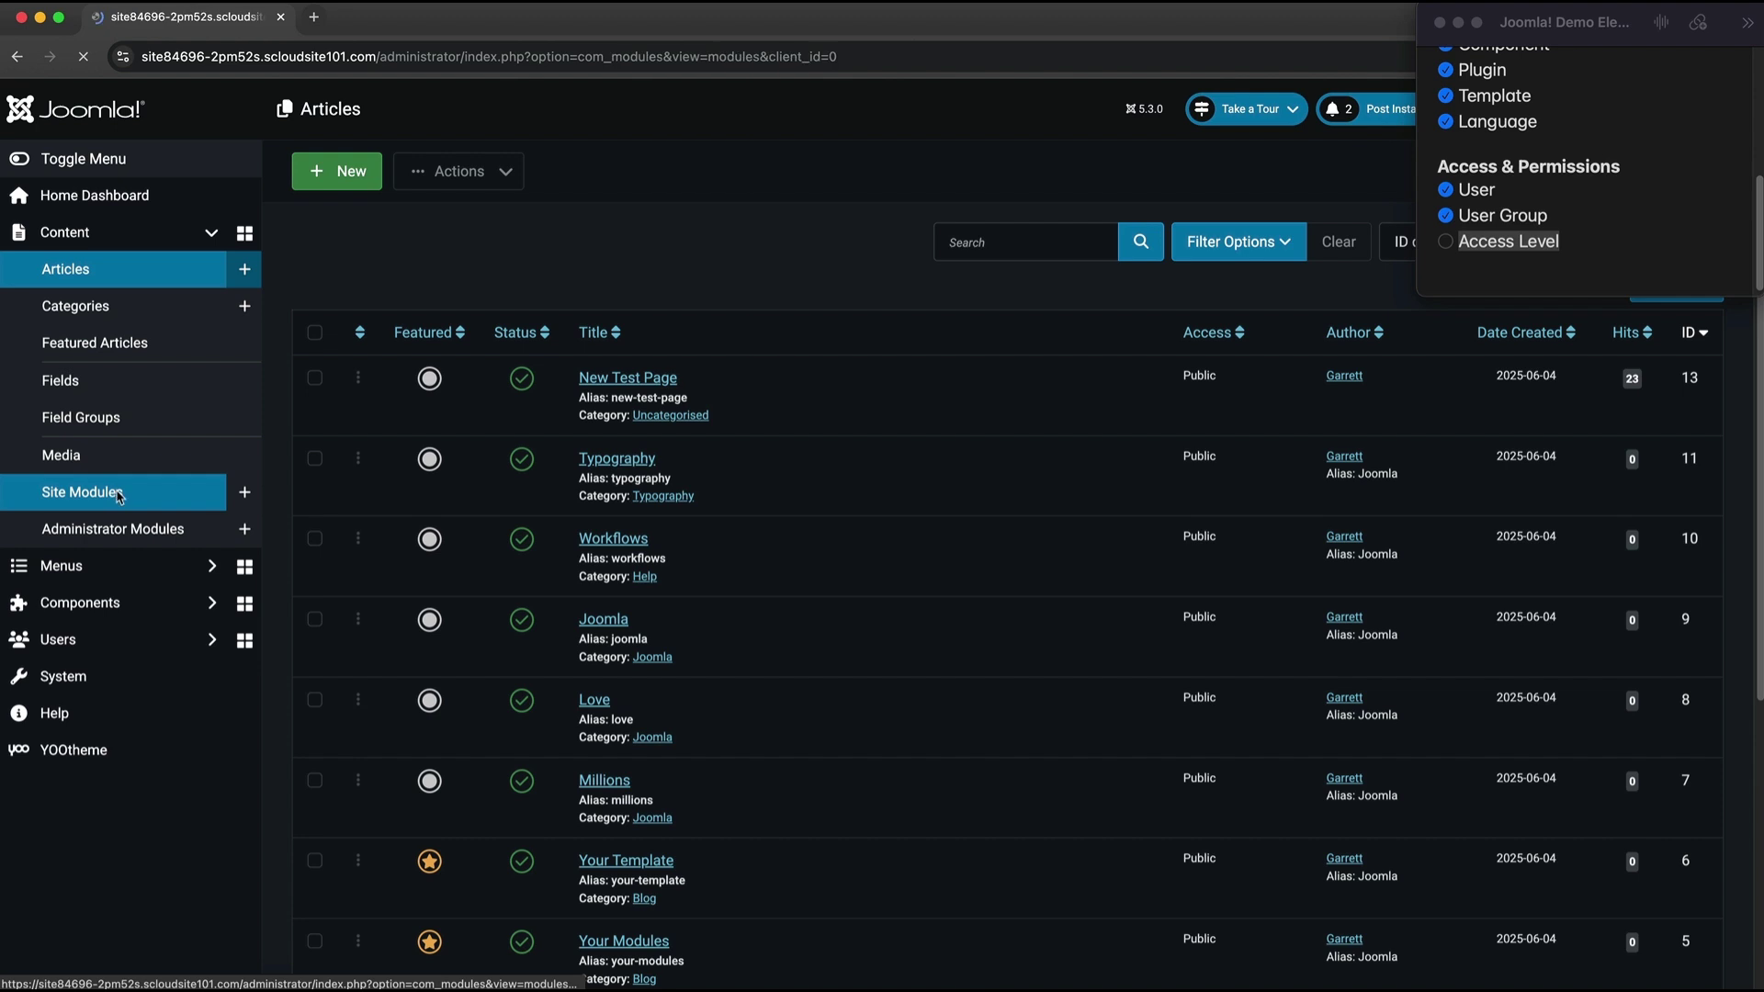
scroll(555, 709, "down", 3)
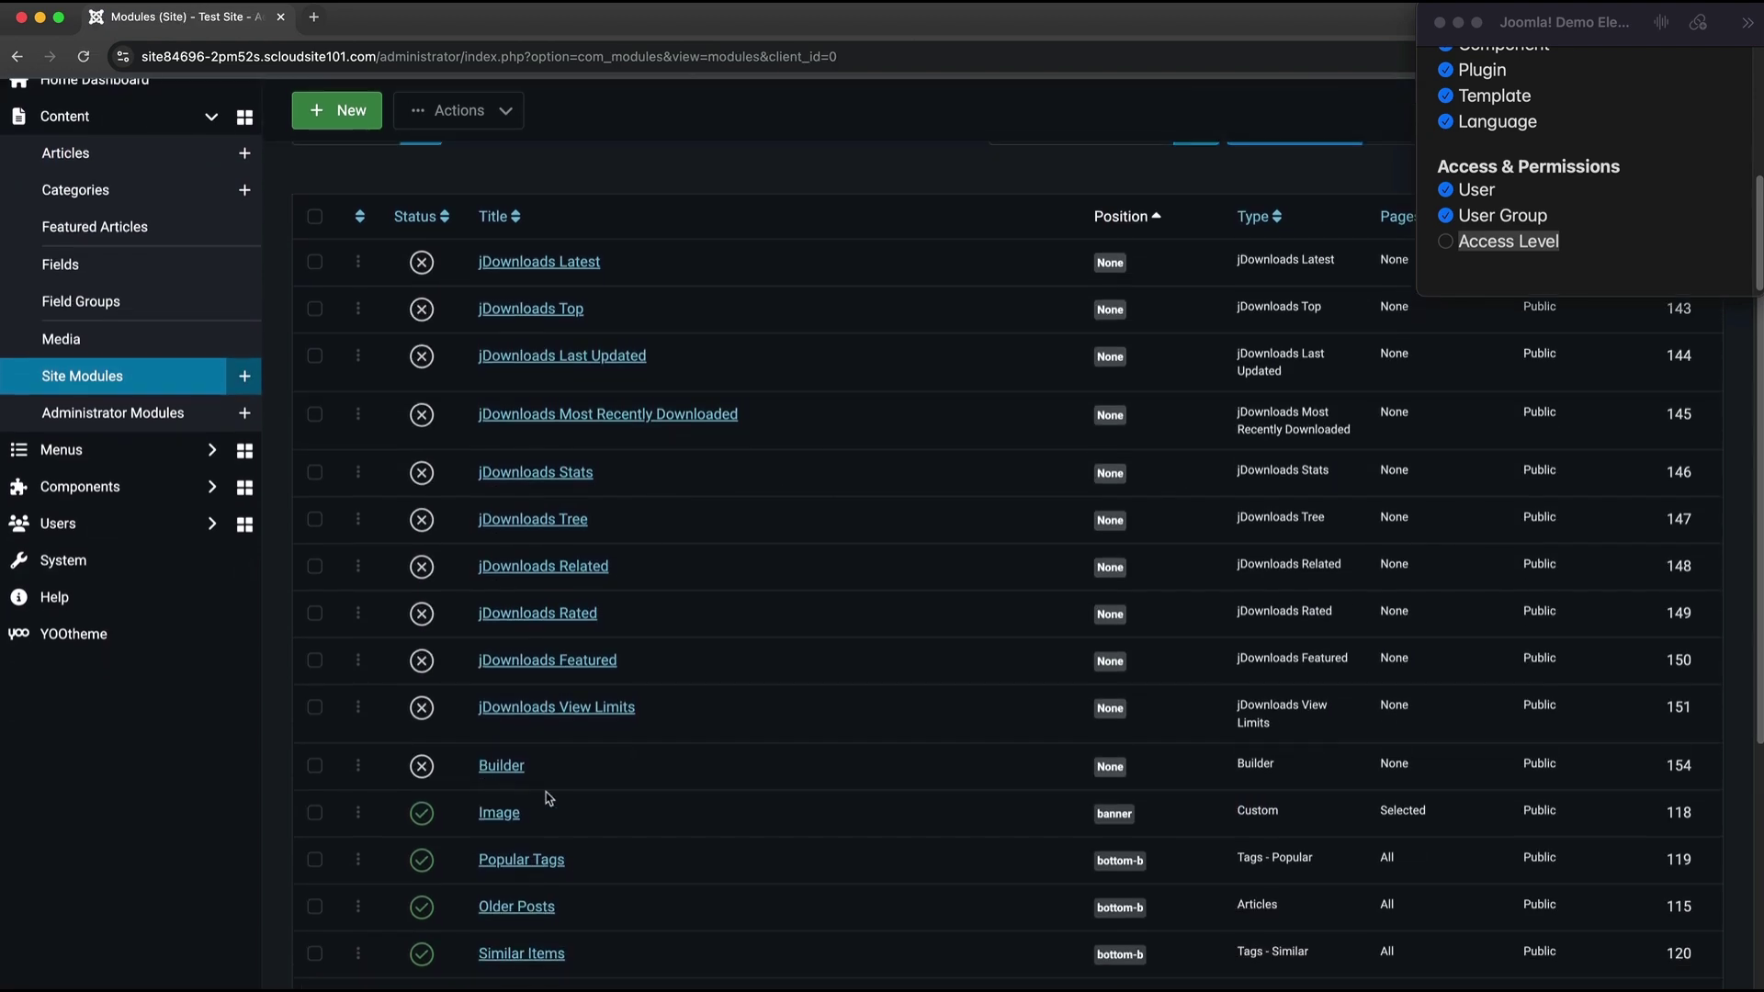
scroll(478, 855, "down", 3)
left_click(538, 813)
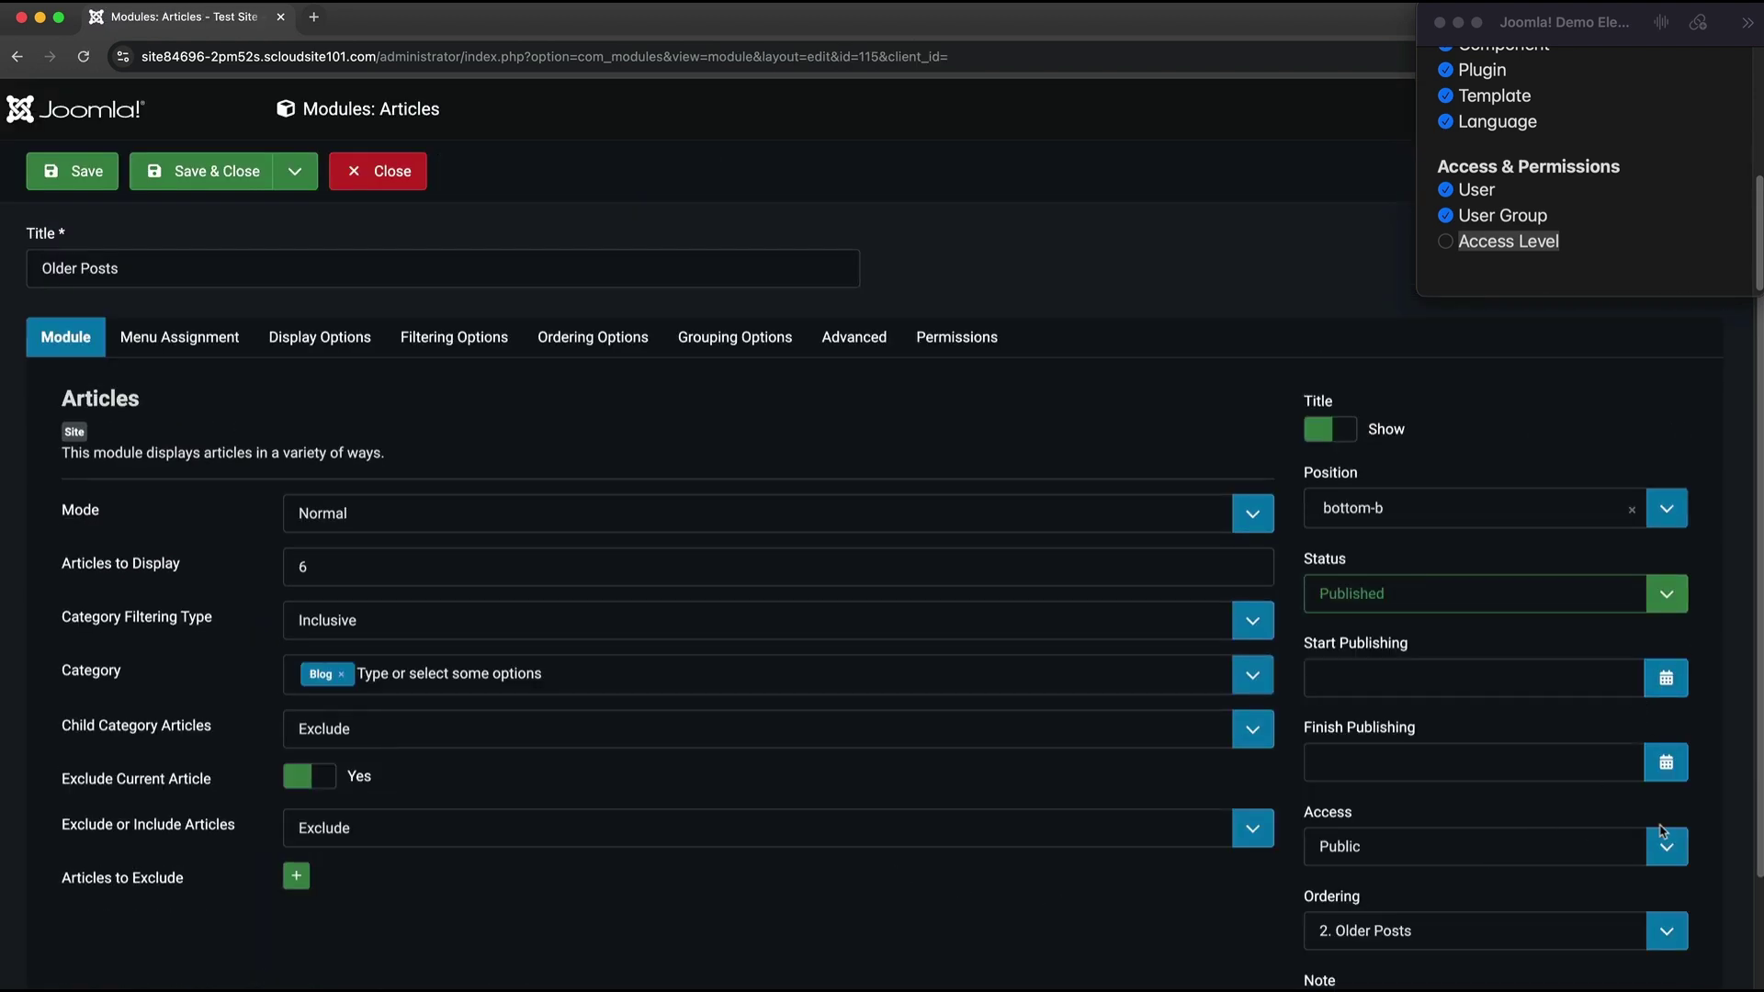
View the available access level options for the Older Posts module and close it without saving.
left_click(1662, 834)
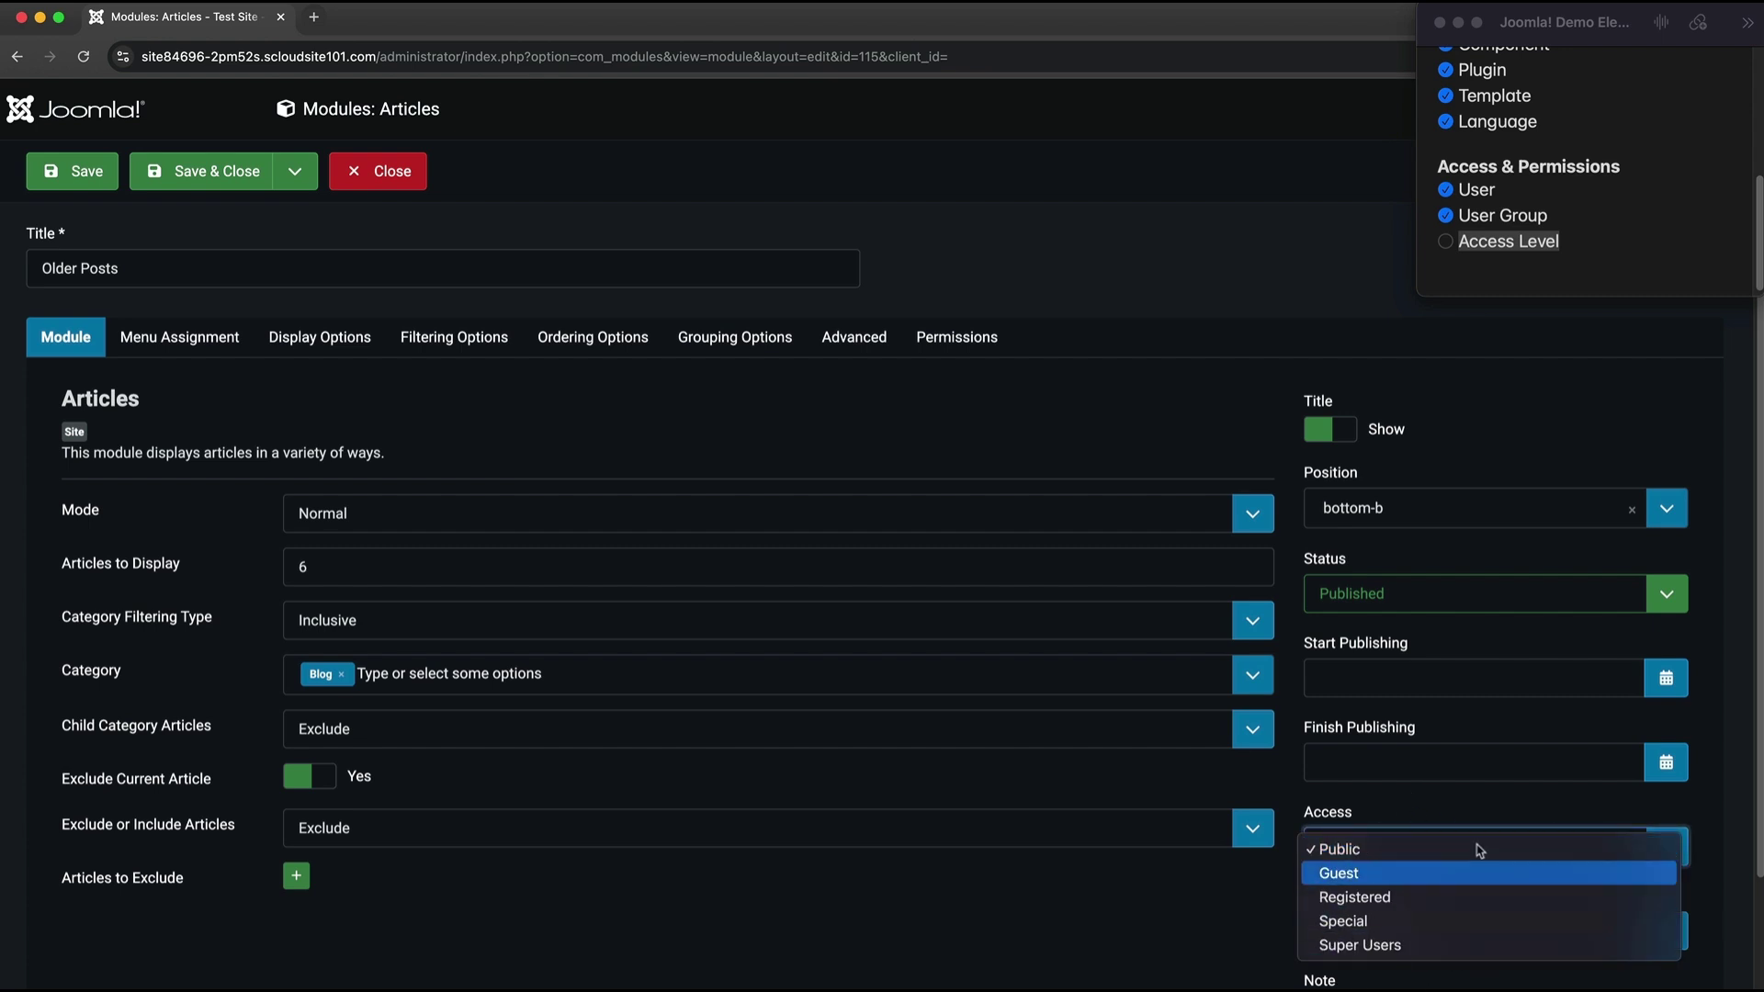
left_click(352, 171)
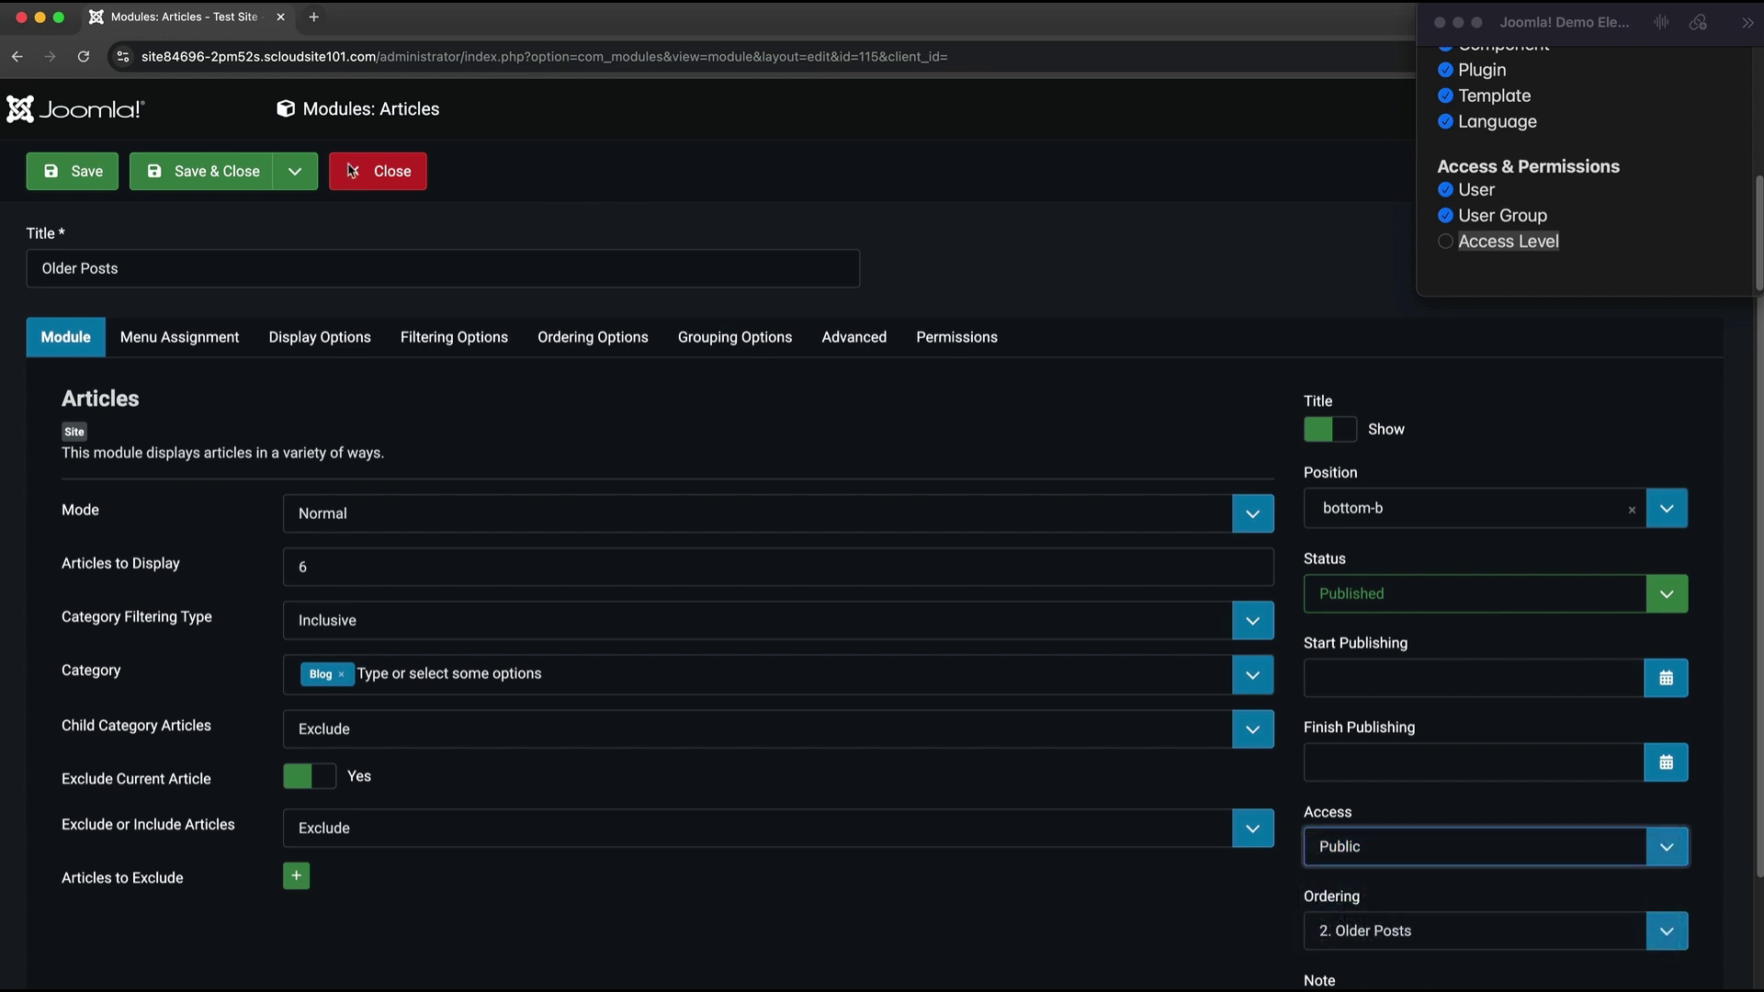
left_click(351, 171)
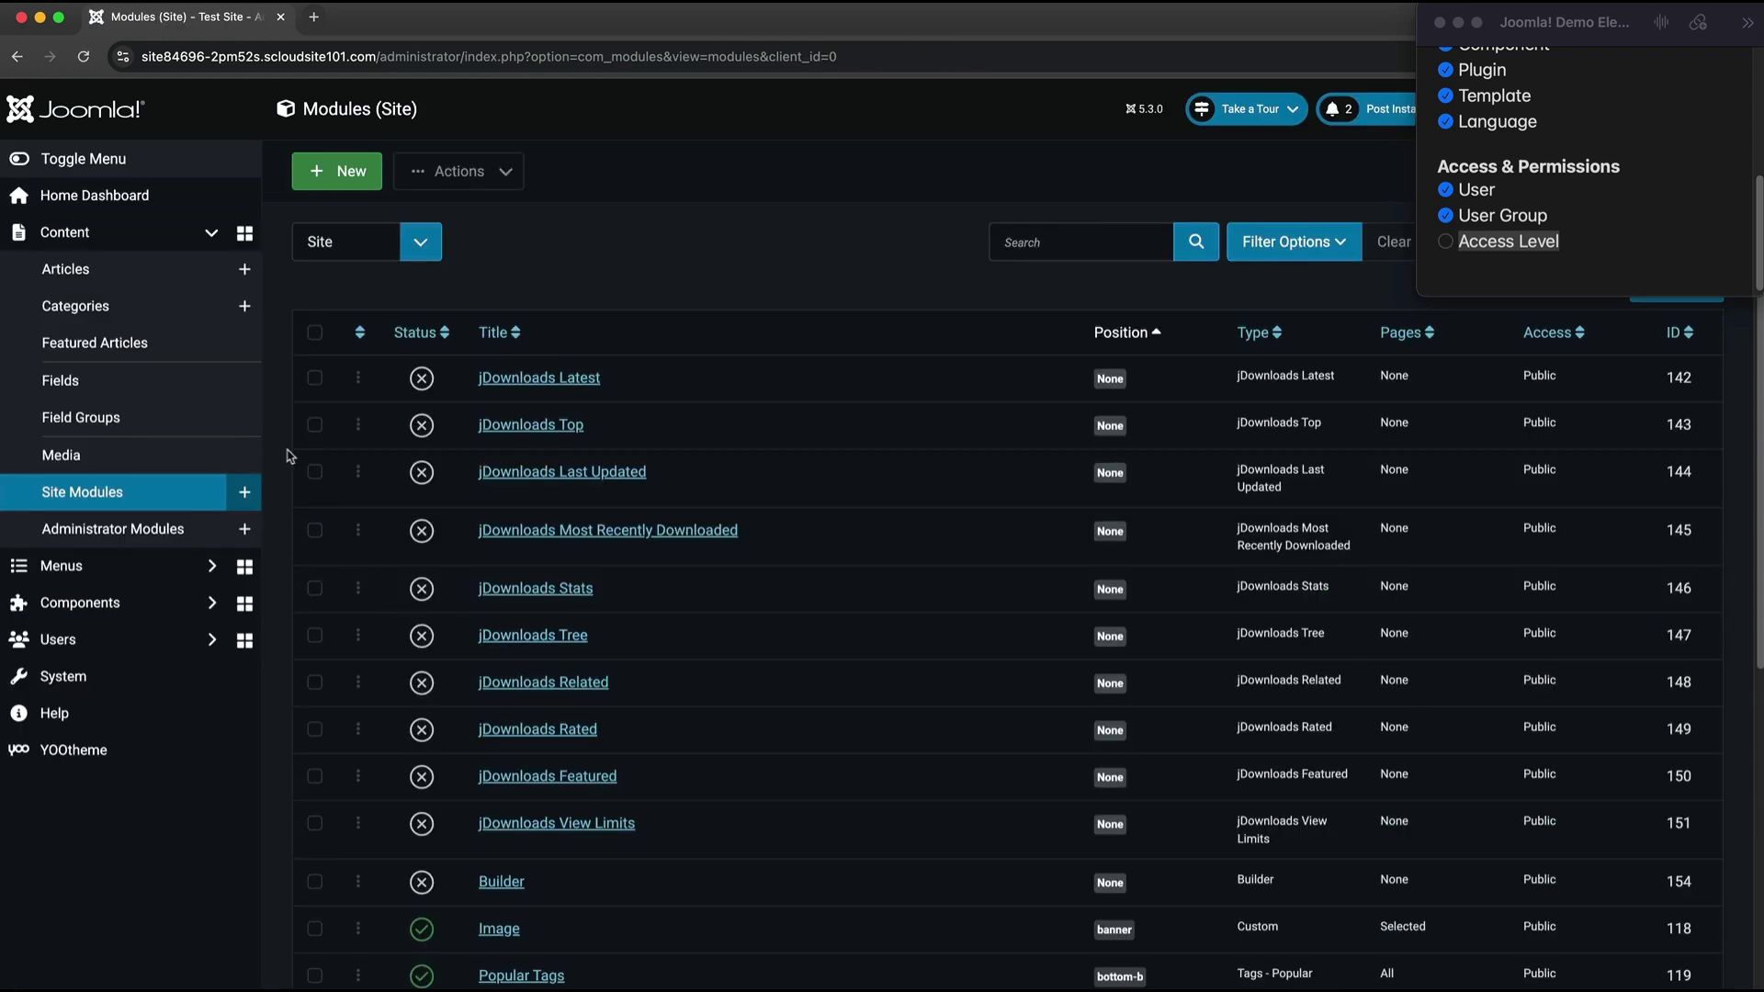
Open the Blog article category, view its available access level options and close it without saving.
left_click(69, 316)
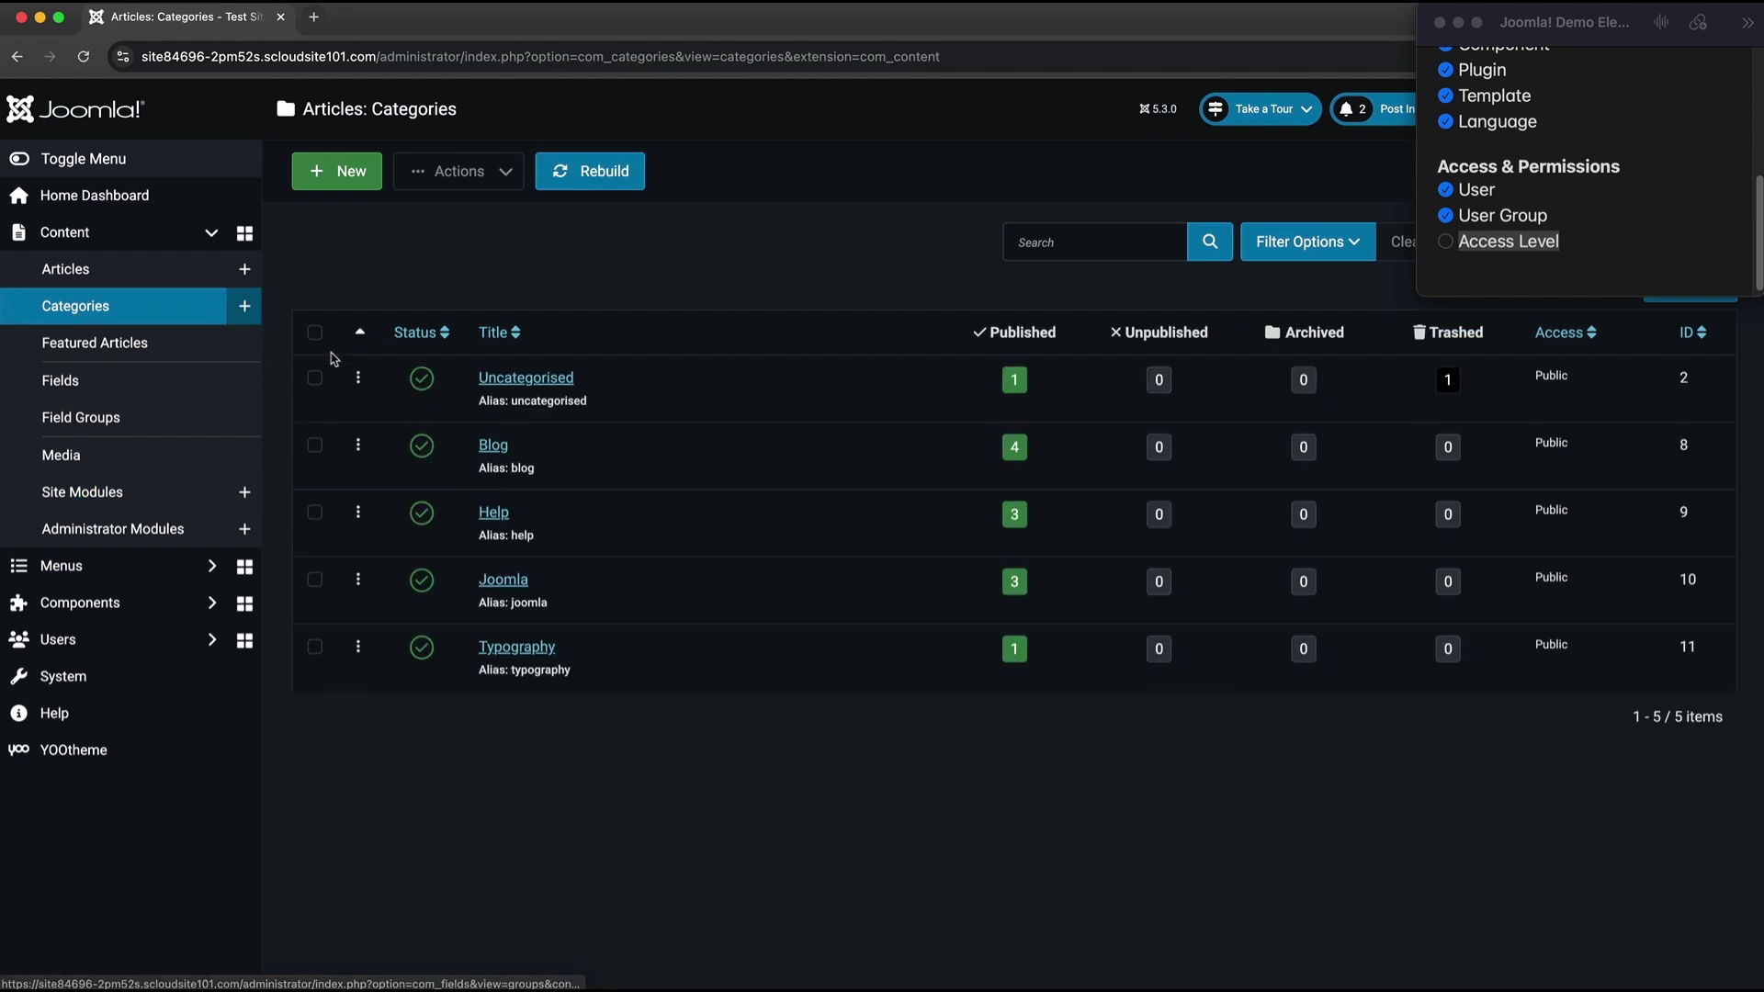
left_click(489, 446)
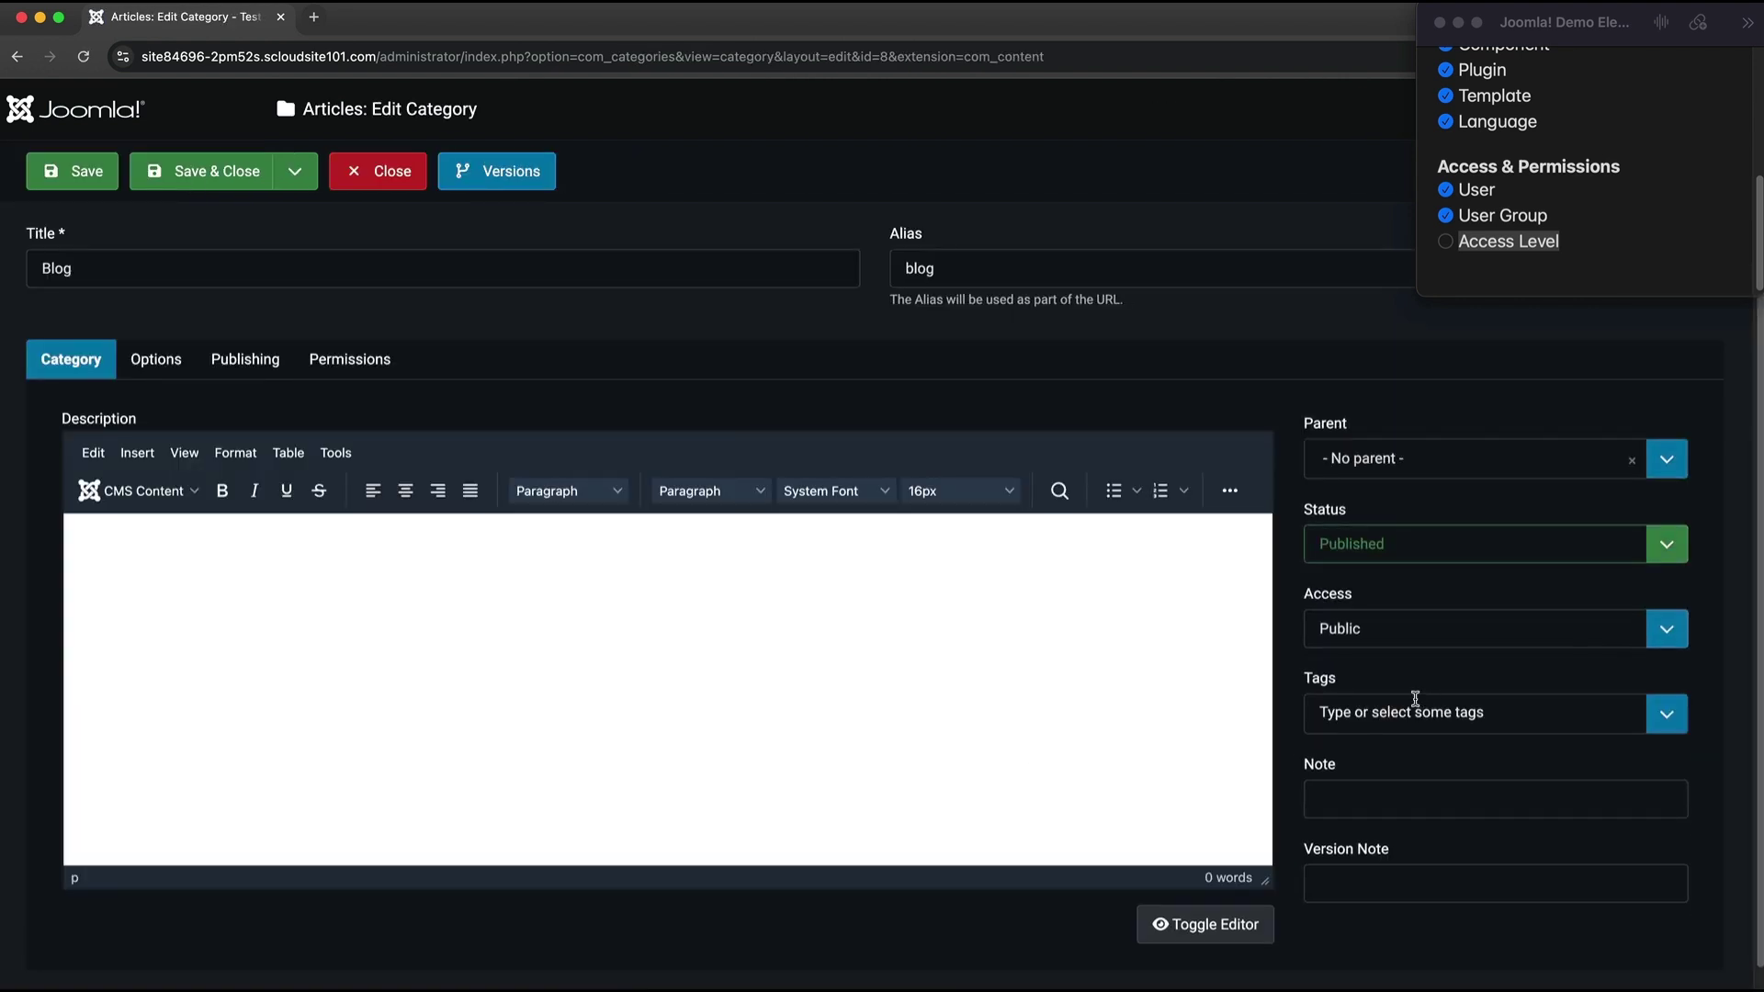
left_click(1491, 630)
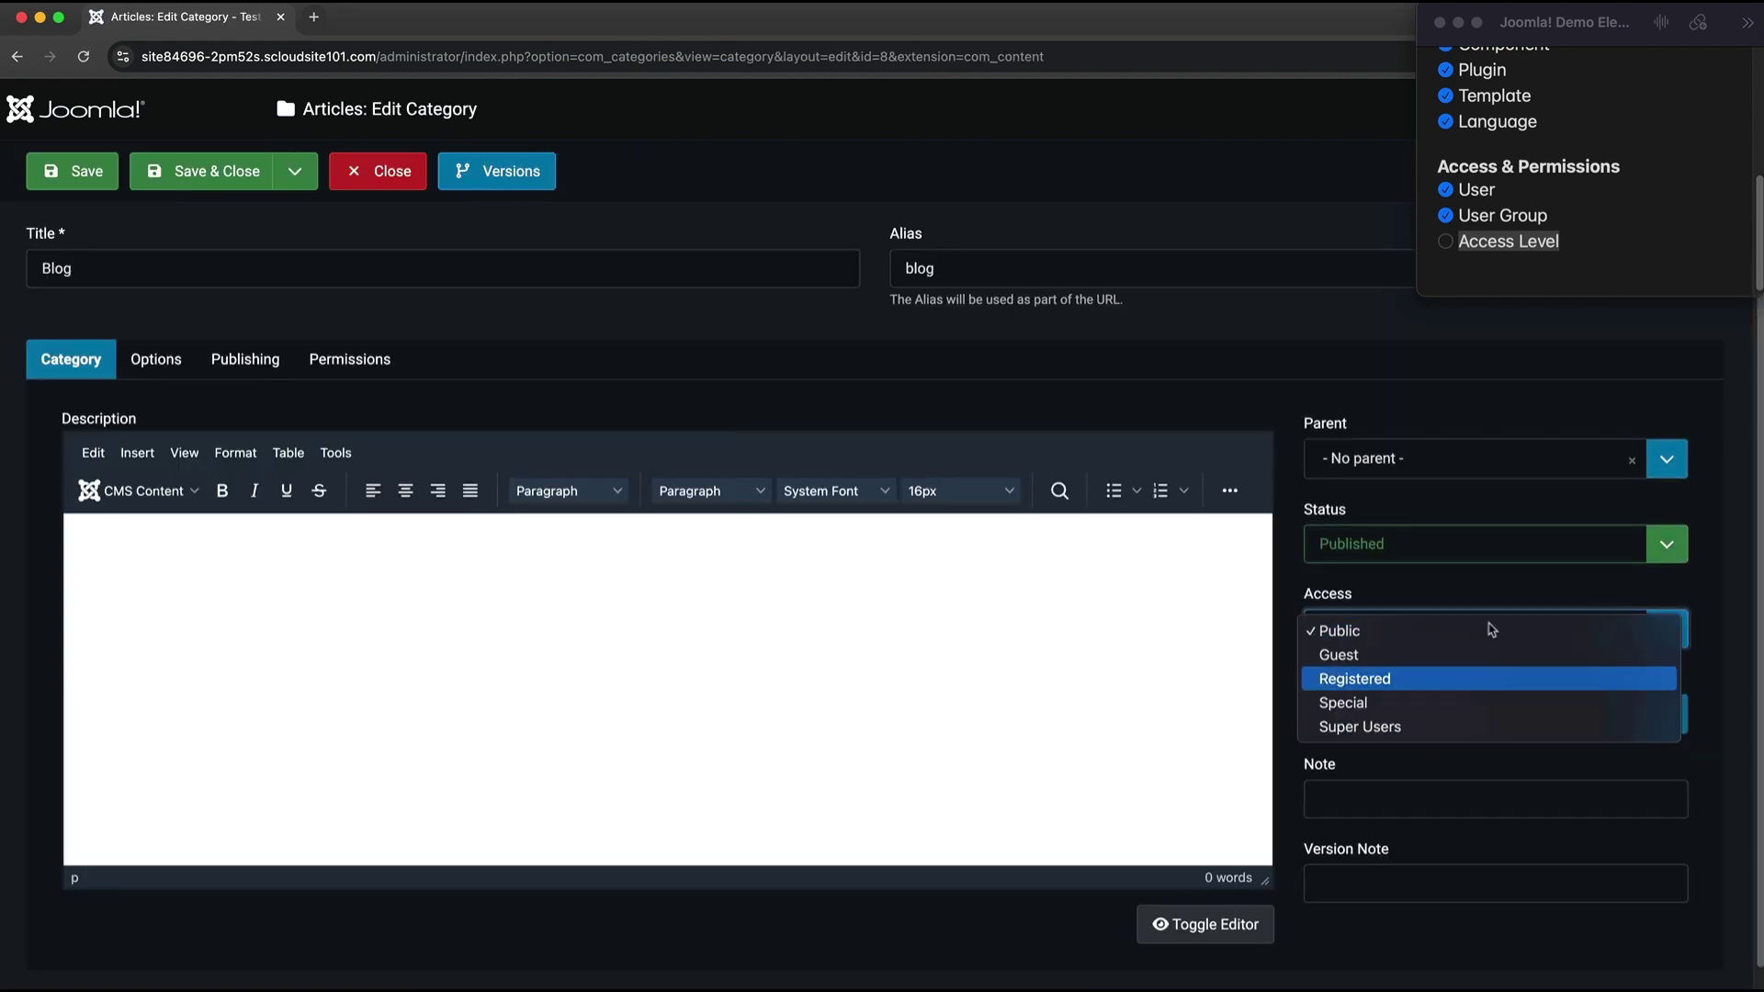
left_click(392, 179)
left_click(388, 179)
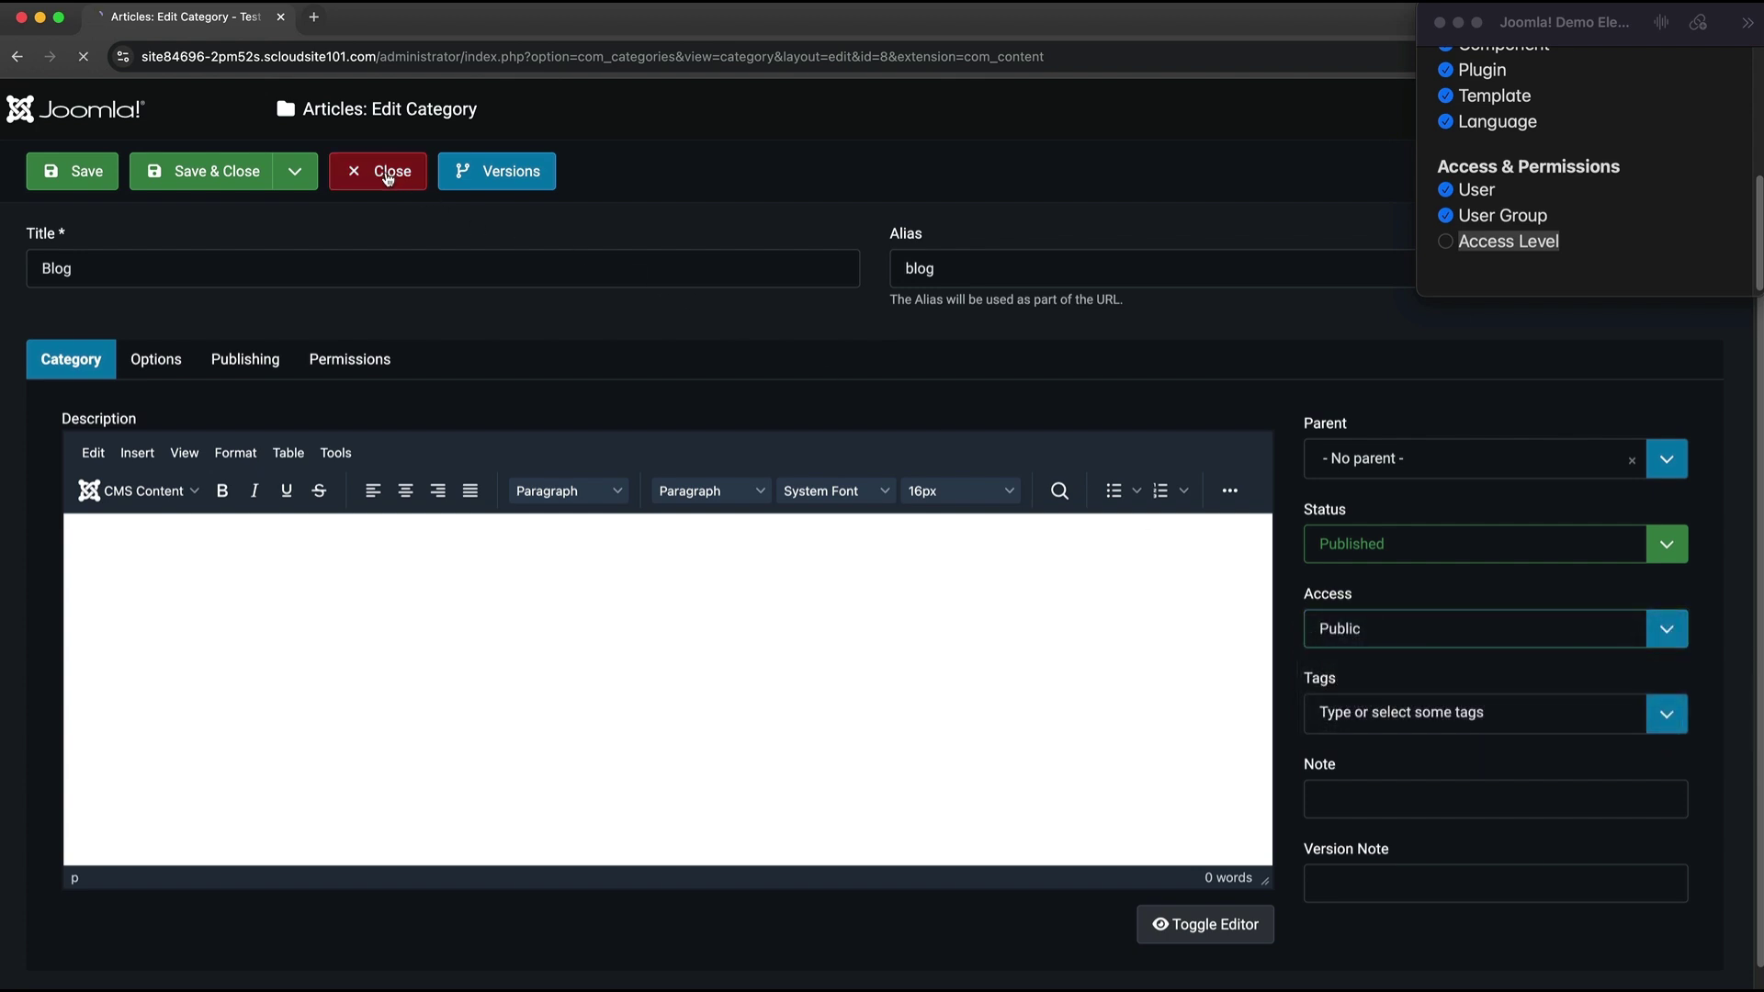
Open the Blog item of the Main Menu Blog menu, view its access level options and close it without saving.
left_click(63, 567)
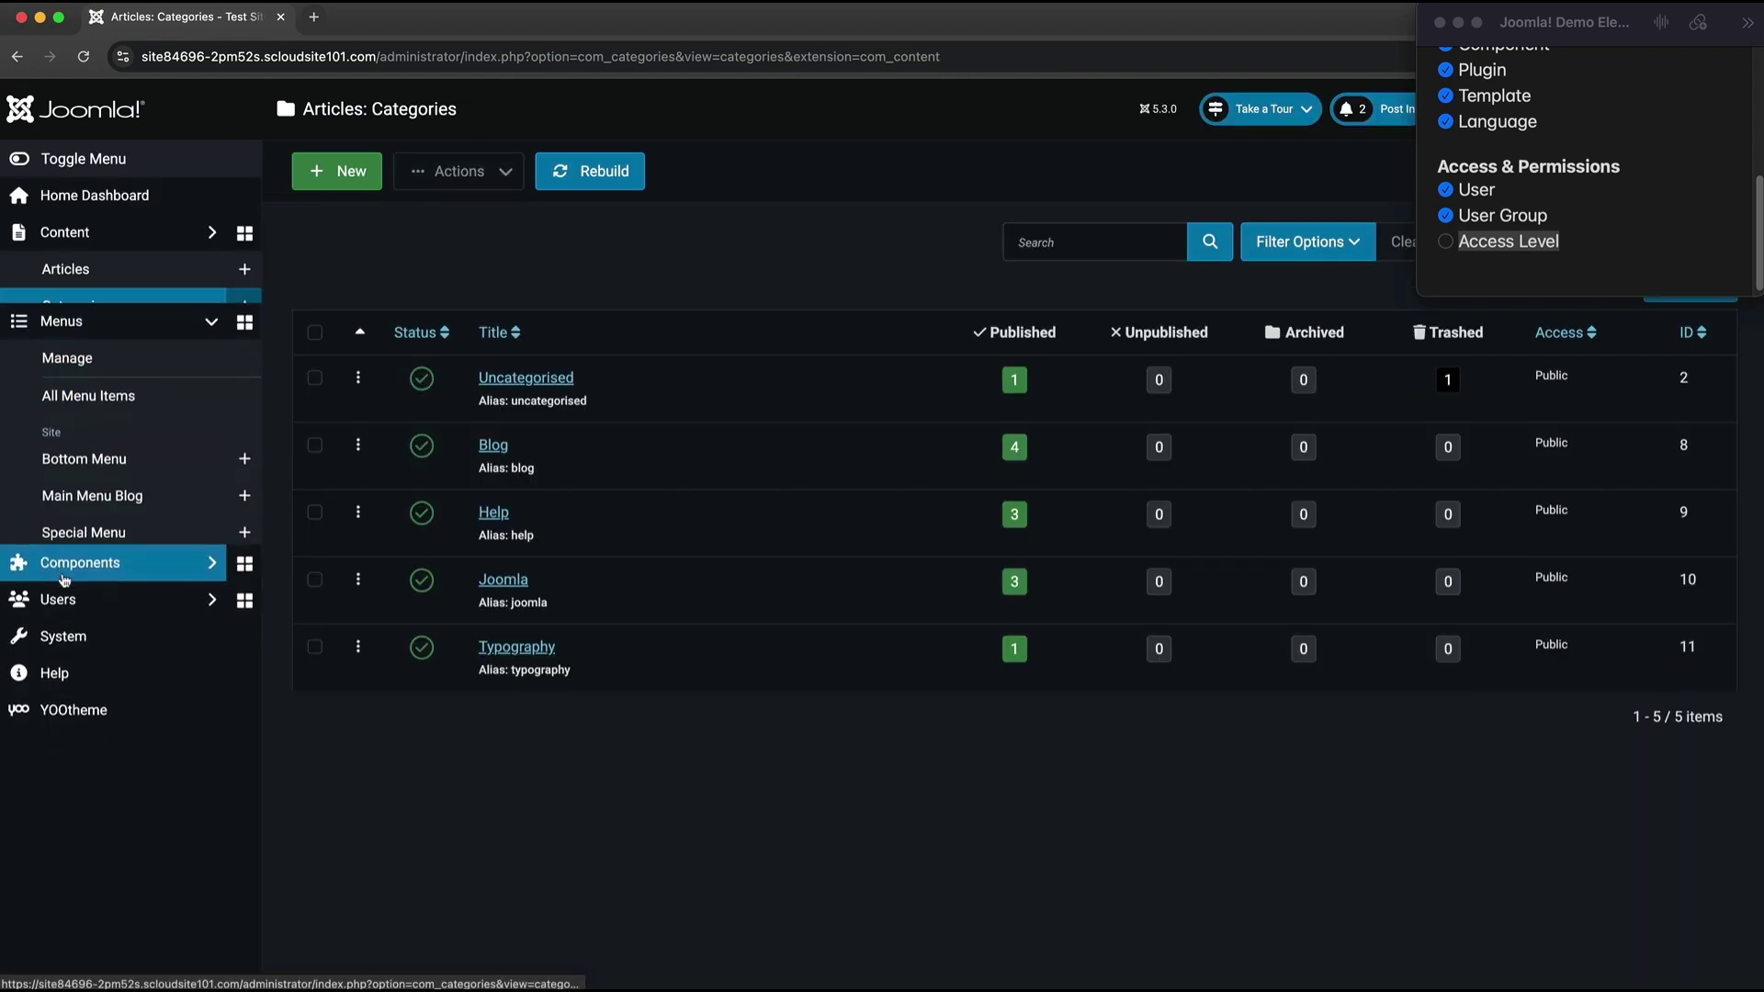
left_click(112, 447)
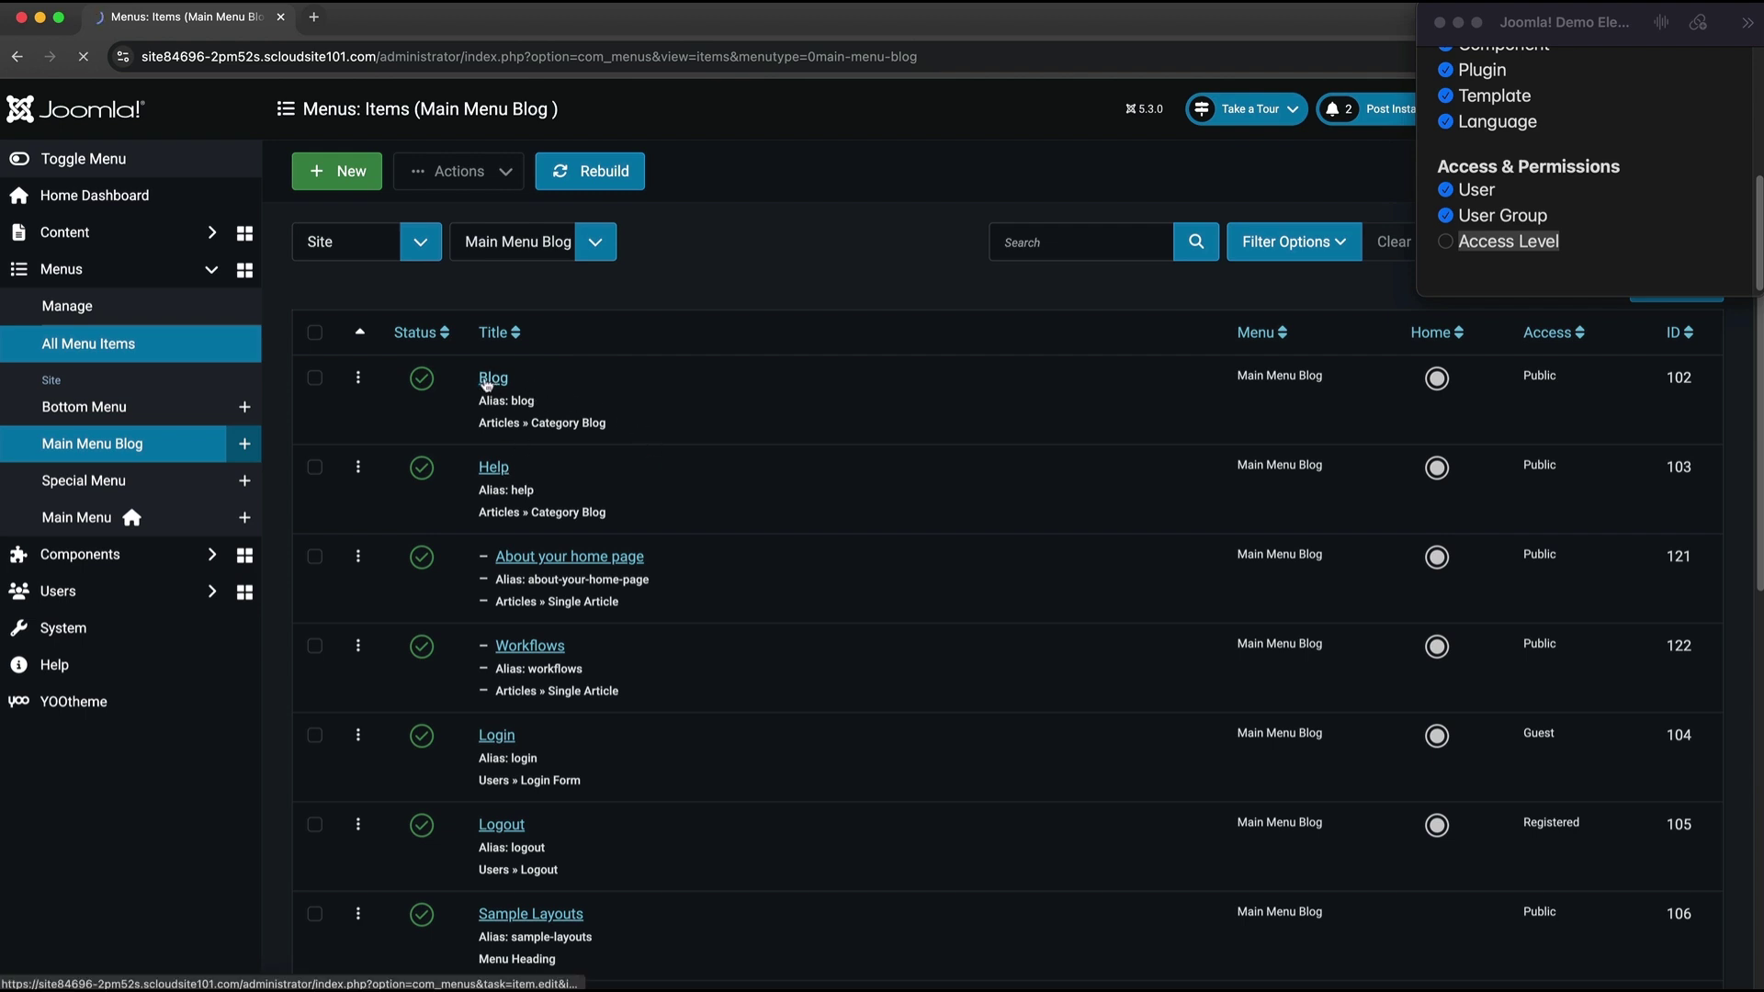
left_click(486, 384)
scroll(1470, 716, "down", 2)
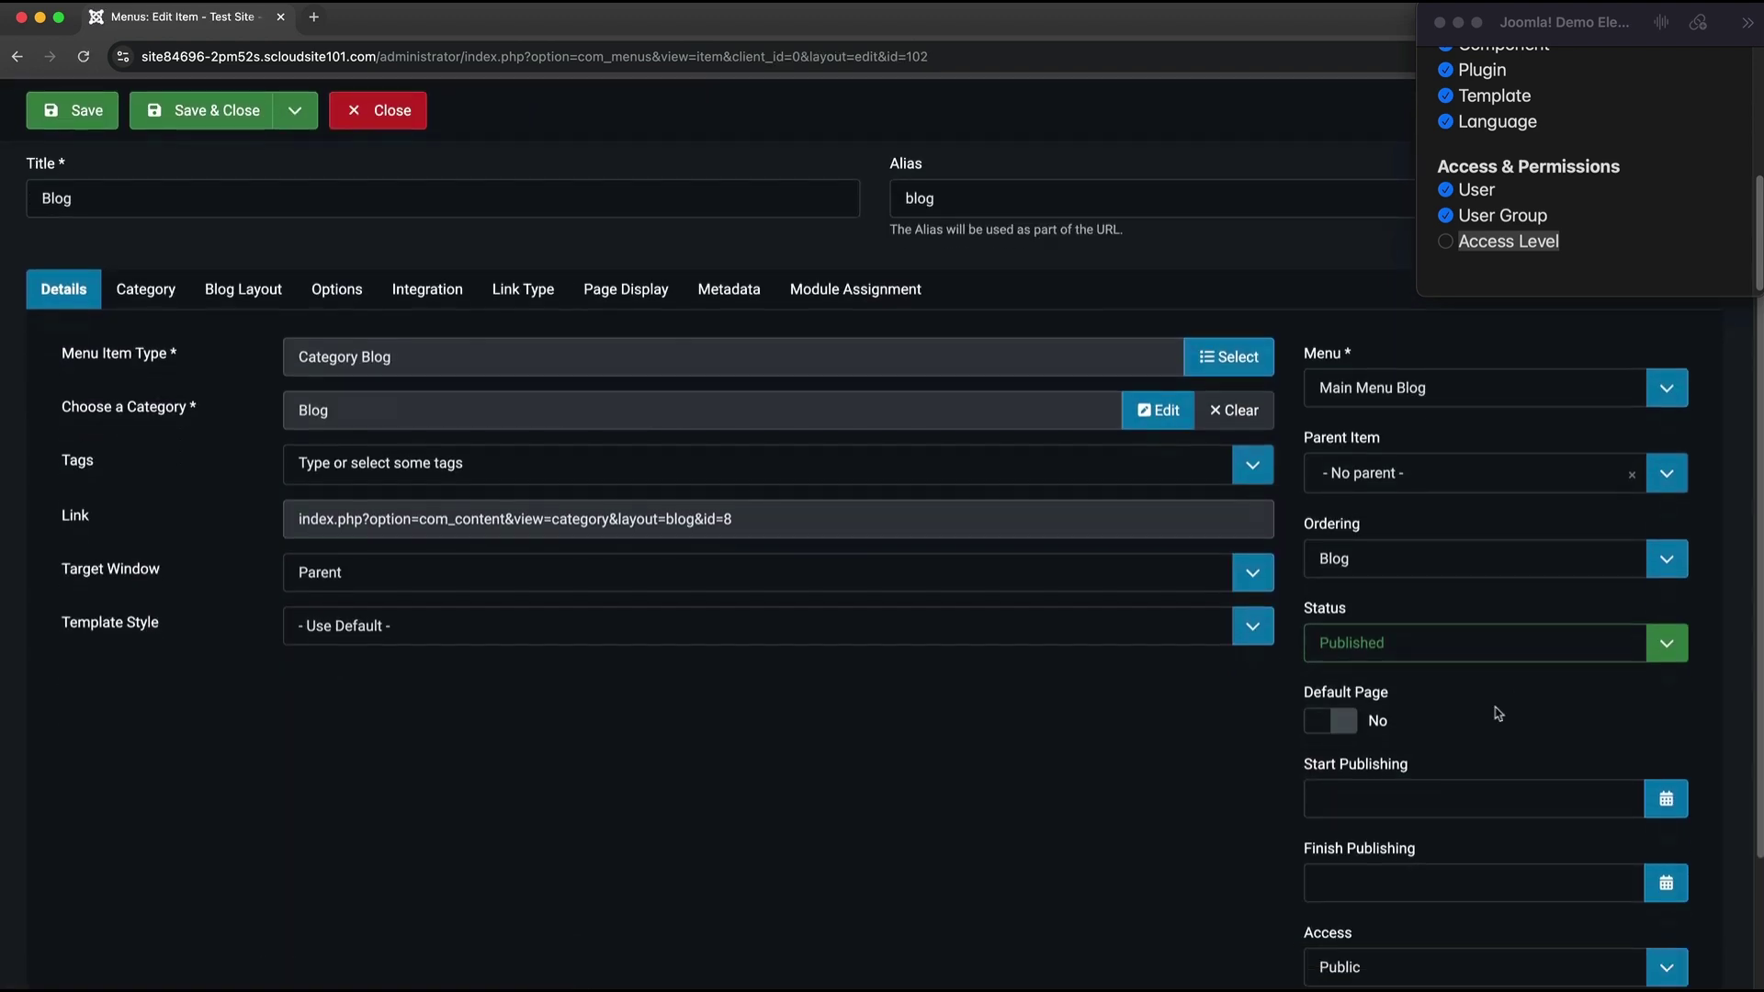
scroll(1497, 713, "down", 2)
left_click(1398, 797)
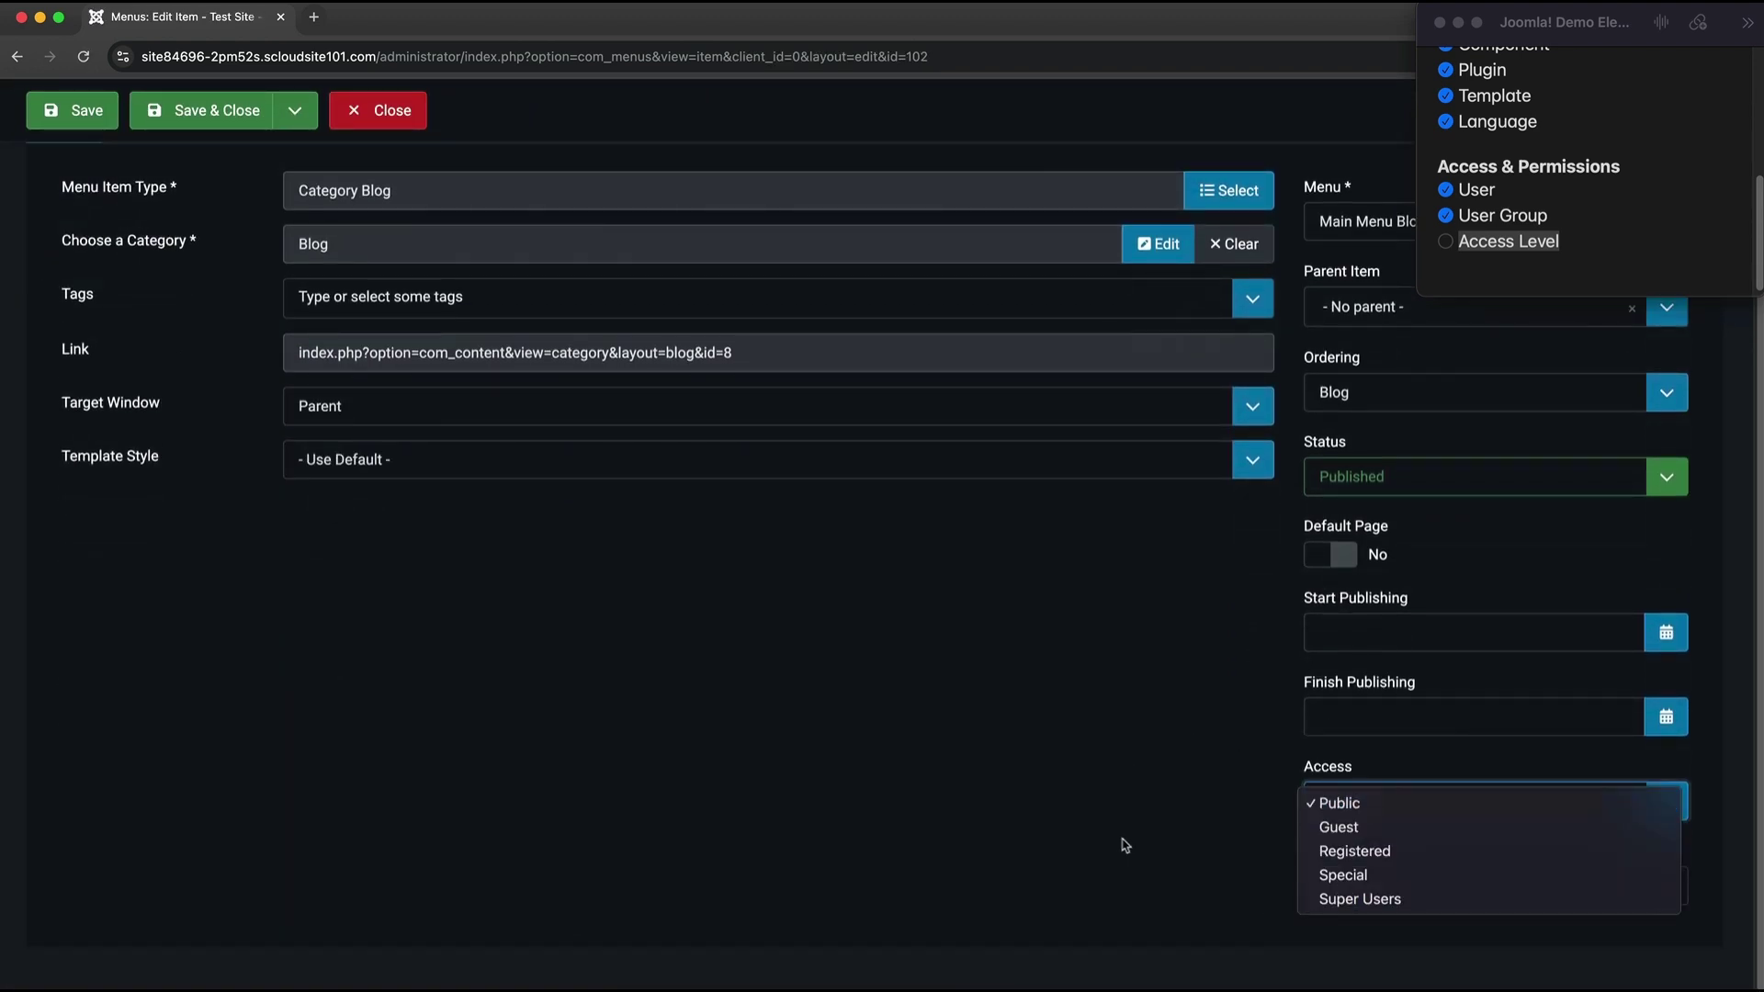
left_click(868, 689)
scroll(866, 687, "up", 4)
left_click(356, 175)
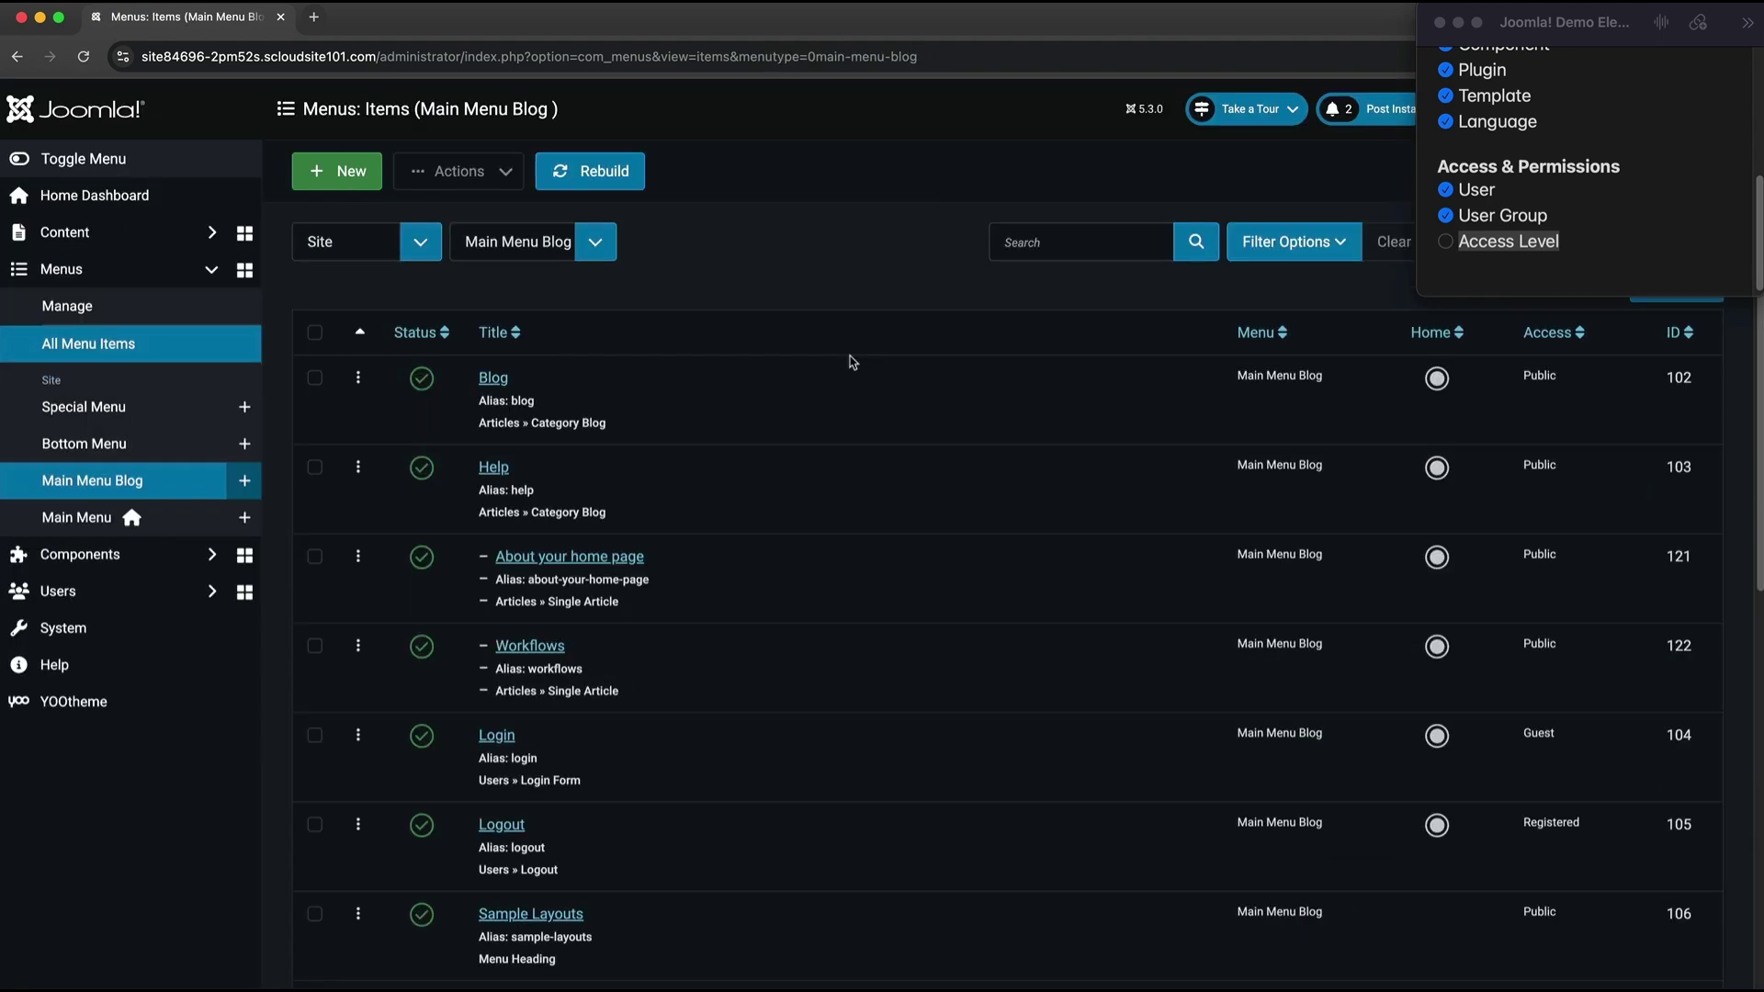
Open the My Check Box article field, view its access level options and close it without saving.
left_click(64, 241)
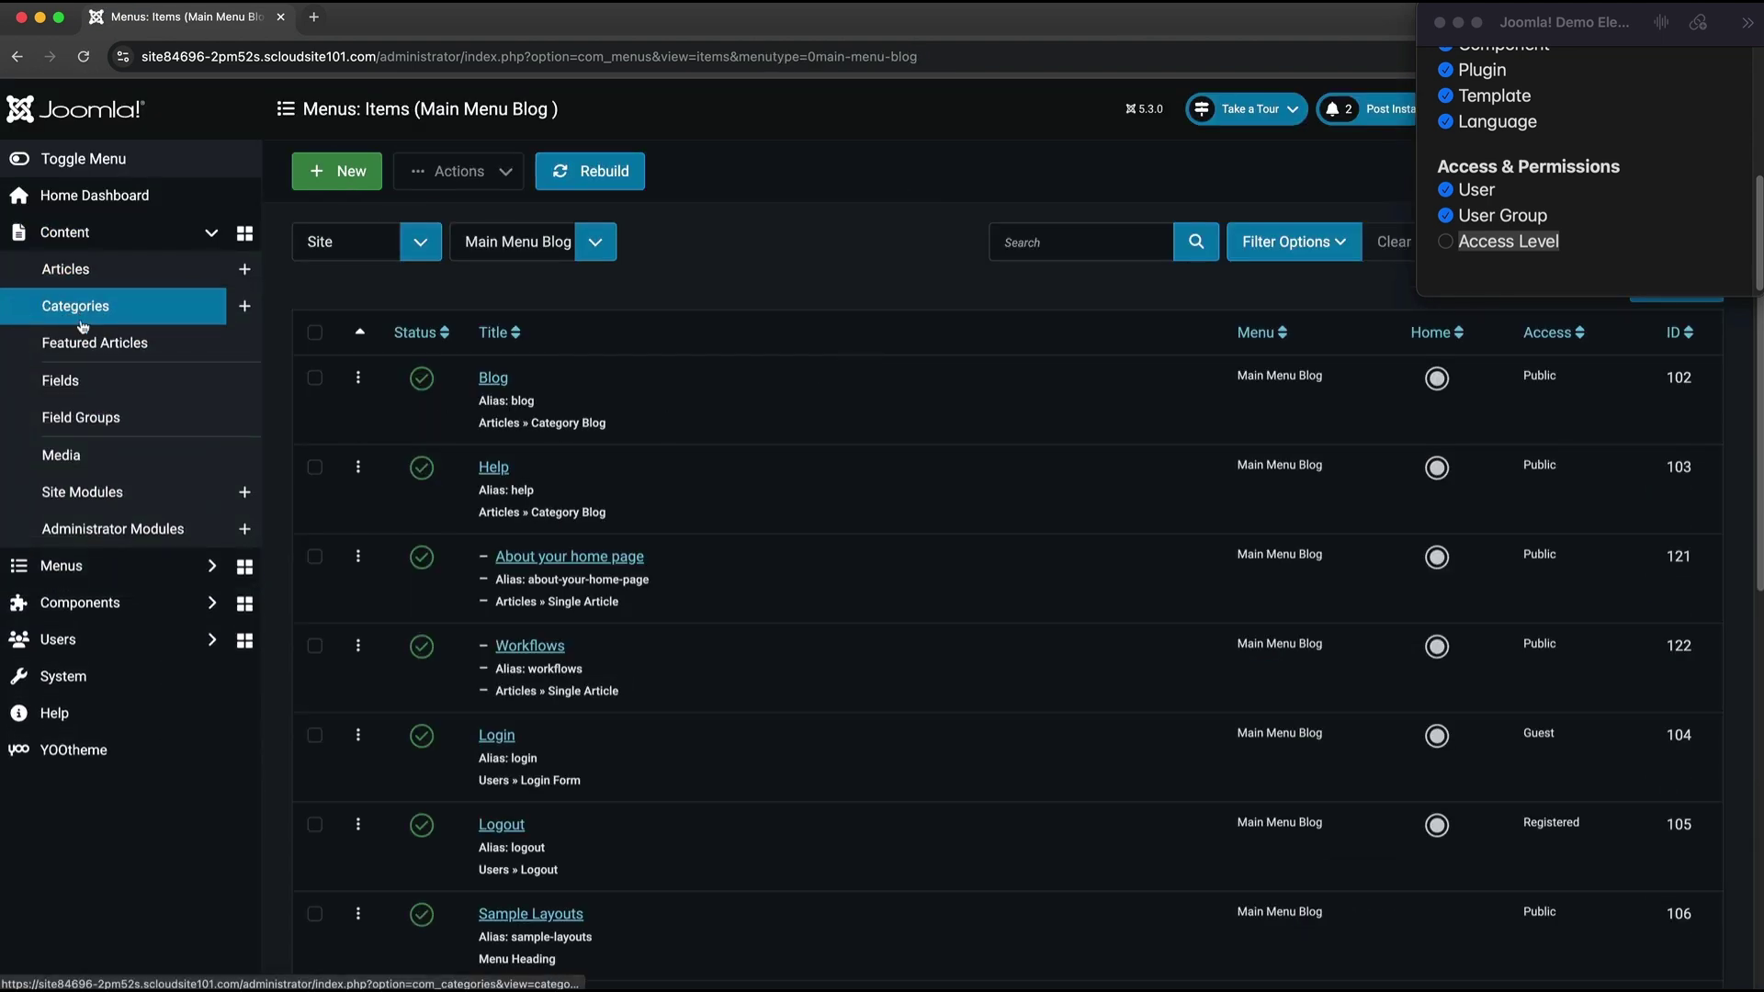
left_click(73, 393)
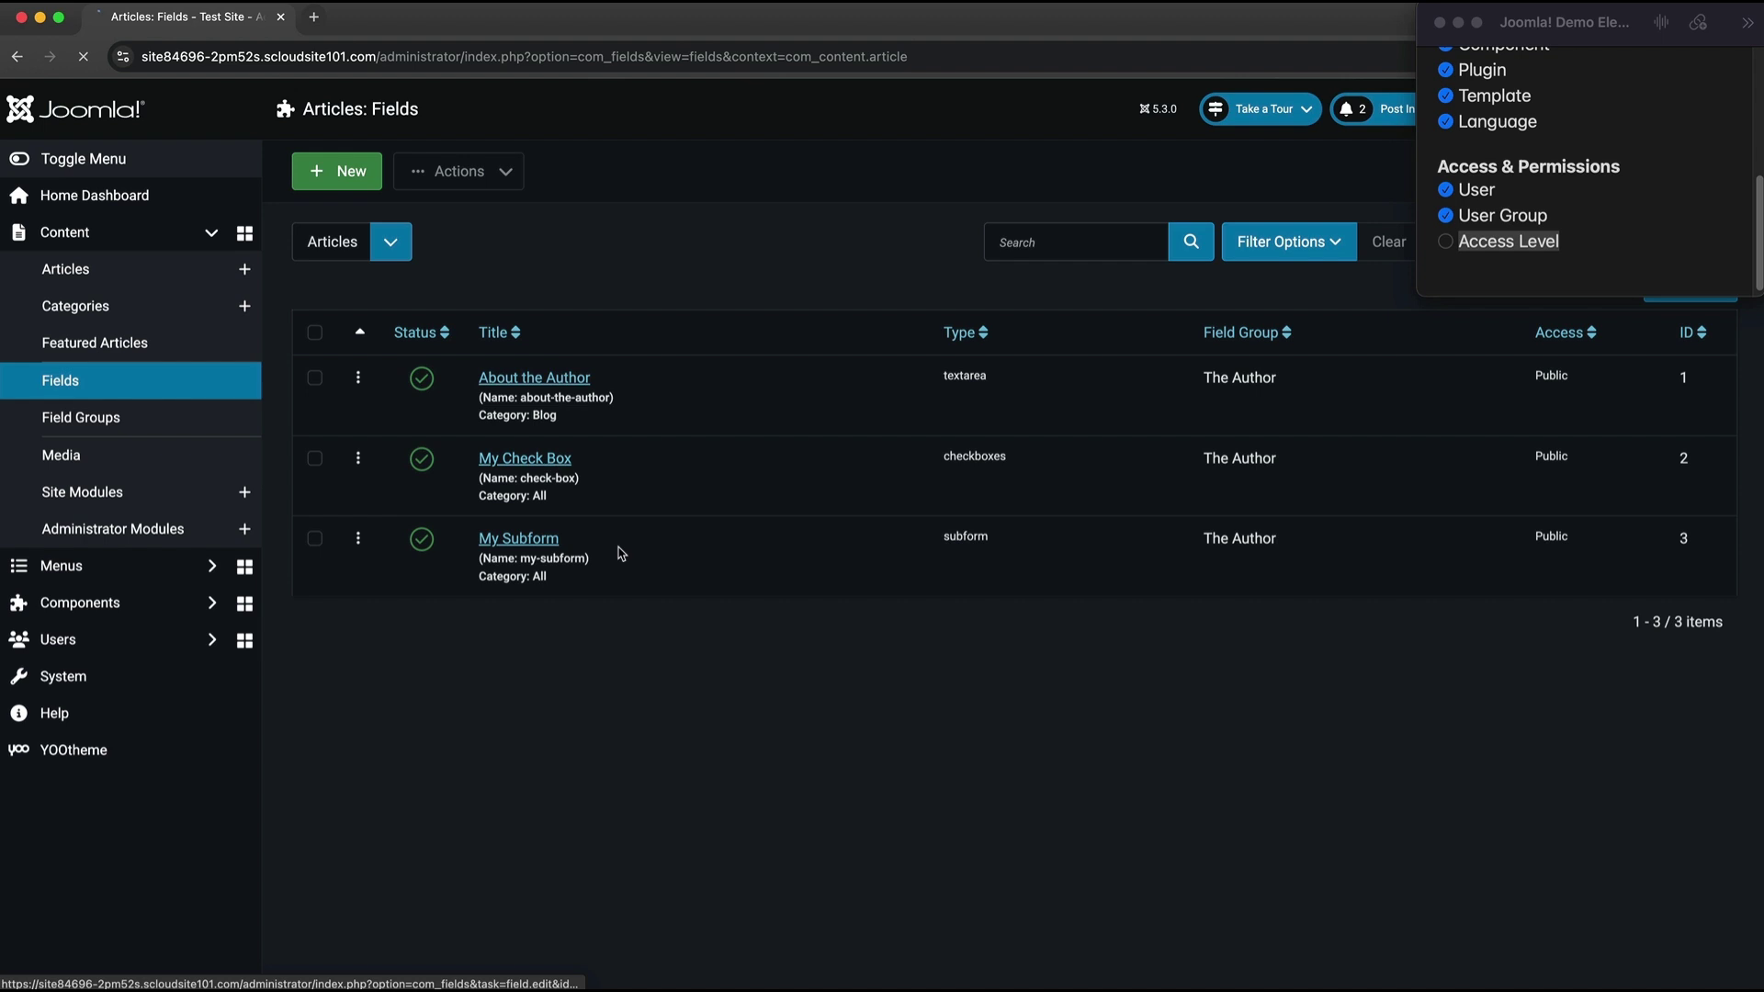
left_click(1351, 706)
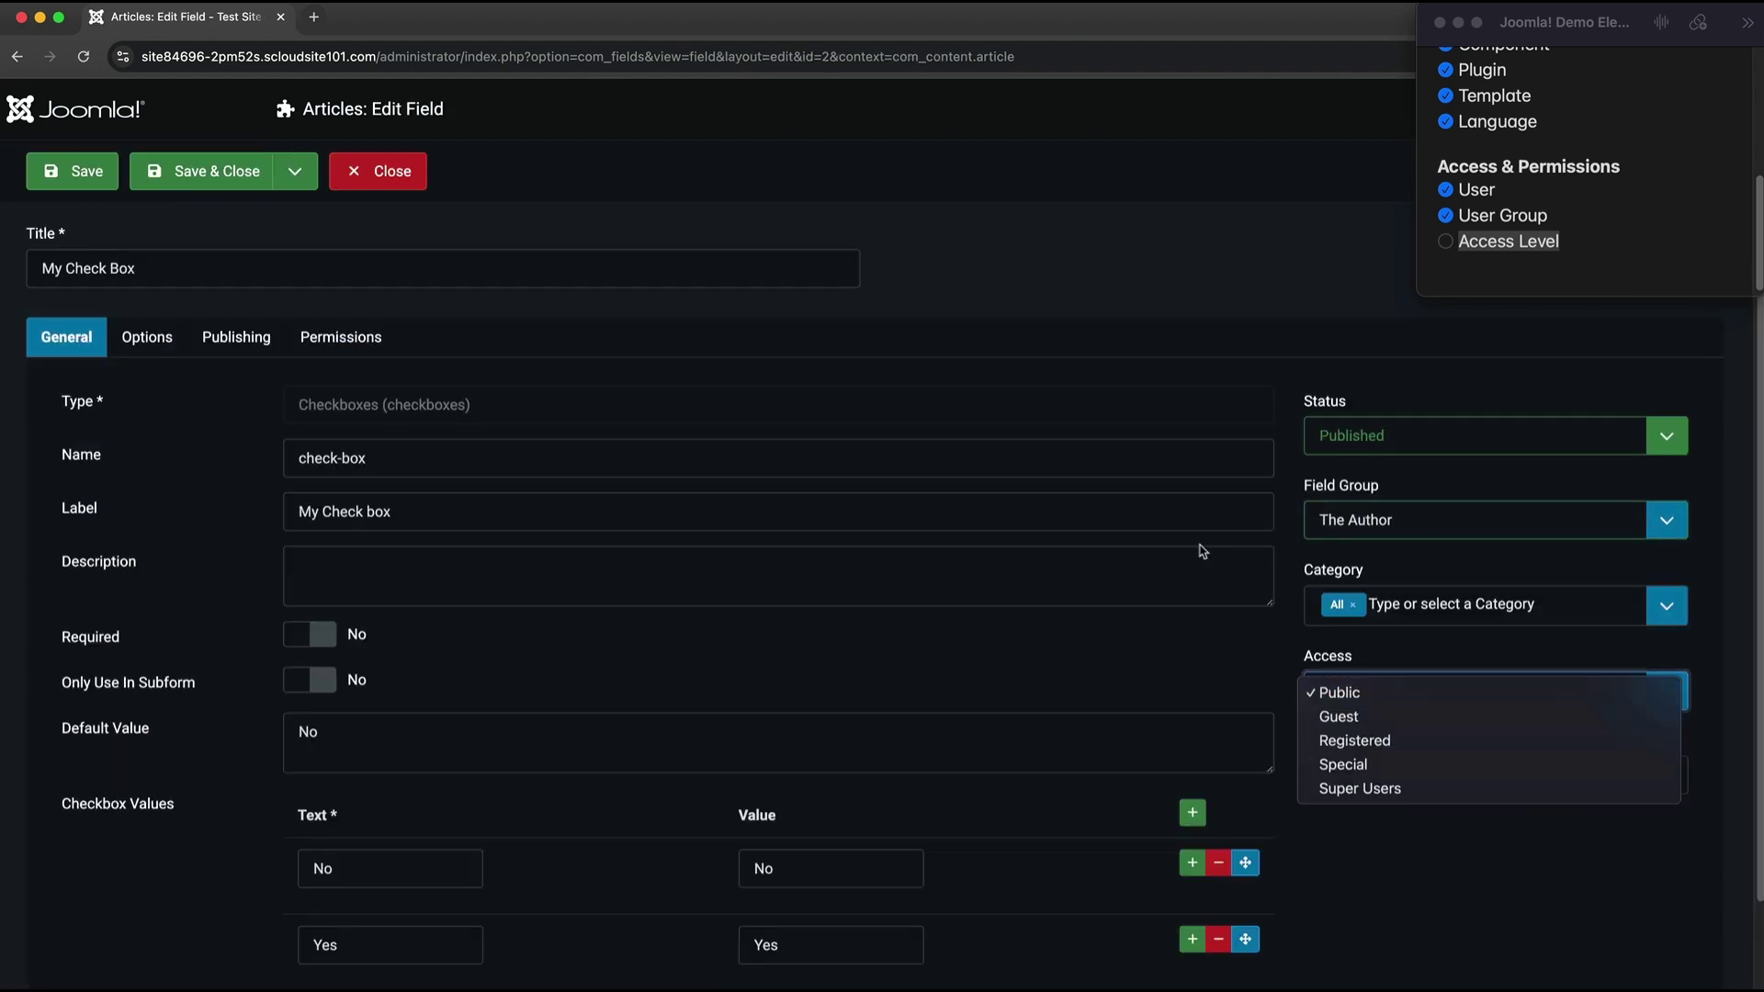
left_click(390, 173)
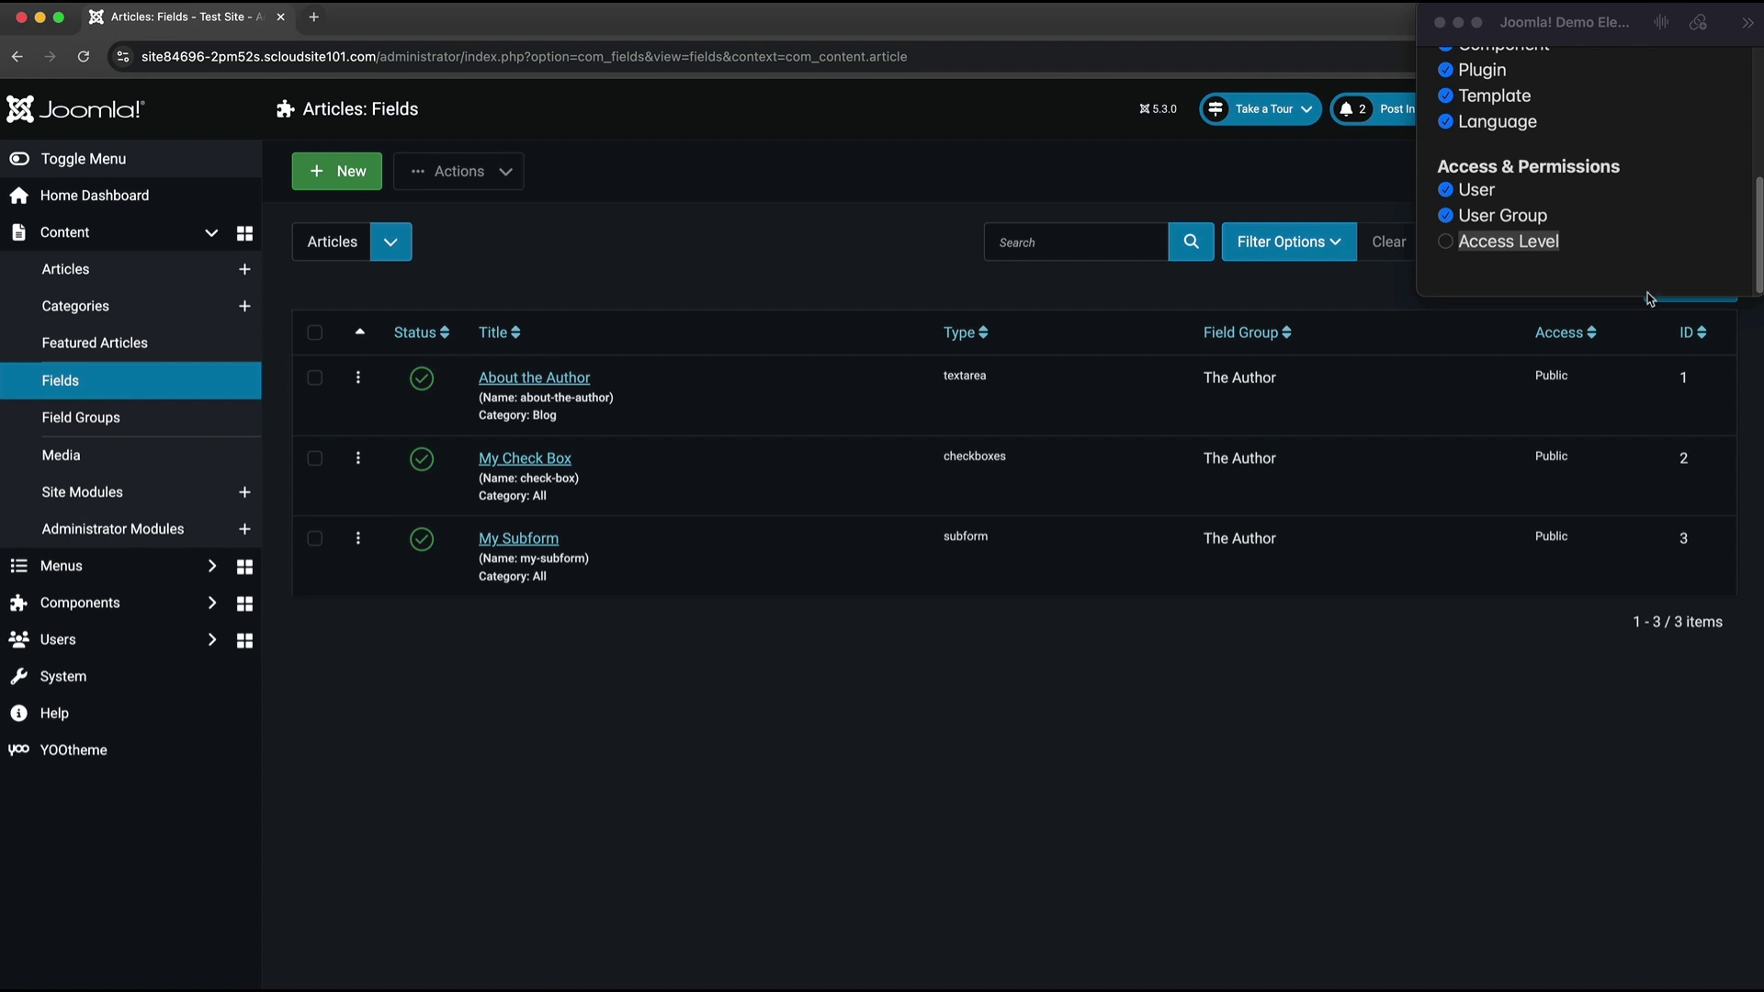
Mark Access Level as completed in the Joomla demo checklist note and review the checklist's earlier items.
left_click(1446, 242)
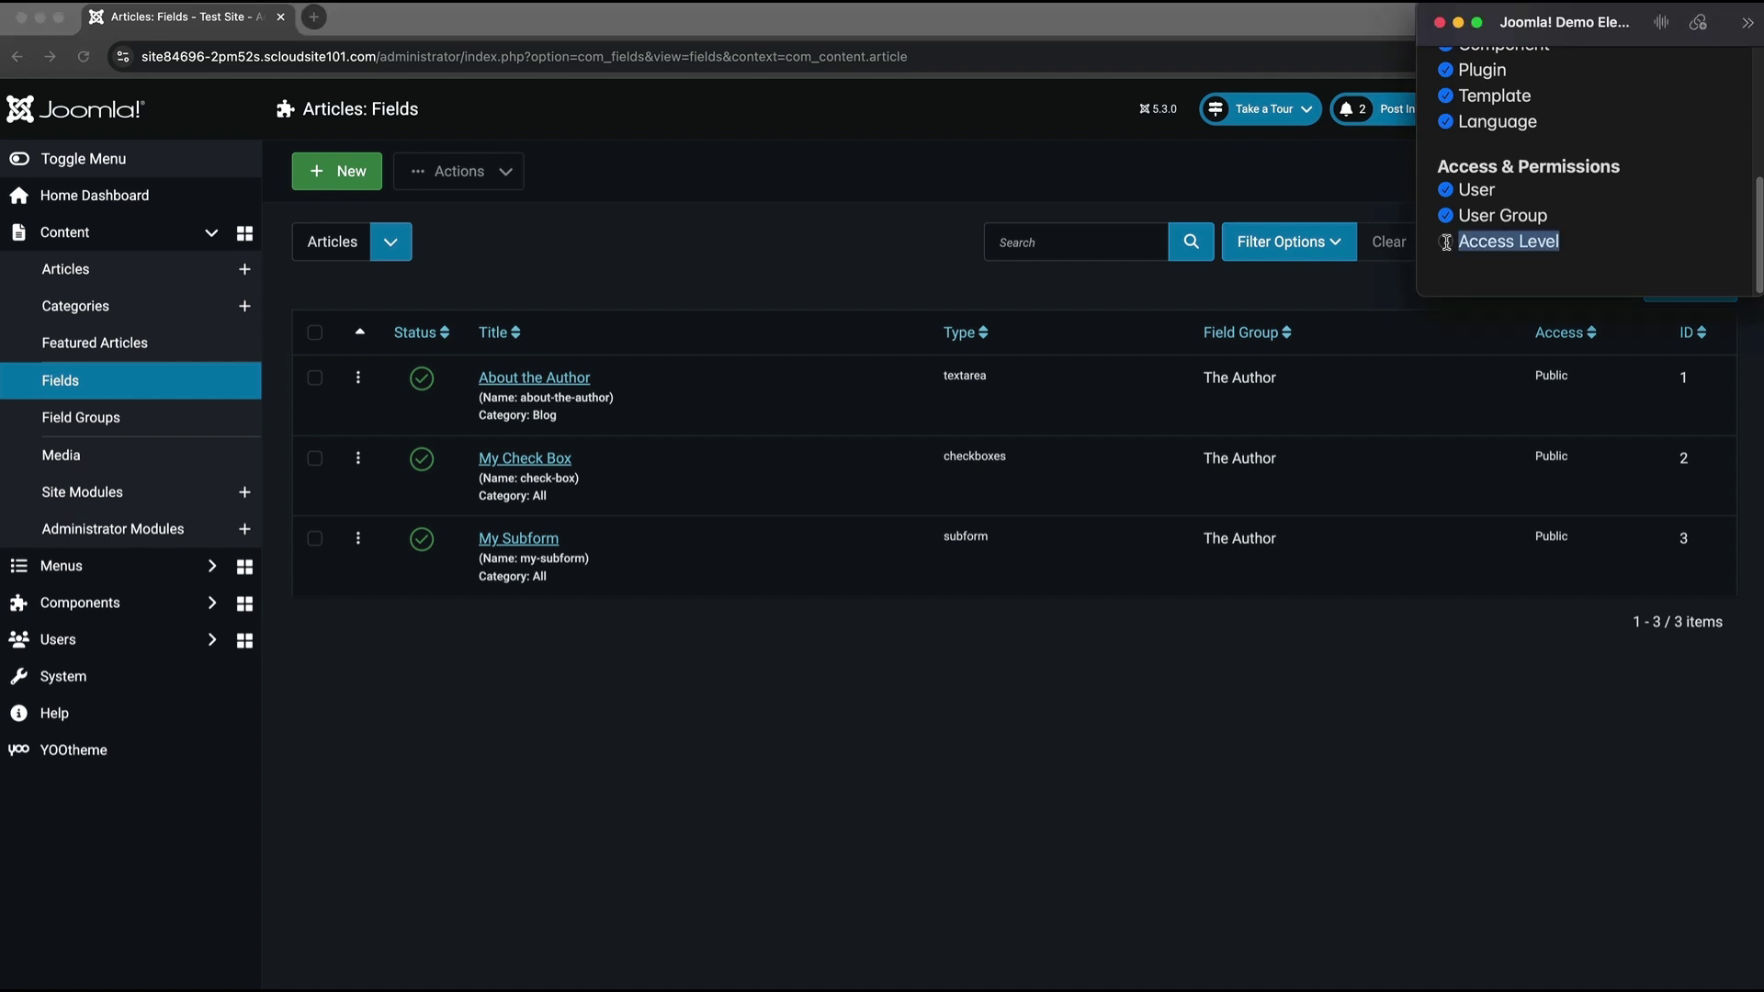
left_click(1631, 260)
scroll(1635, 260, "up", 3)
scroll(1637, 261, "up", 3)
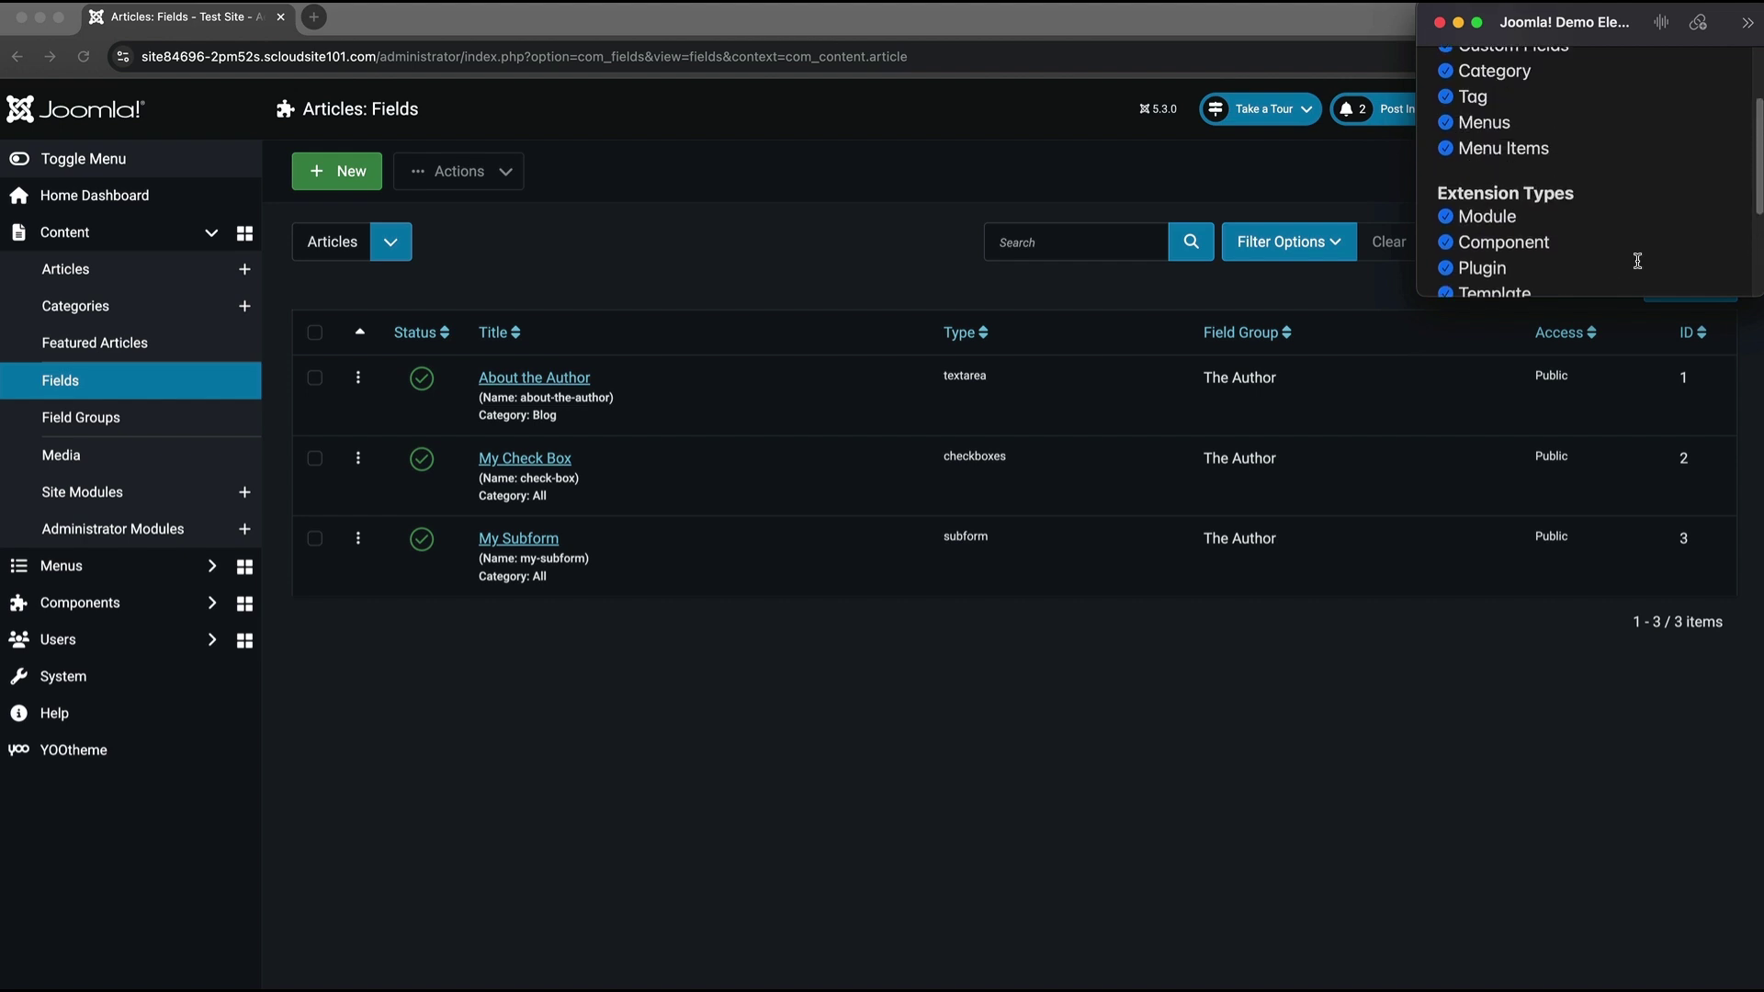
scroll(1637, 261, "down", 5)
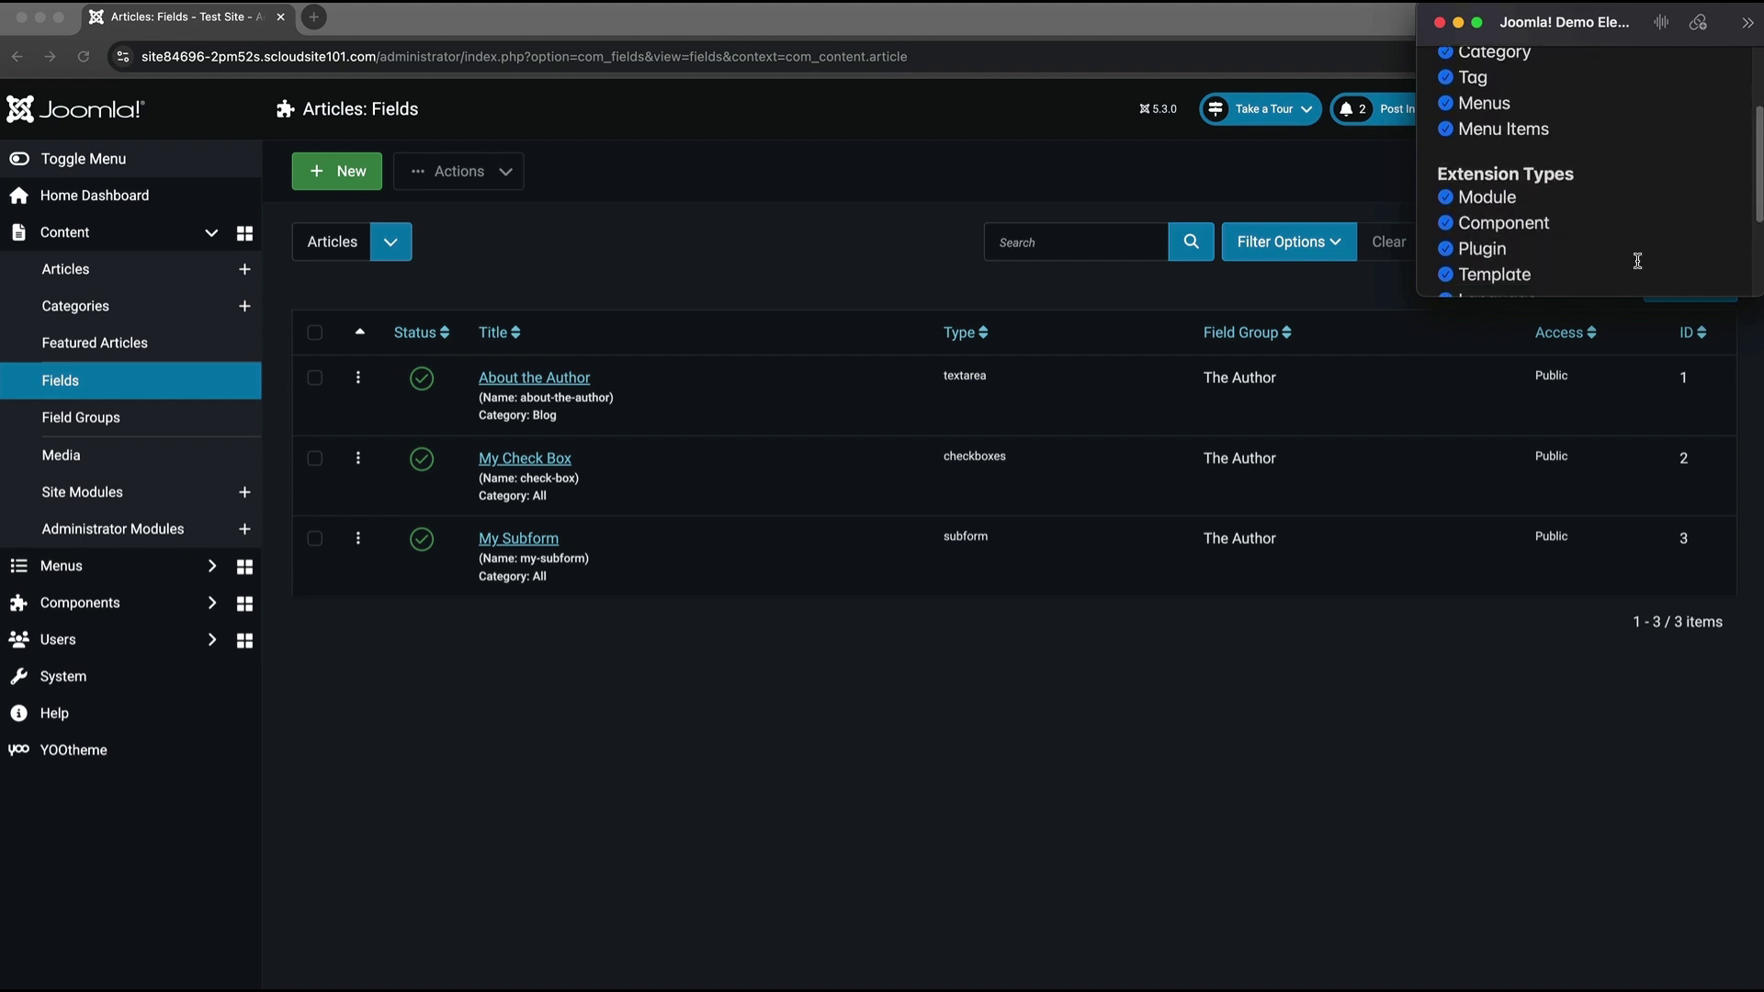
scroll(1637, 261, "down", 1)
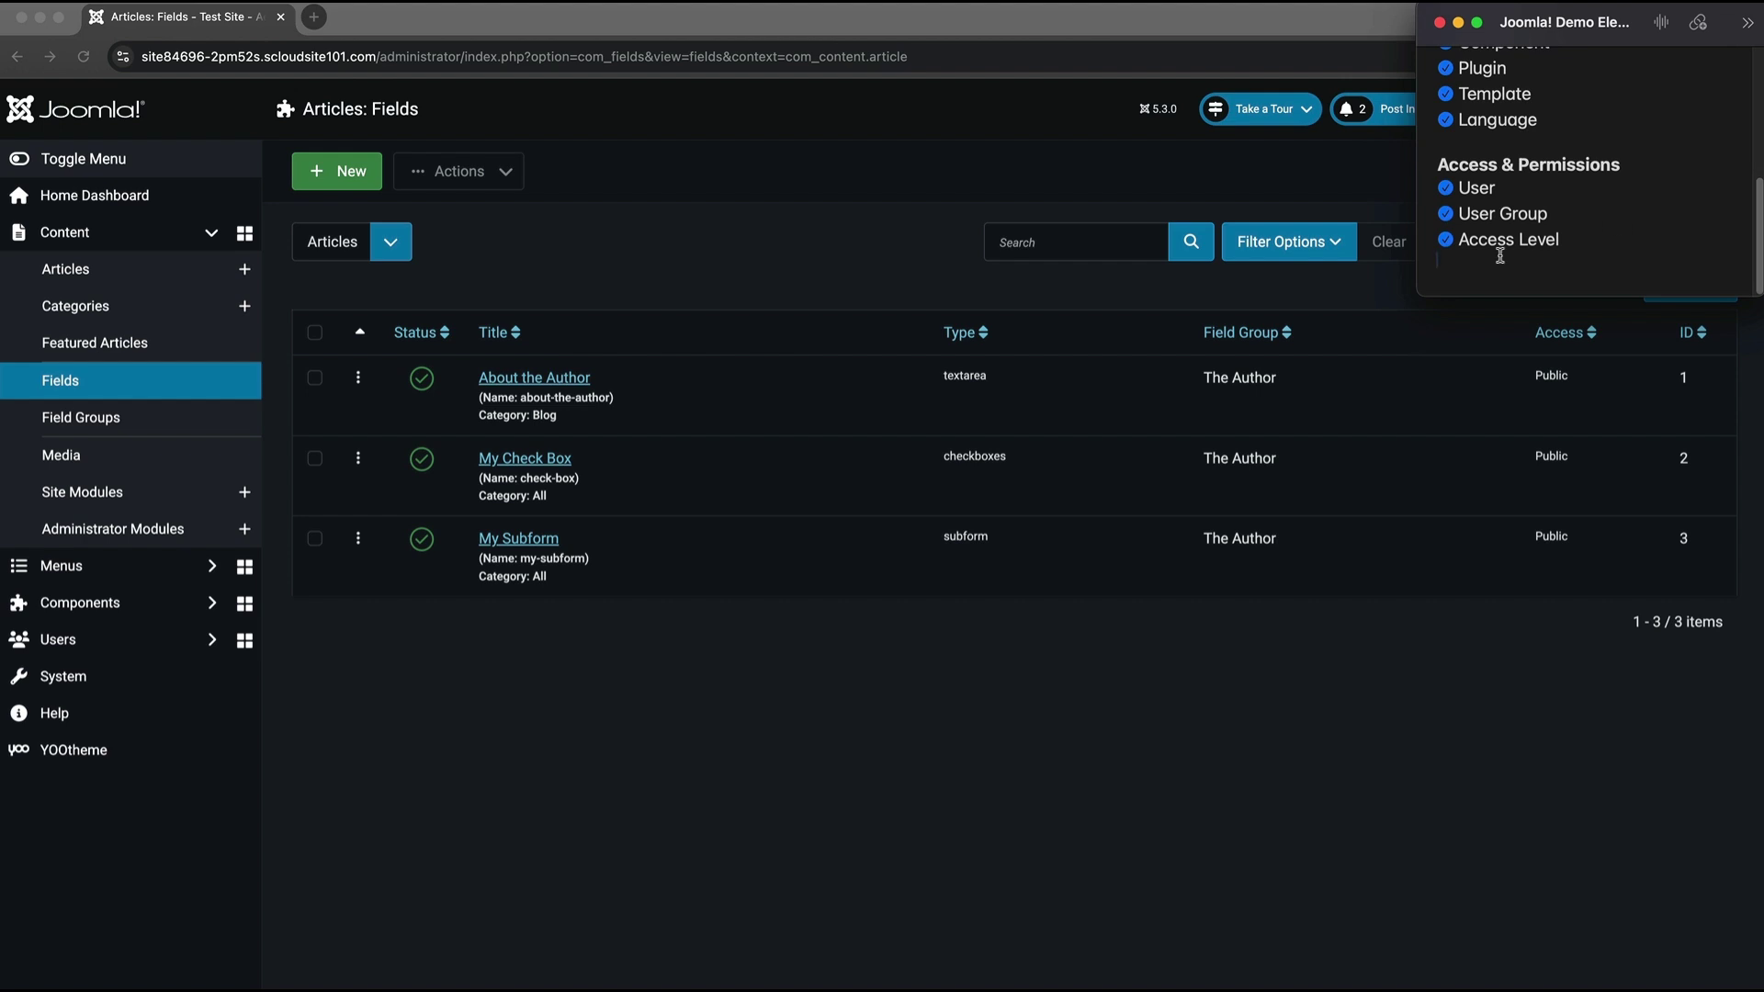